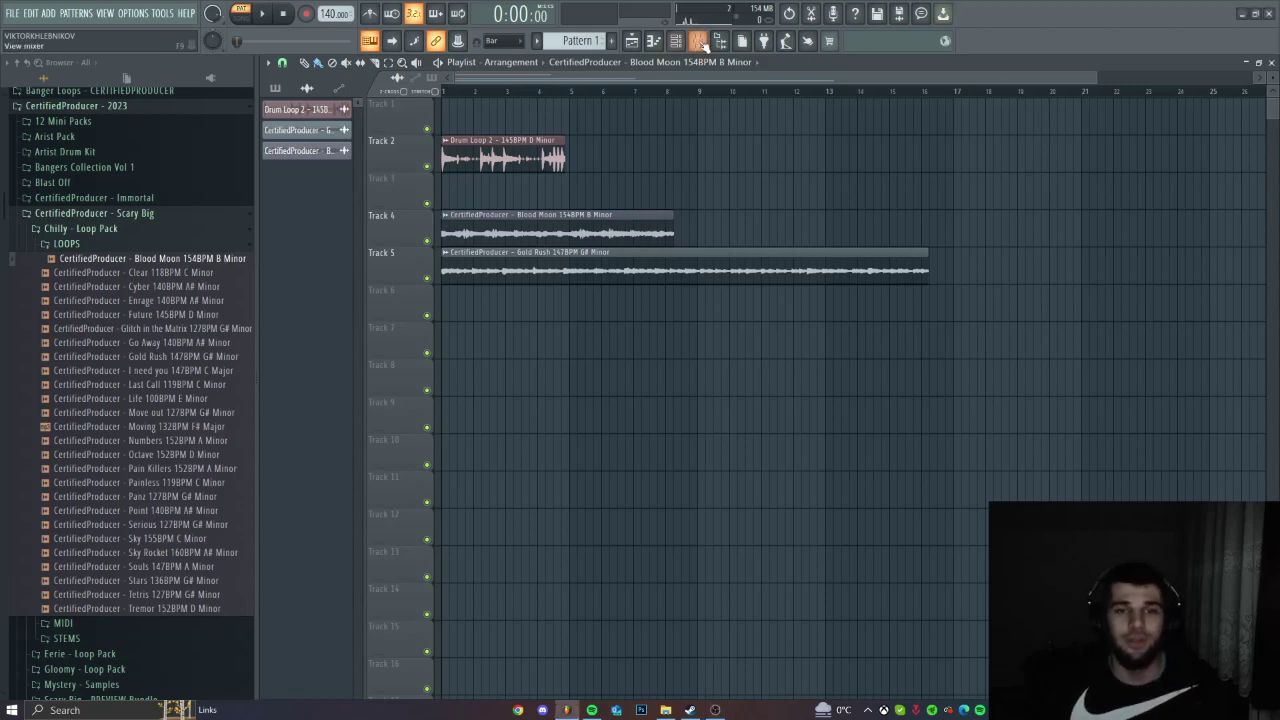
Open the mixer and load ShaperBox 3 into Insert 5's first effect slot.
left_click(698, 40)
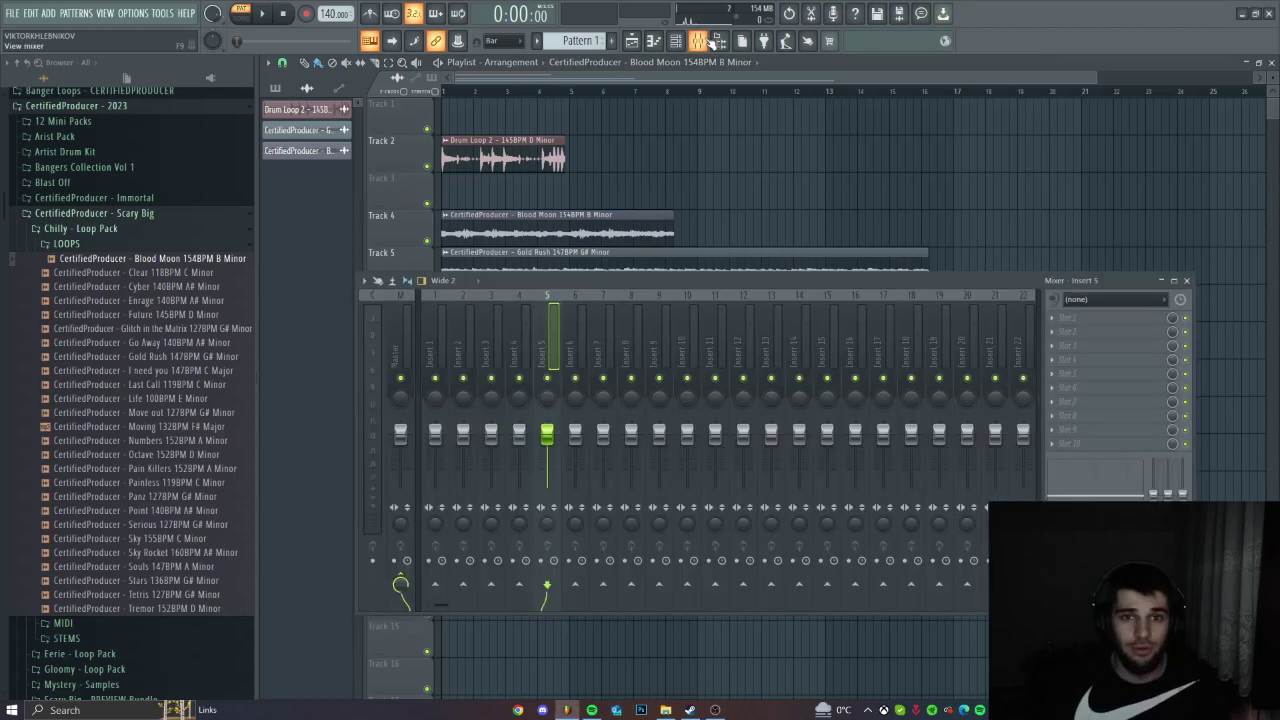
left_click(1093, 323)
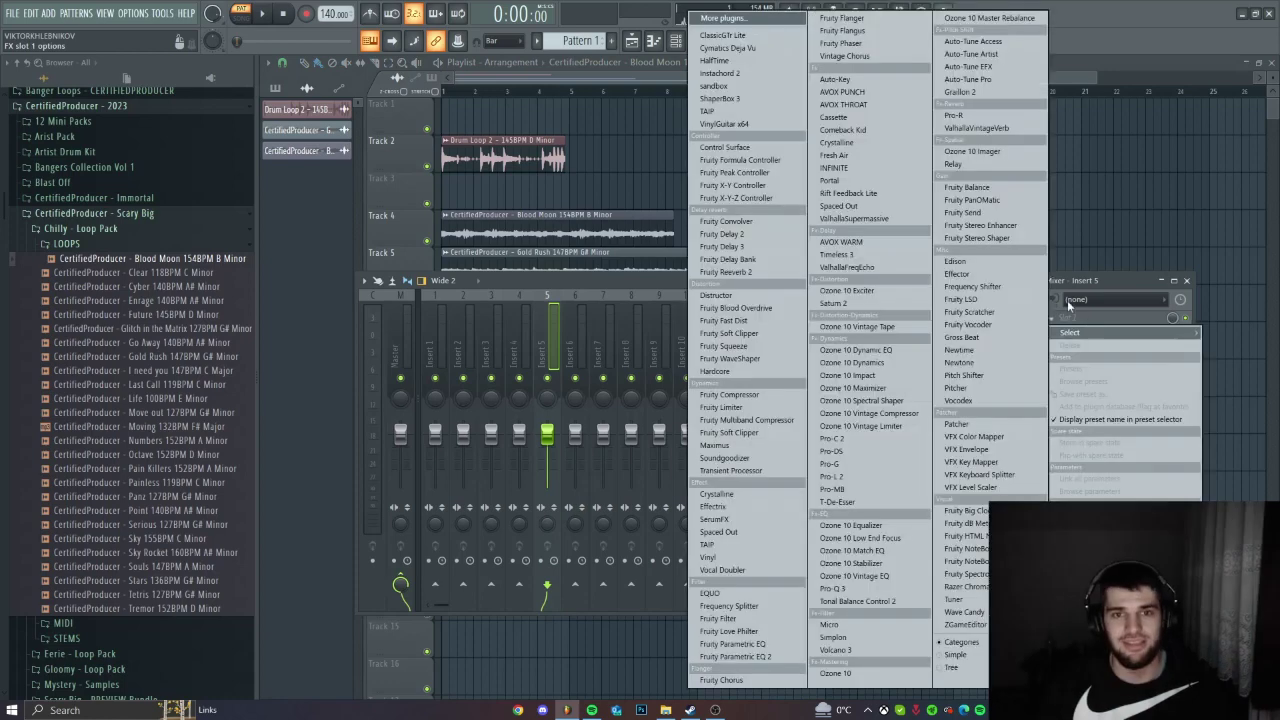
left_click(774, 98)
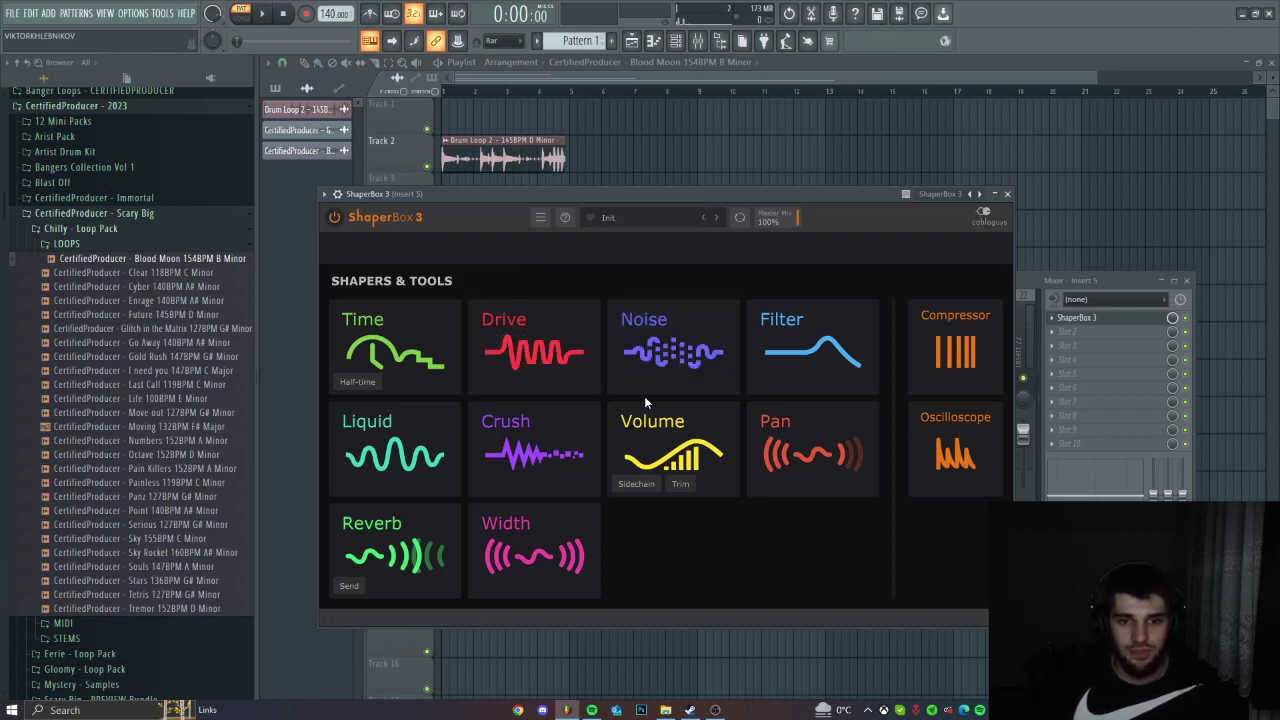
Move the ShaperBox window higher and open its preset library from the Init name field.
left_click_drag(674, 200, 728, 200)
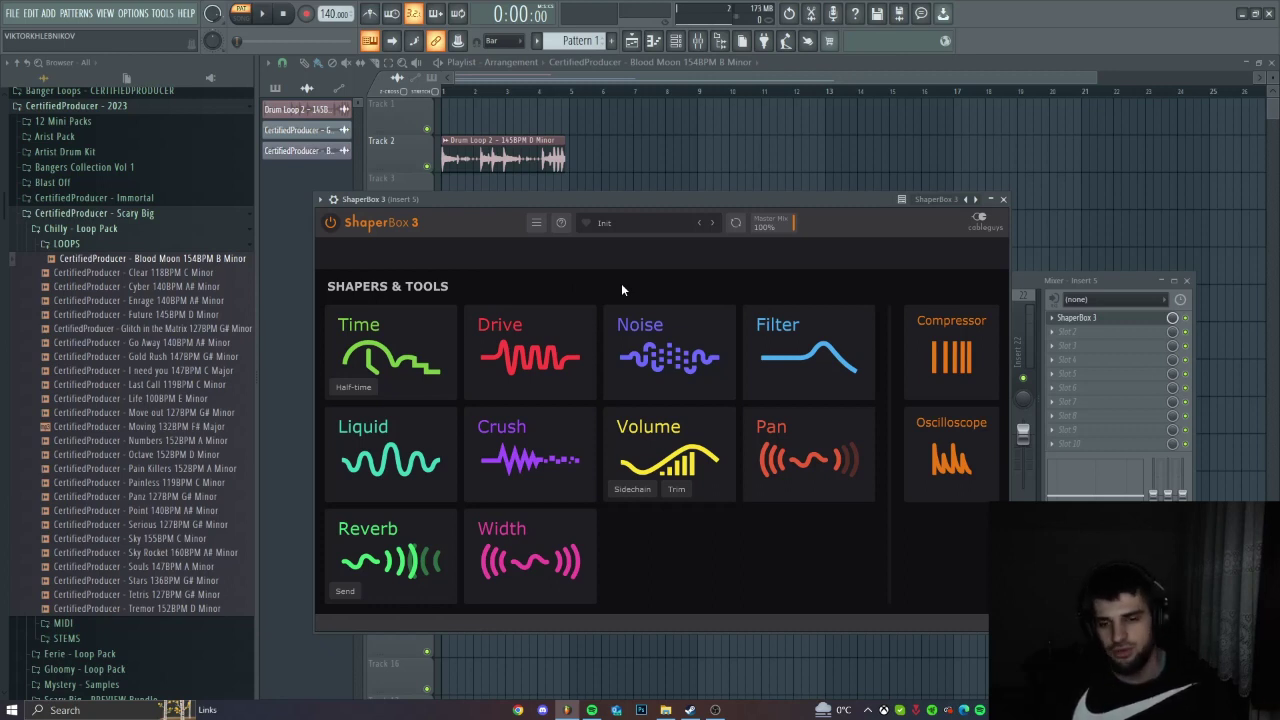
left_click(636, 224)
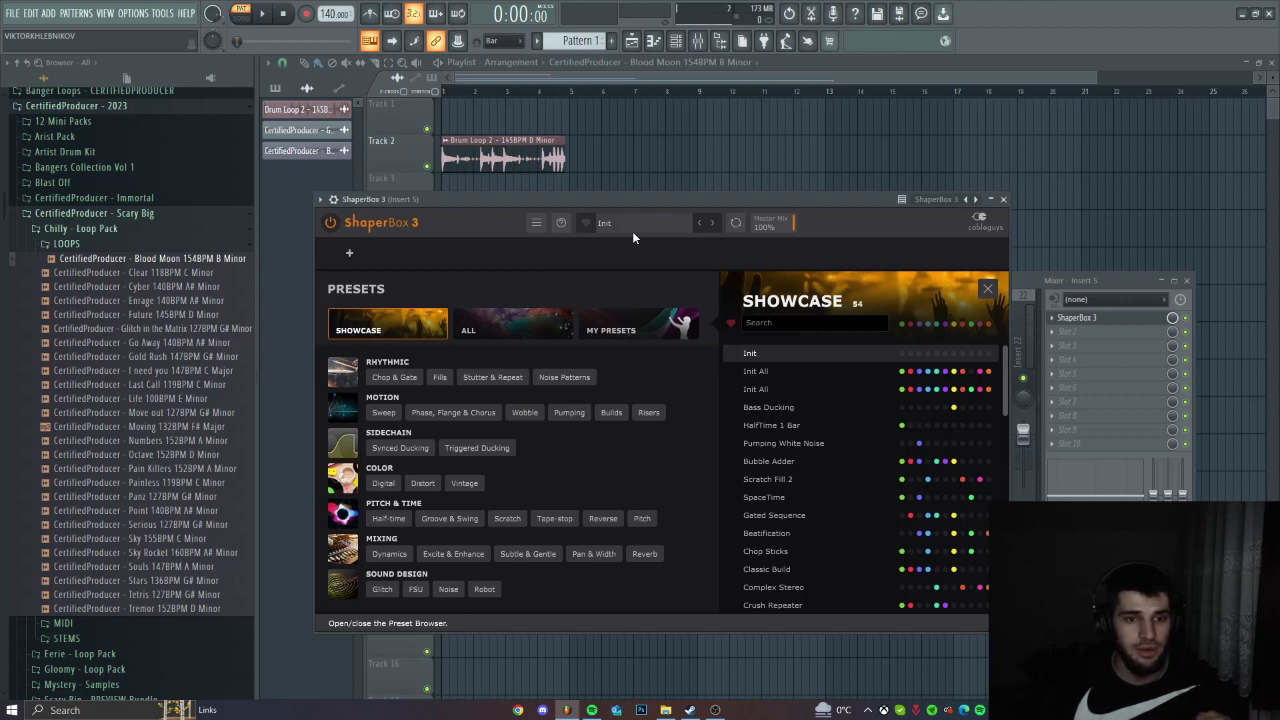
Close the preset library, check ShaperBox's main settings menu, and reopen the library.
left_click(632, 231)
left_click(538, 224)
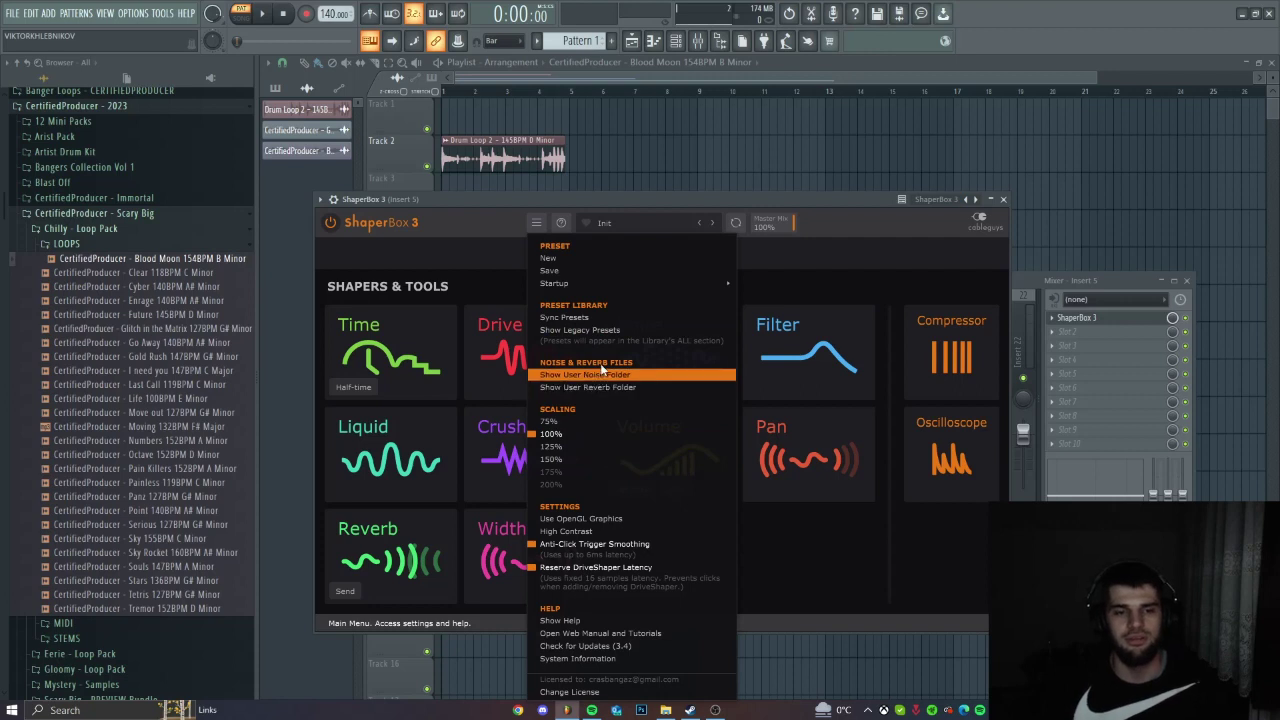
left_click(609, 221)
left_click(609, 221)
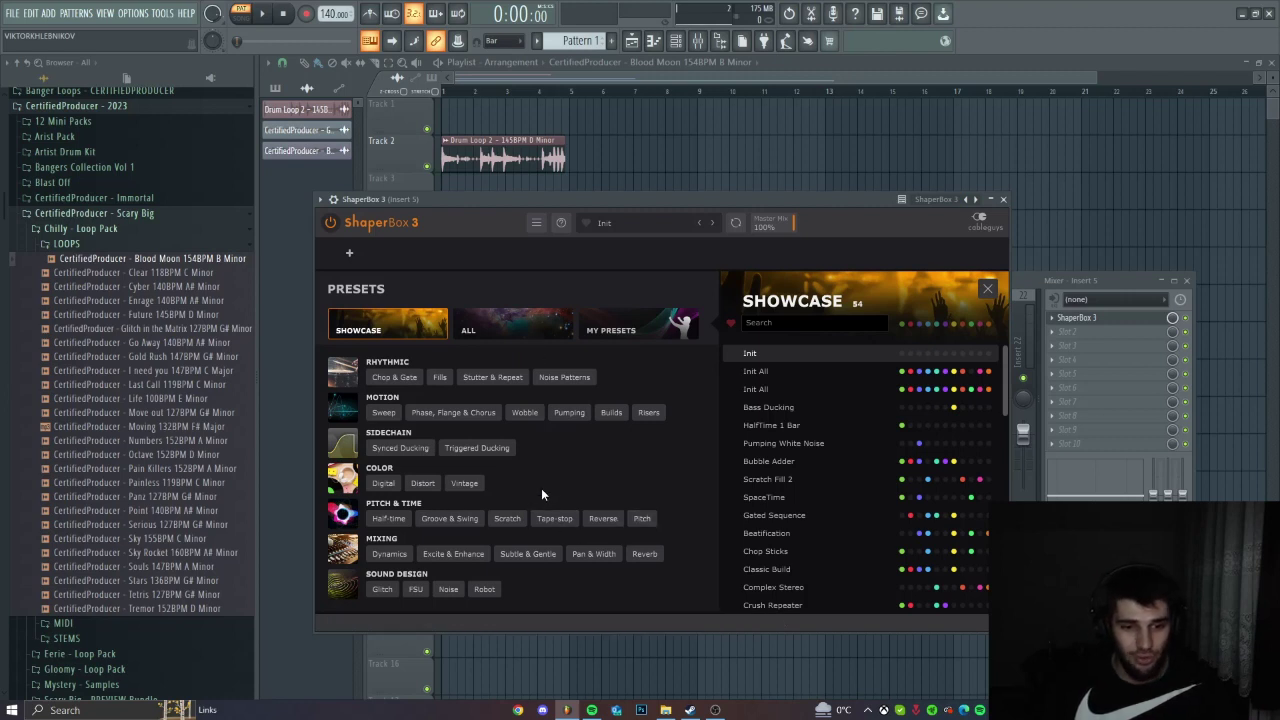
scroll(825, 480, "down", 10)
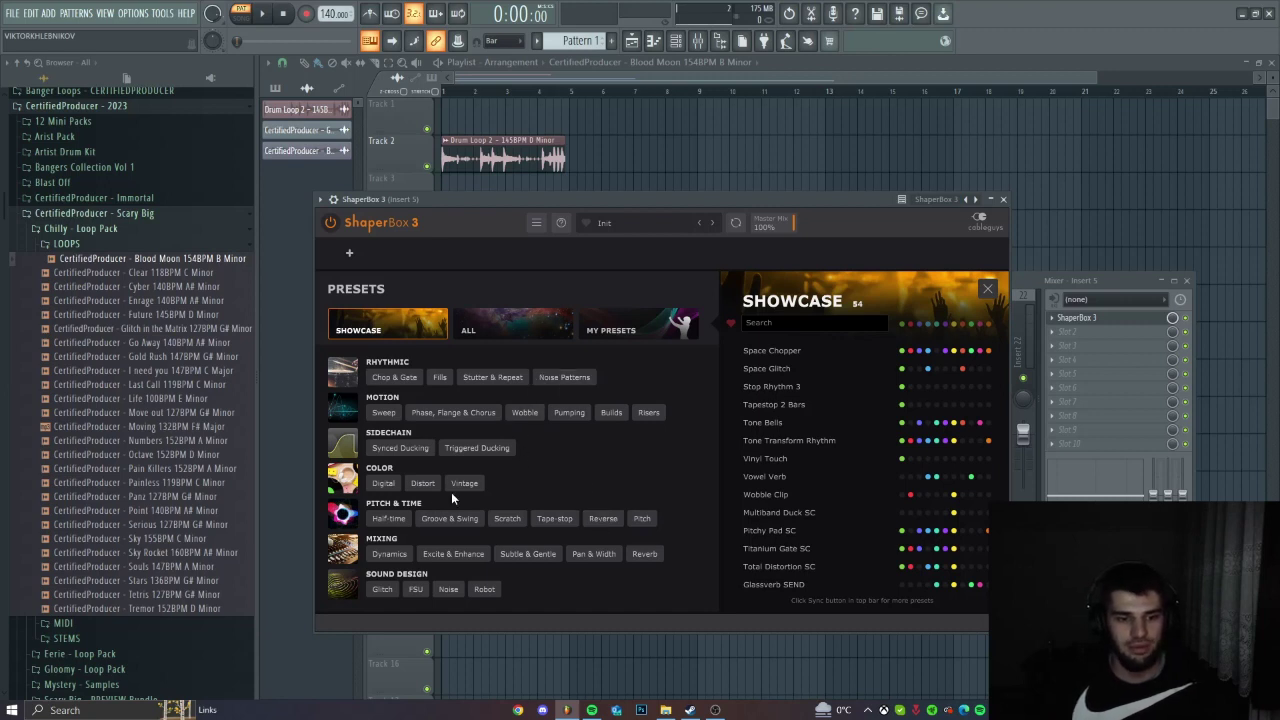
Browse the Half-time preset category, then bring the playlist to the front.
left_click(398, 521)
scroll(940, 480, "down", 5)
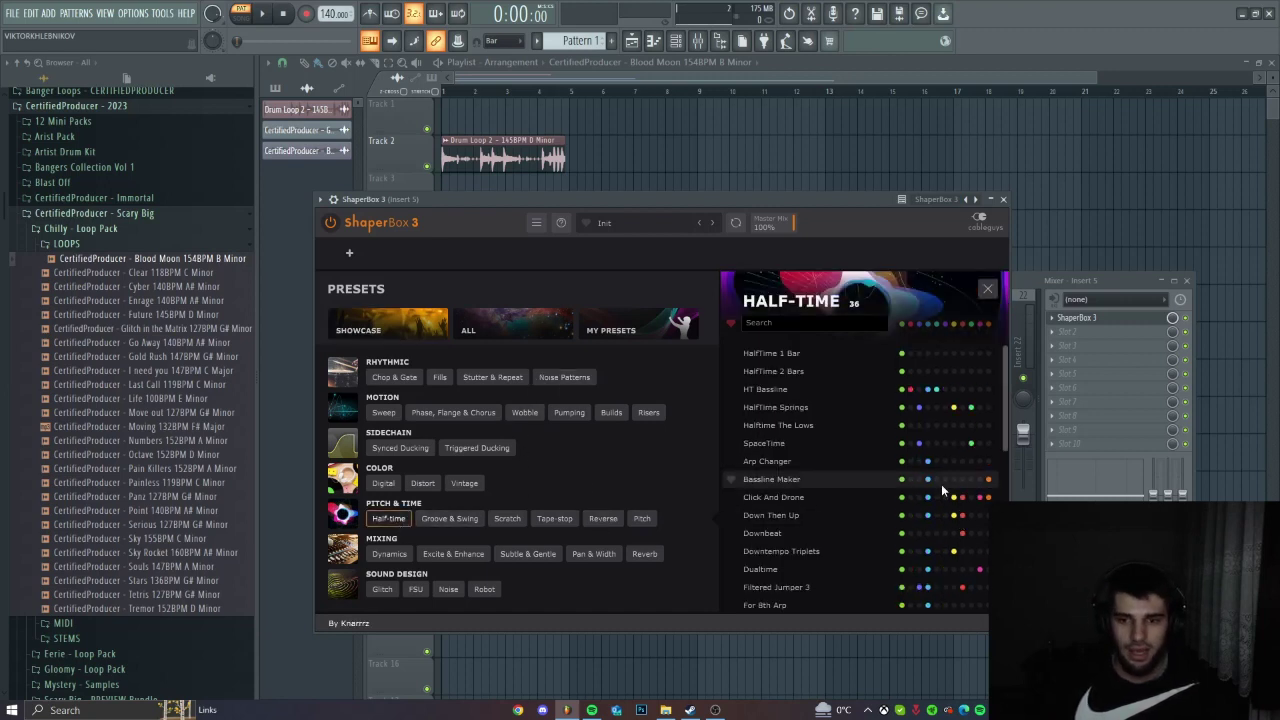
scroll(940, 480, "down", 3)
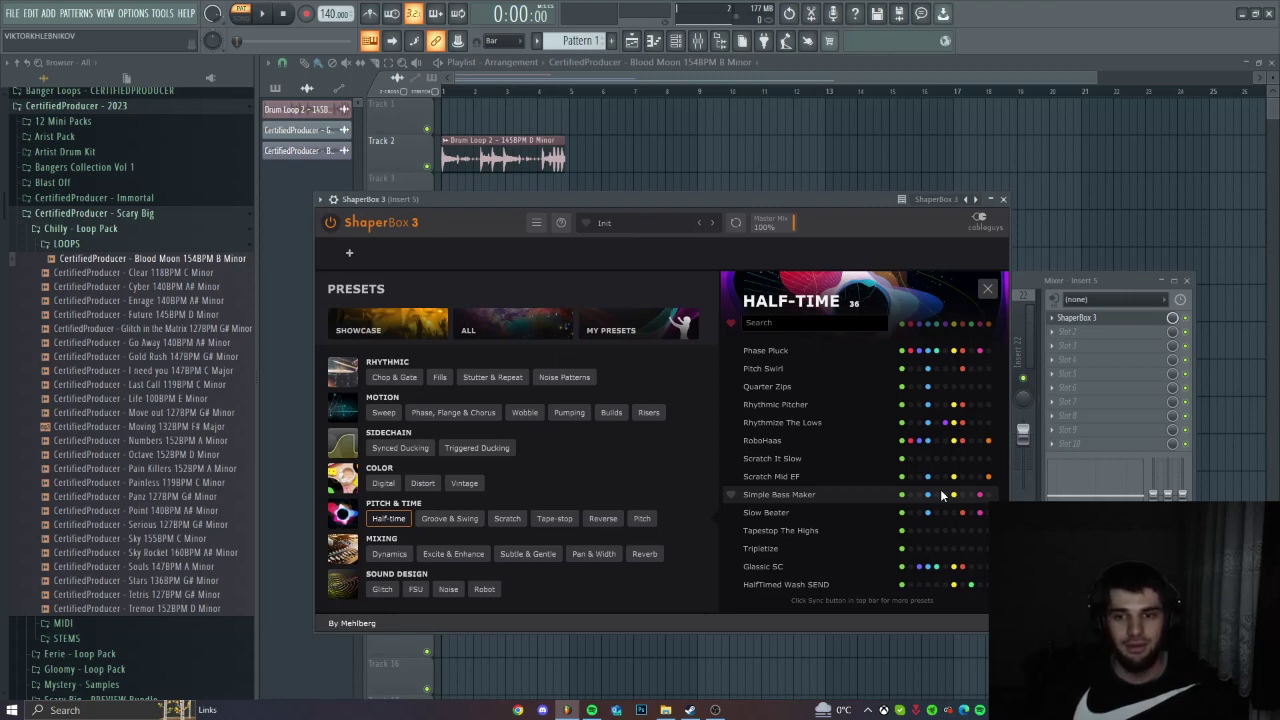
scroll(940, 492, "up", 3)
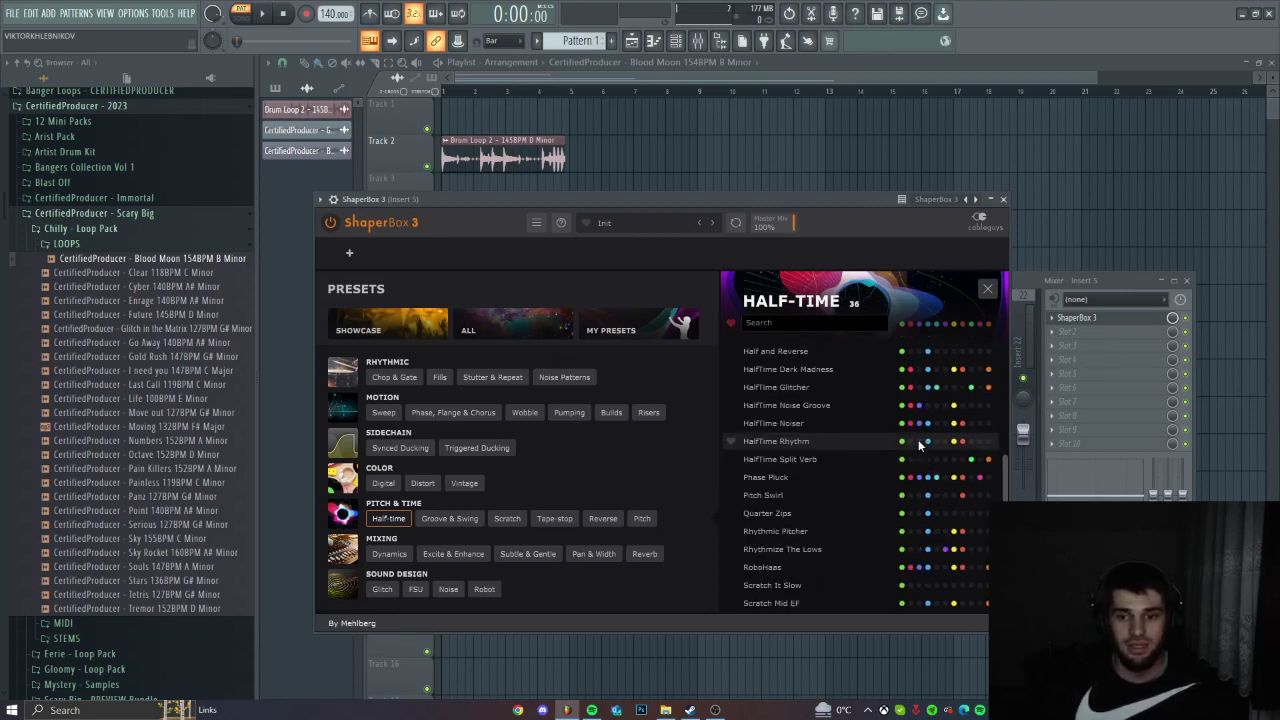
scroll(919, 445, "up", 6)
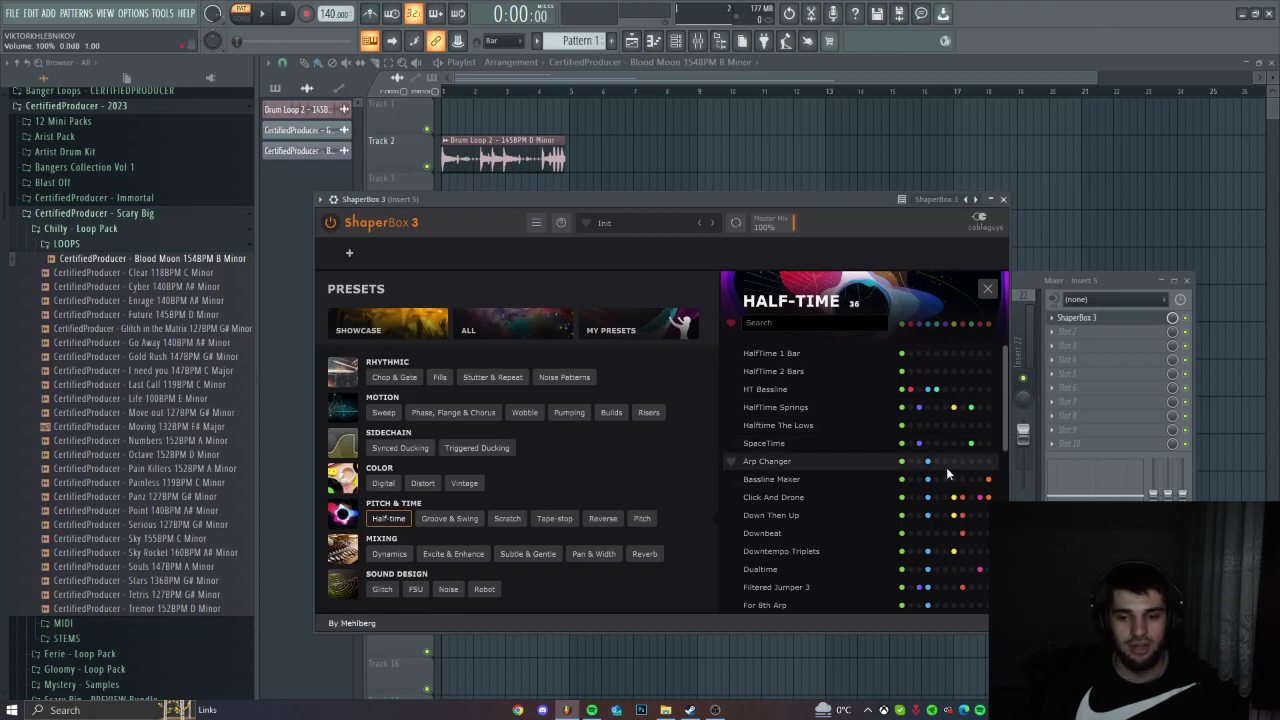
left_click(766, 134)
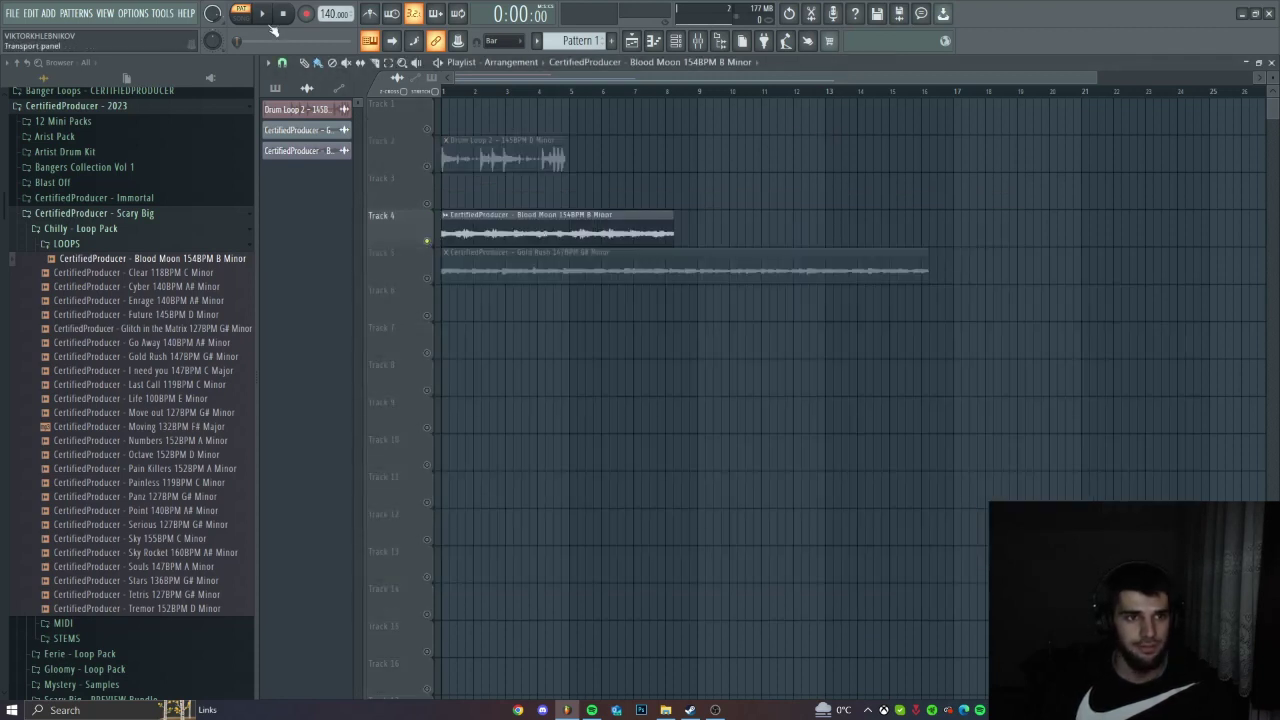
Solo Track 4, preview the Blood Moon loop, route its channel to mixer track 5 and open that insert.
key("l")
double_click(581, 232)
key("space")
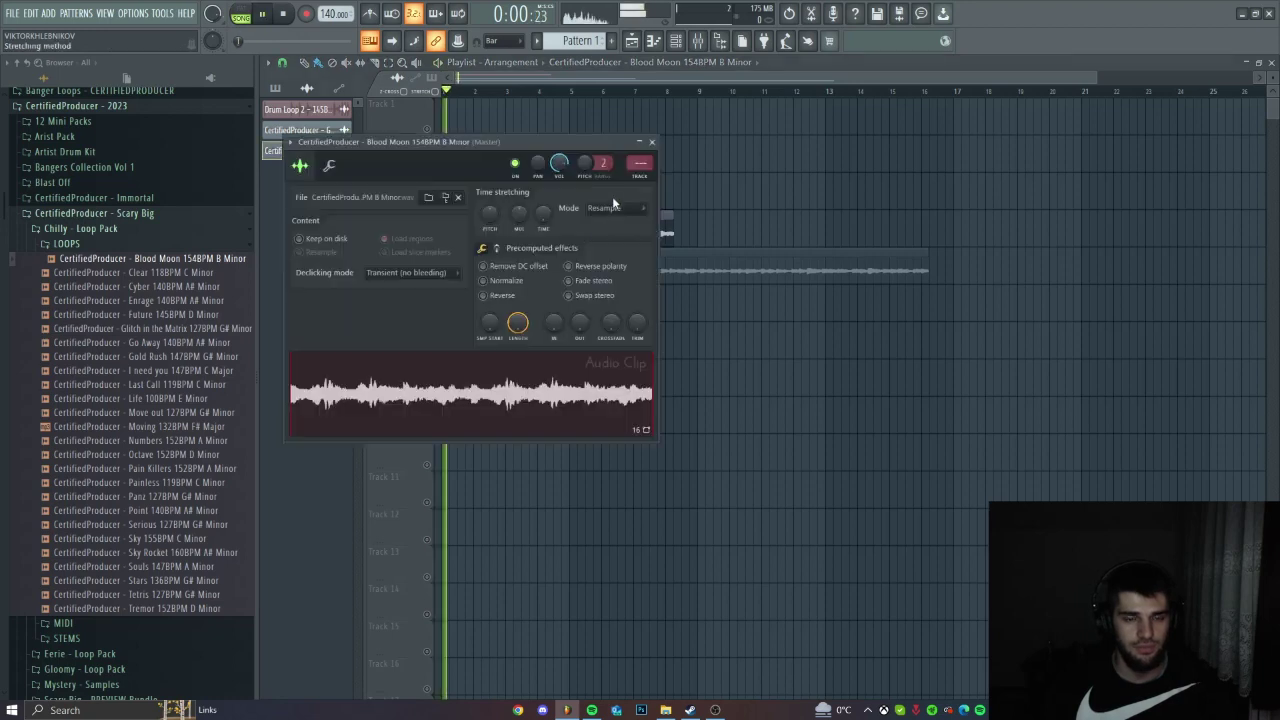
key("space")
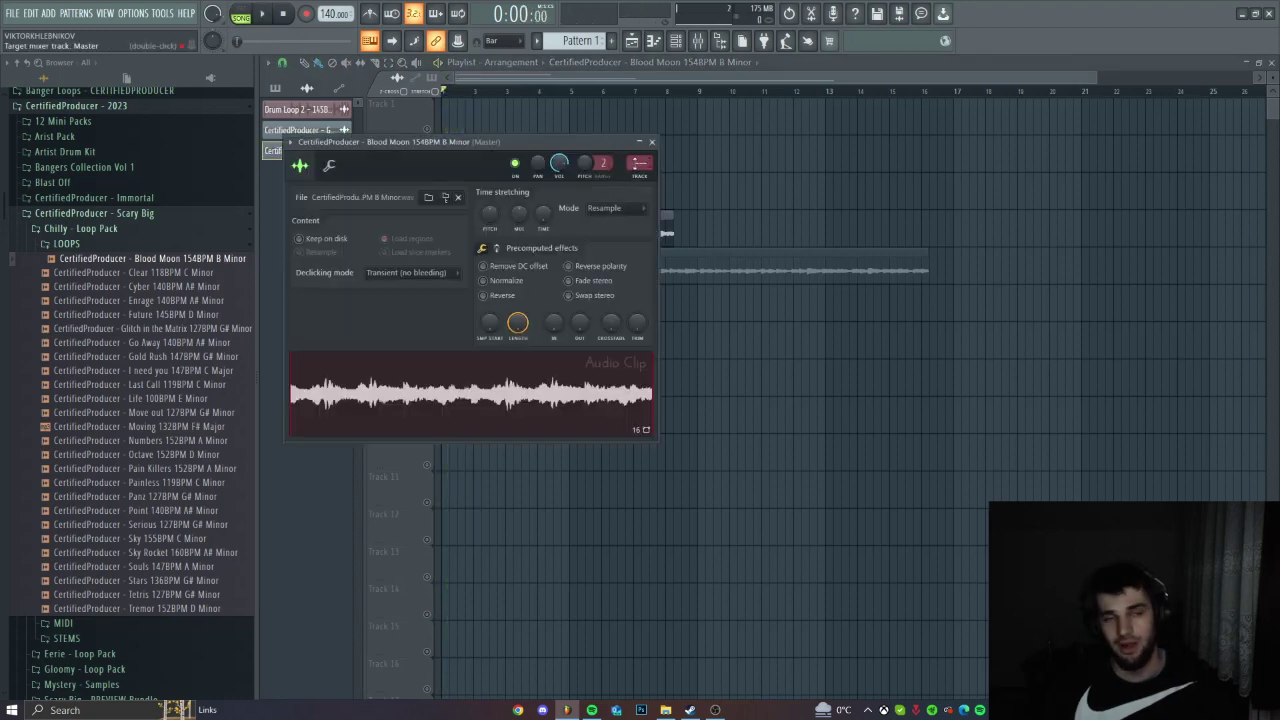
scroll(640, 163, "up", 2)
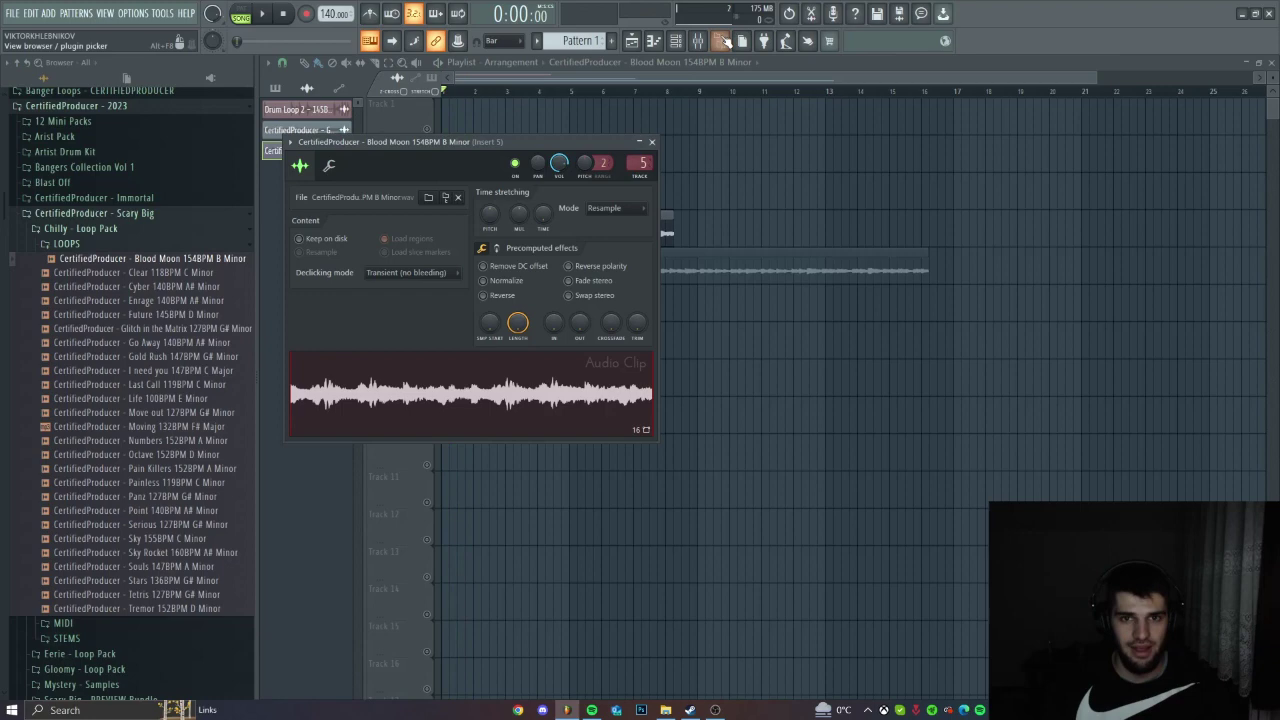
double_click(640, 163)
Open ShaperBox 3 on Insert 5 and load the Half-time preset HalfTime Rhythm.
left_click(1090, 319)
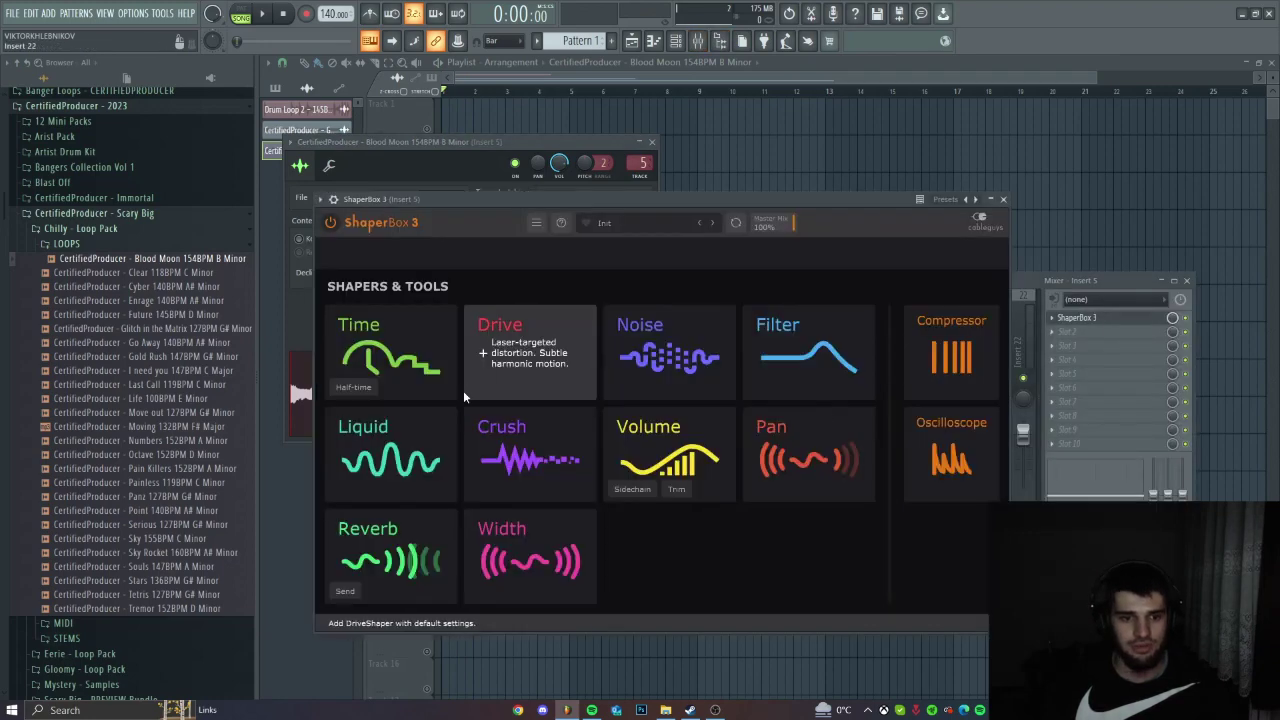
left_click(628, 224)
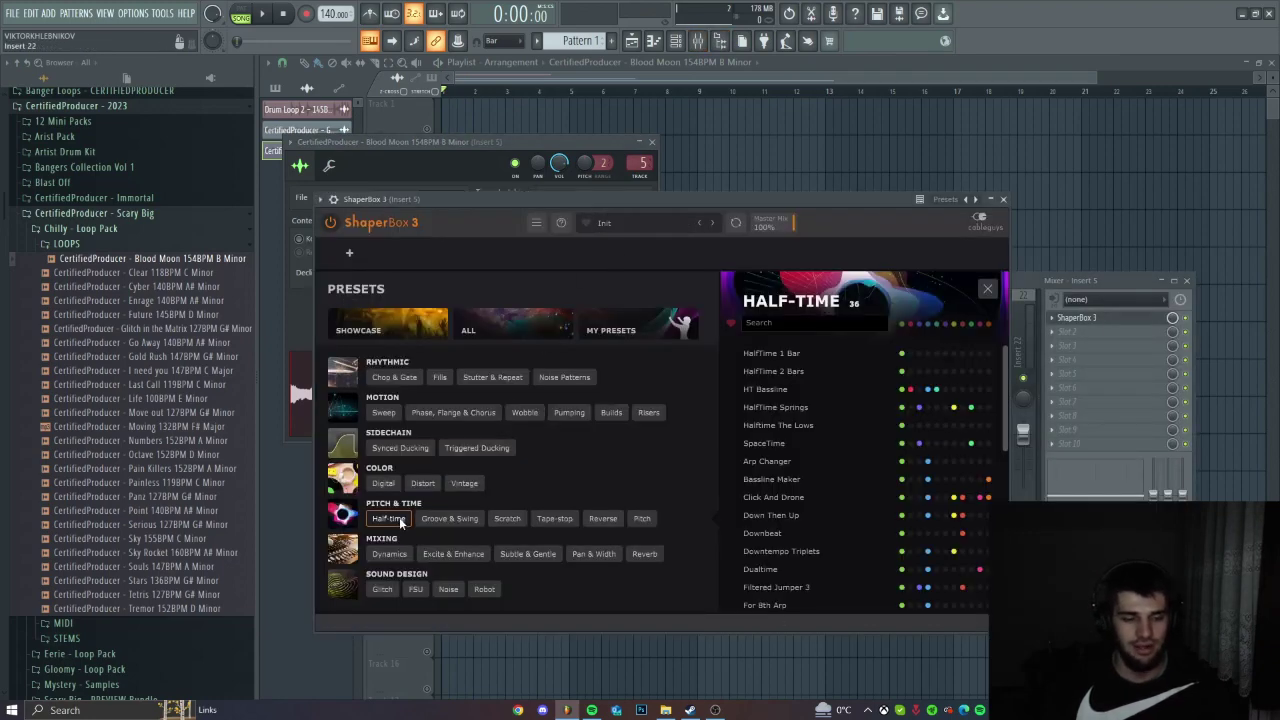
scroll(827, 482, "down", 5)
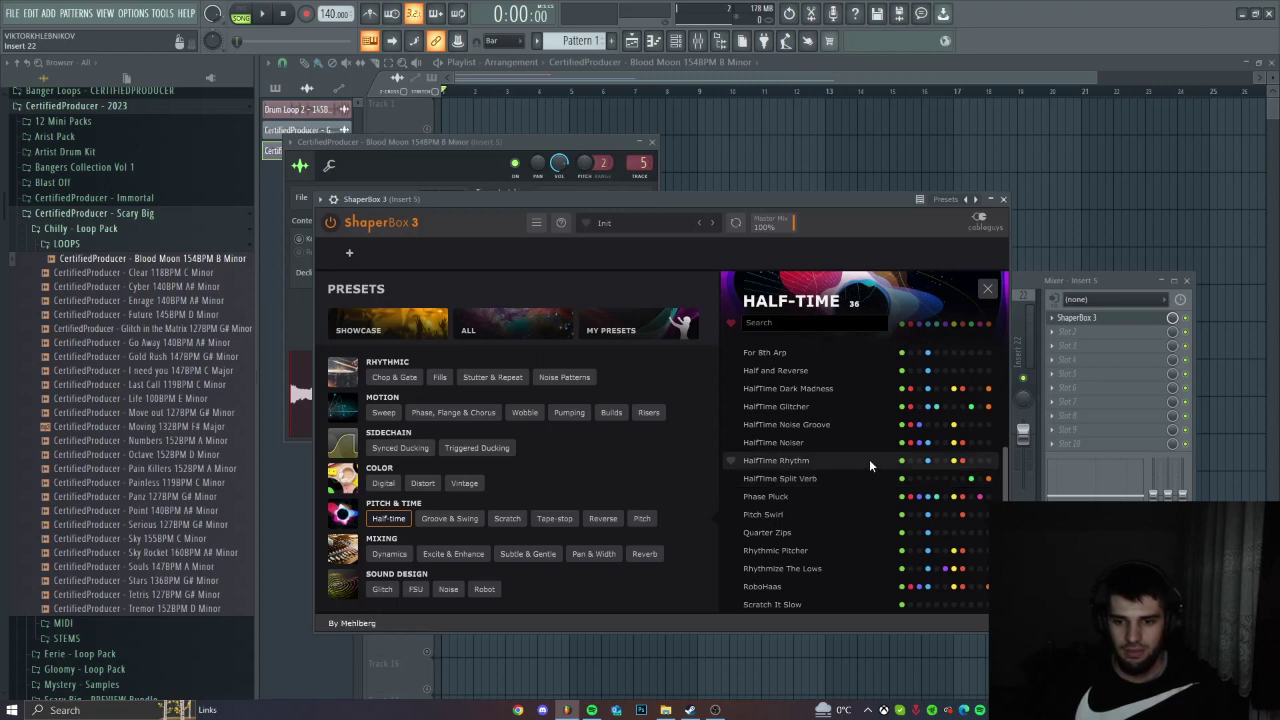
left_click(866, 461)
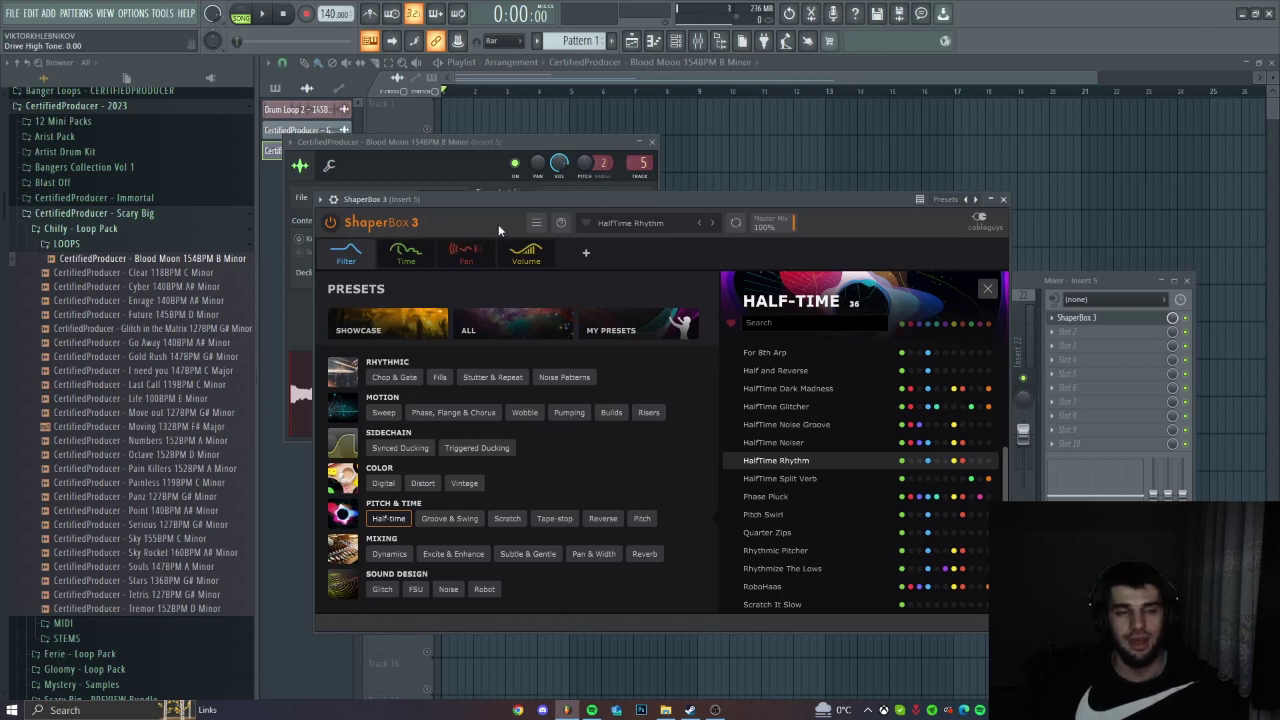
mouse_move(543, 258)
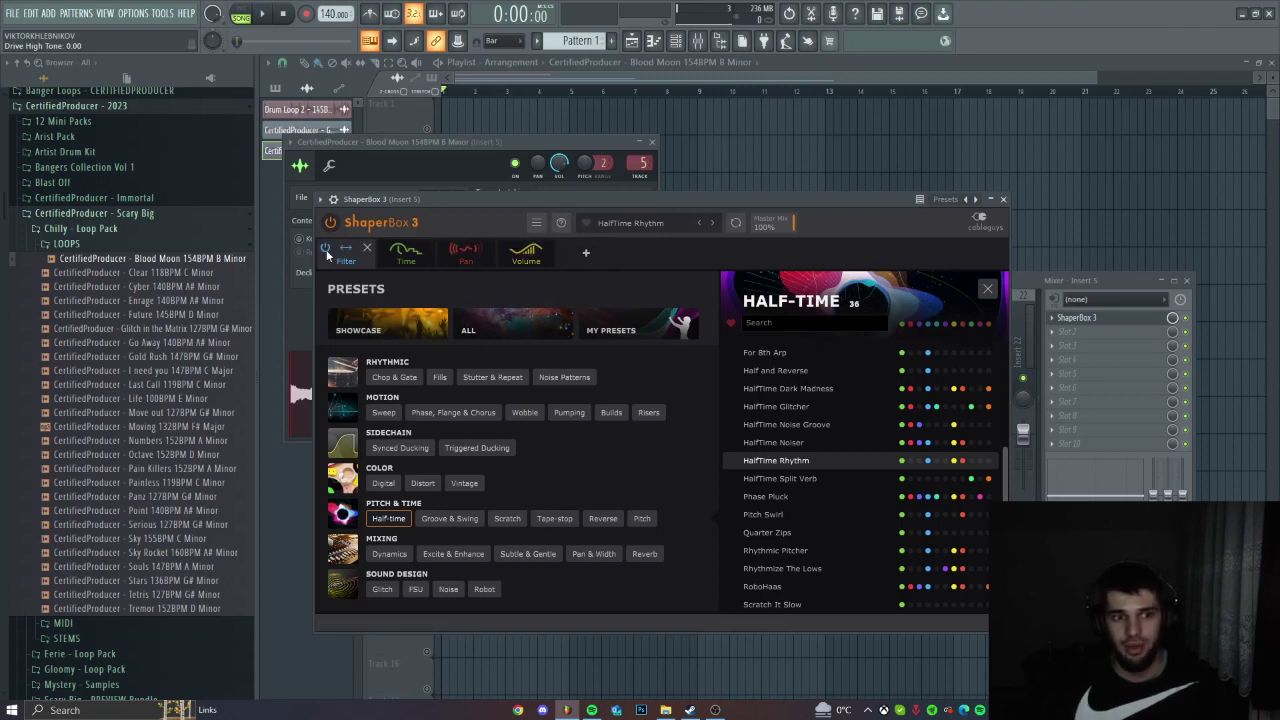
mouse_move(420, 256)
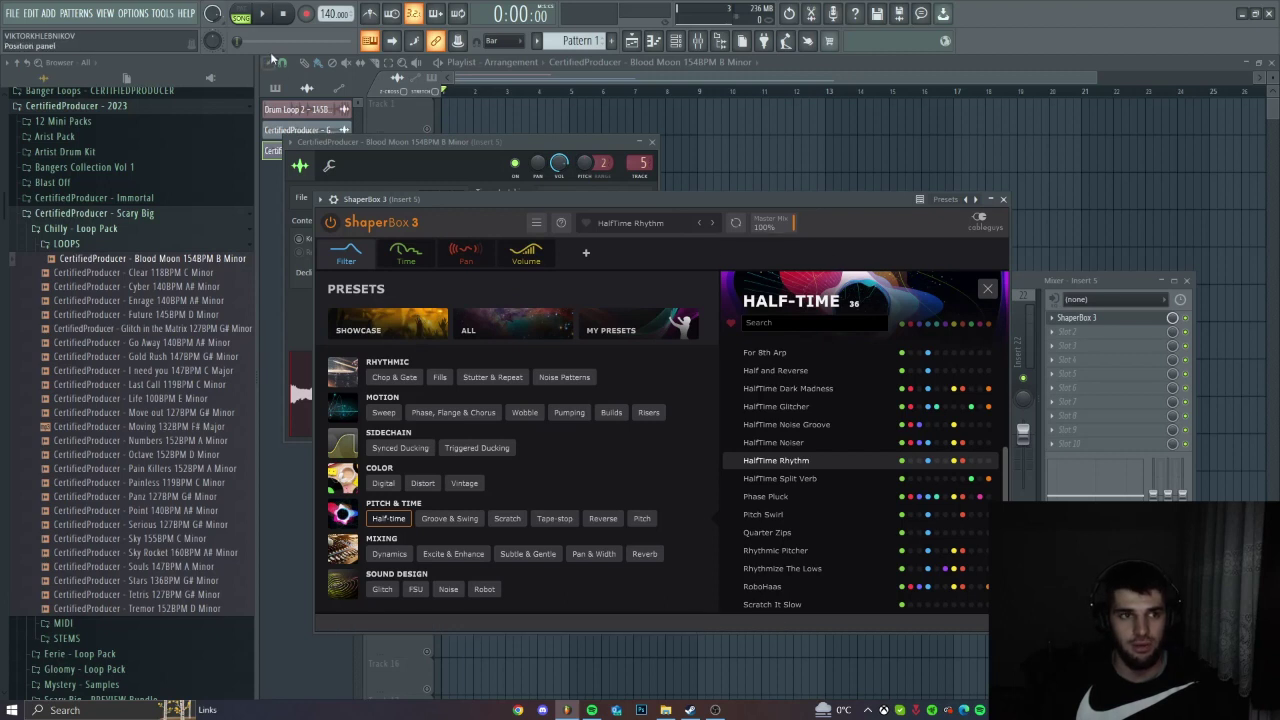
Play the song while trying Phase Pluck and Rhythmic Pitcher, ending on Rhythmize The Lows.
key("space")
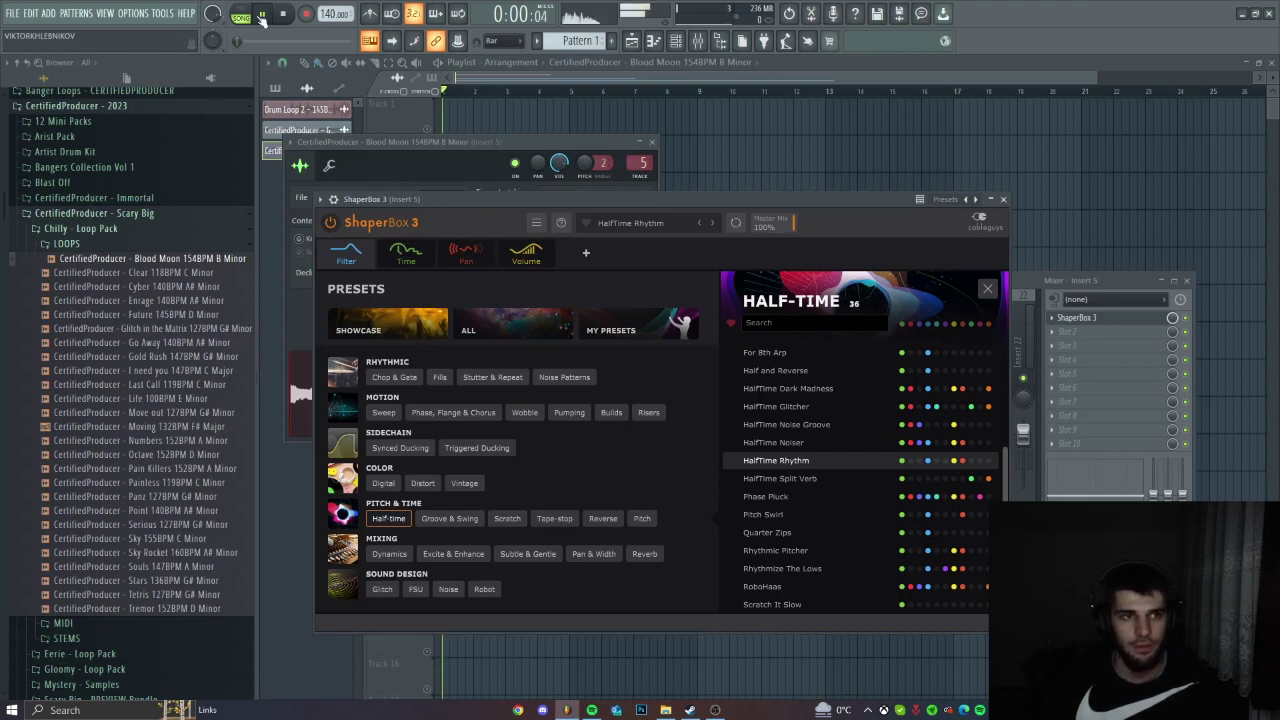
left_click(851, 494)
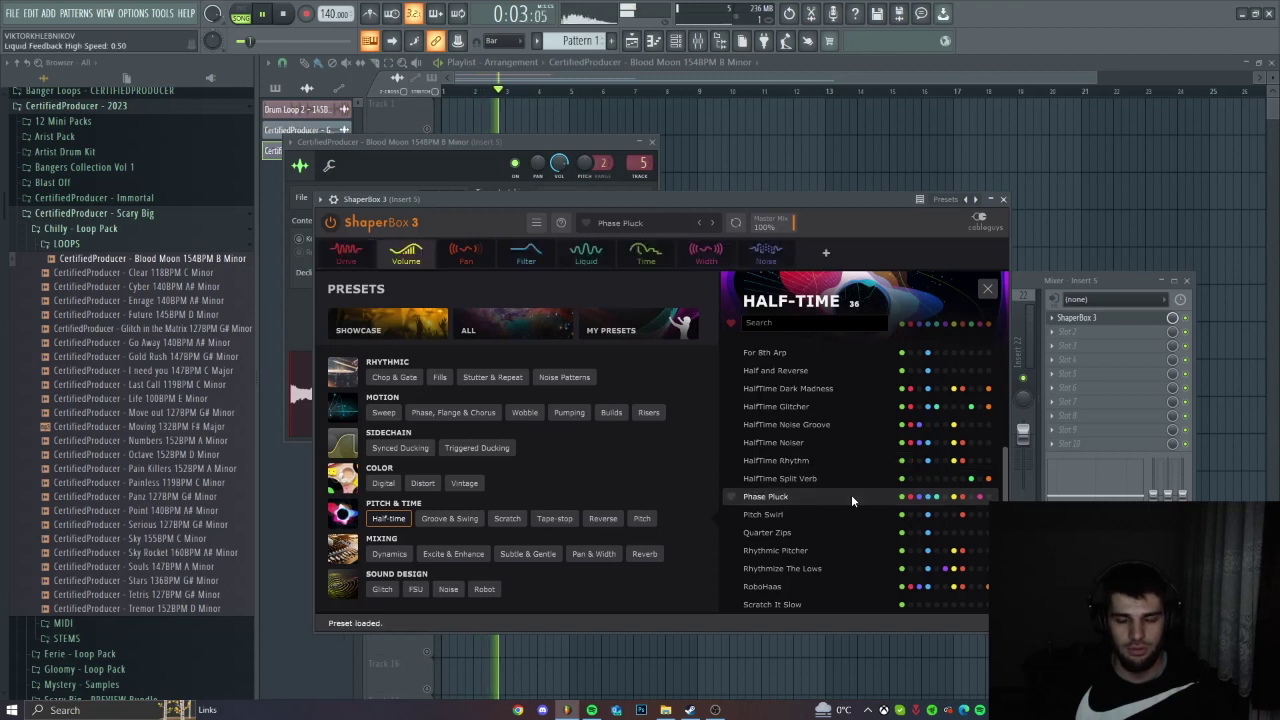
left_click(864, 547)
scroll(863, 544, "down", 2)
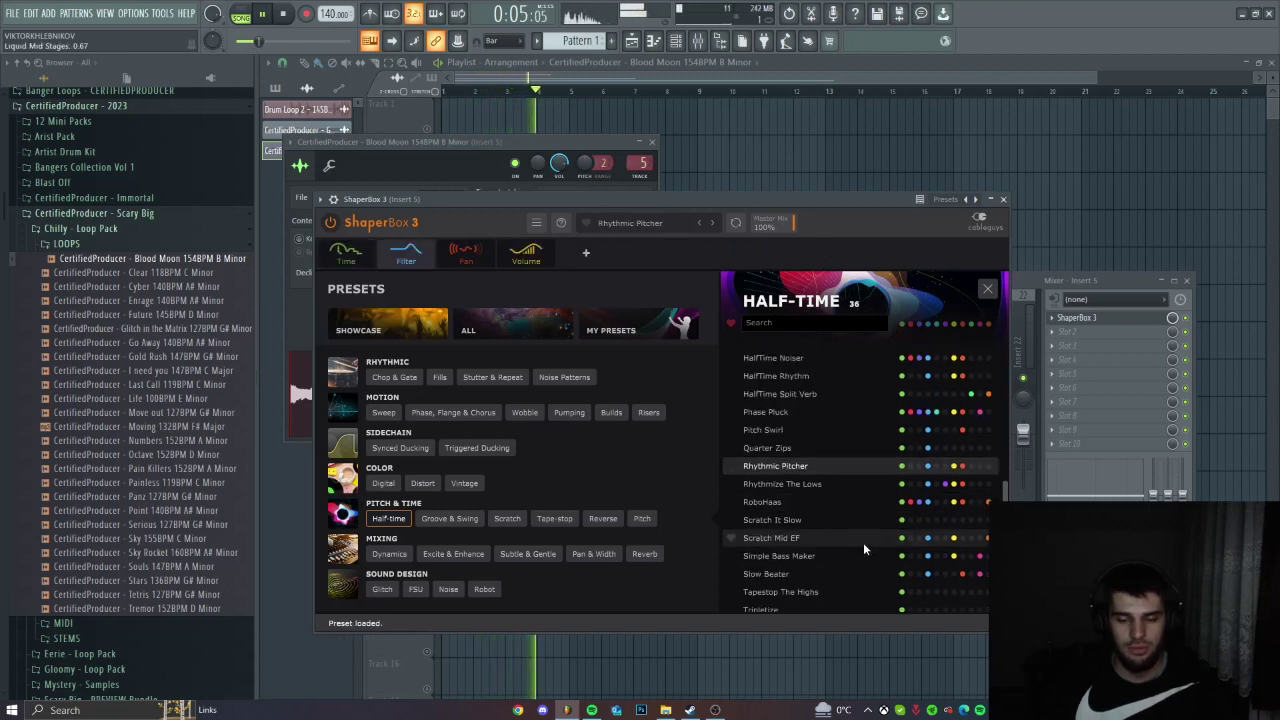
left_click(840, 484)
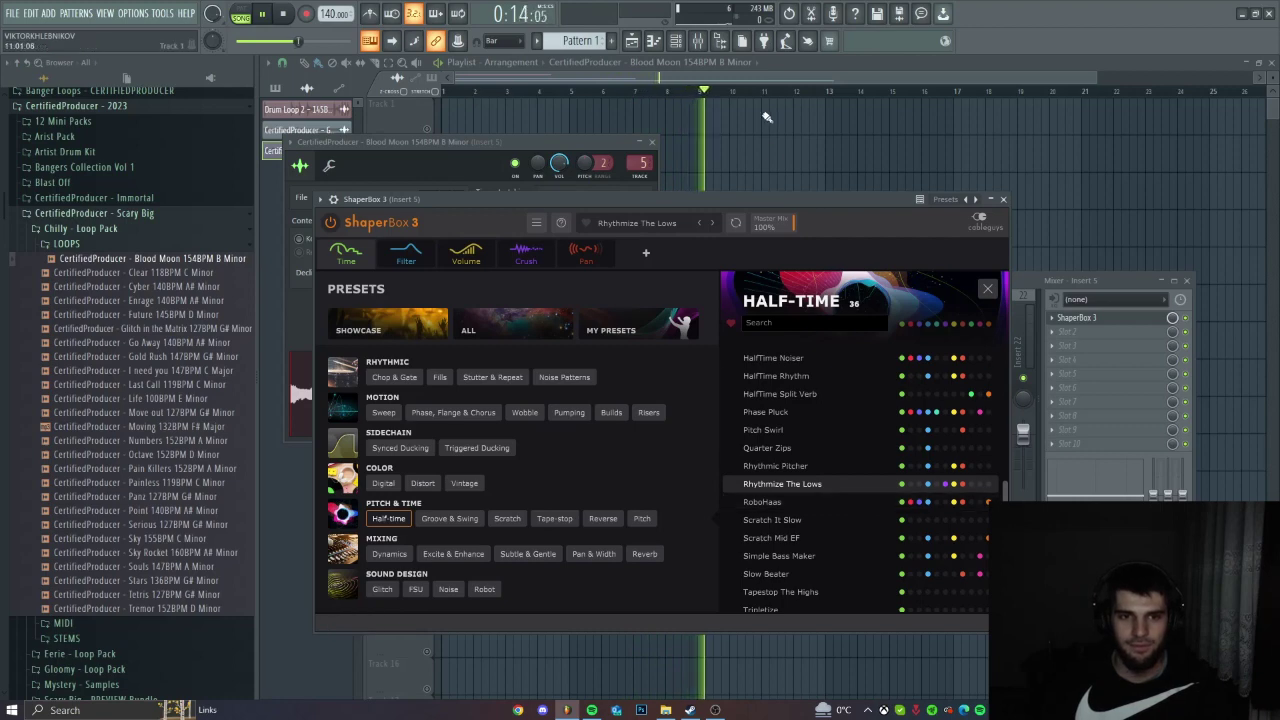
Reopen ShaperBox 3 on Insert 5, try Slow Beater, then load the Simple Bass Maker preset.
key("F12")
key("space")
key("space")
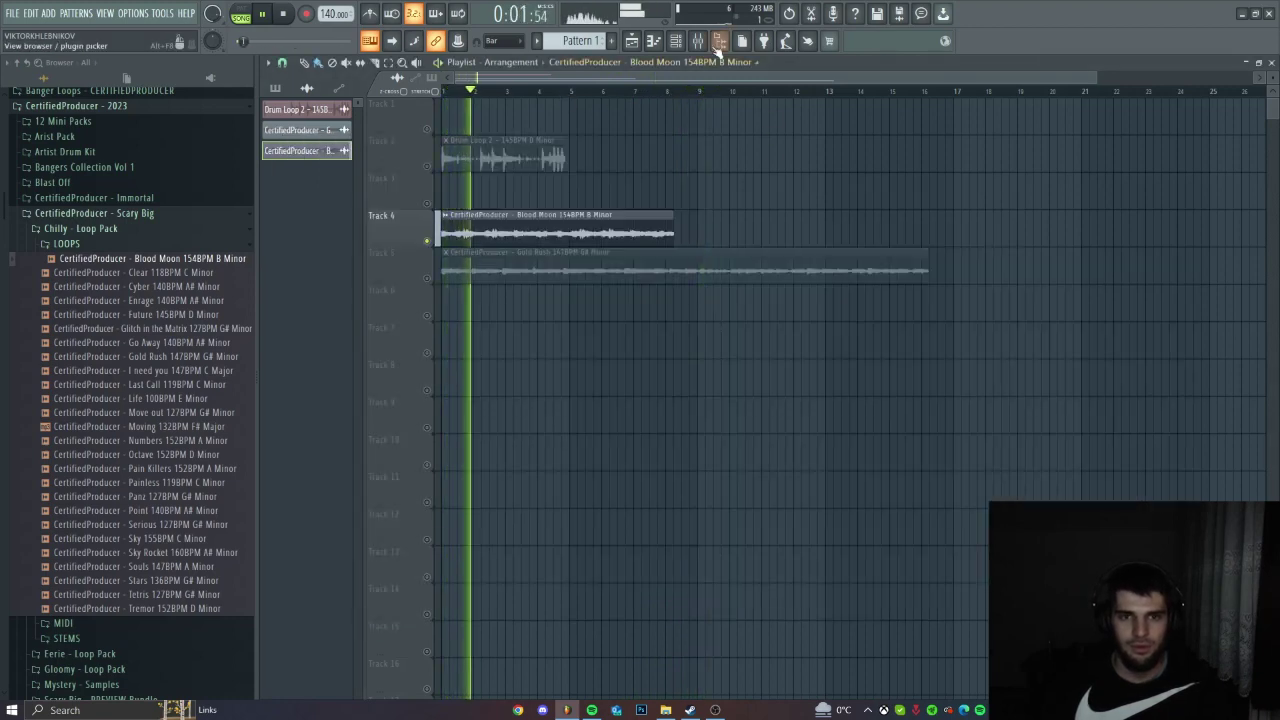
key("F9")
left_click(1077, 317)
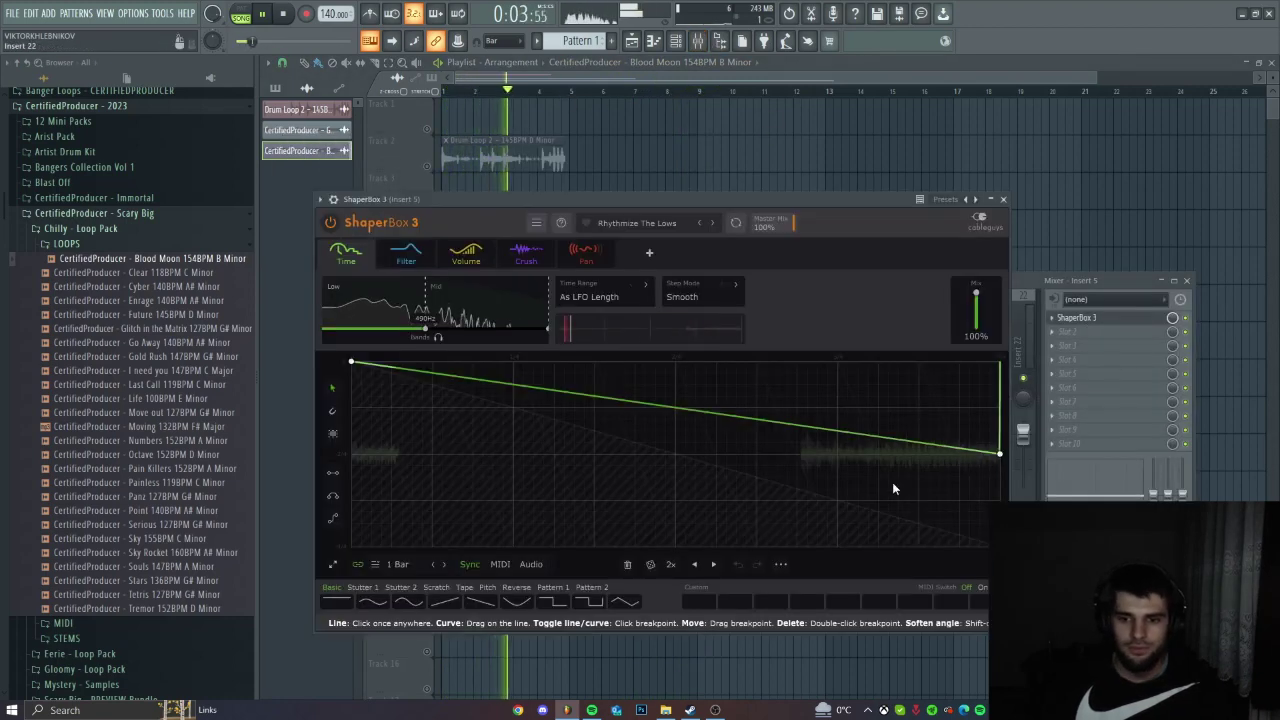
left_click(650, 224)
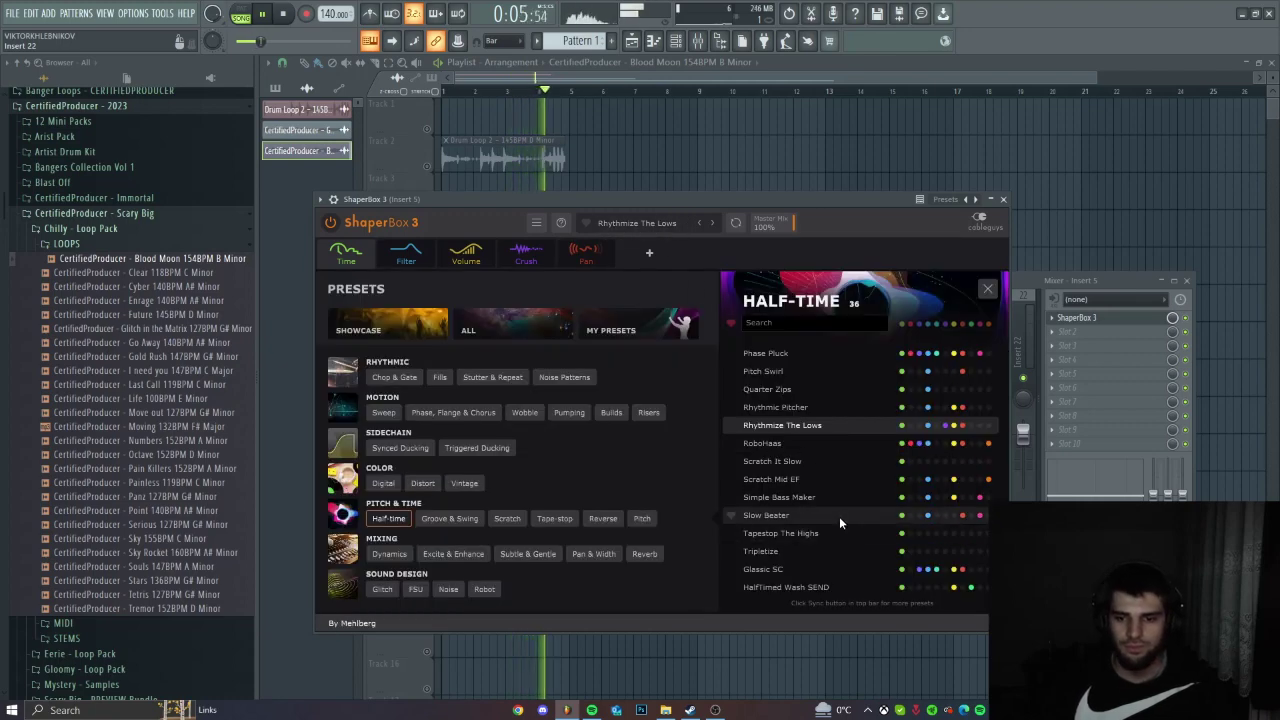
left_click(839, 516)
left_click(851, 493)
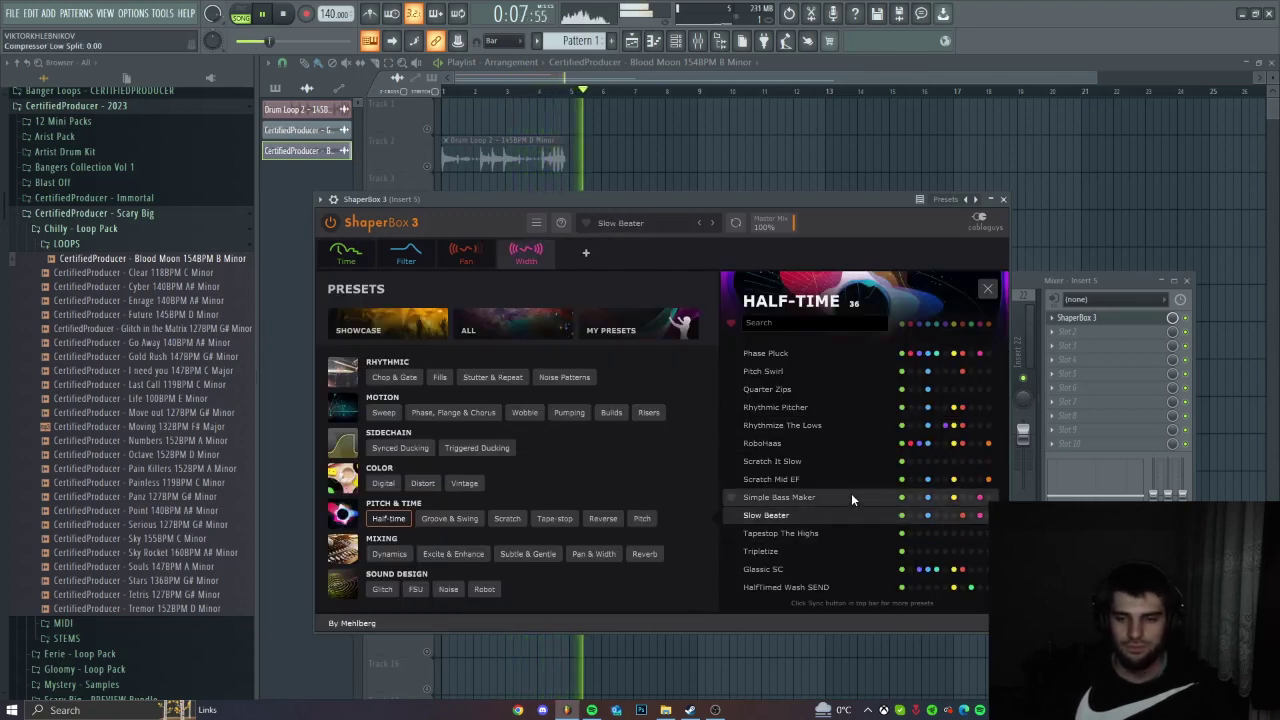
Close the plugin windows, stop playback and raise the project tempo to 154 BPM.
left_click(815, 165)
key("space")
left_click_drag(333, 14, 333, 9)
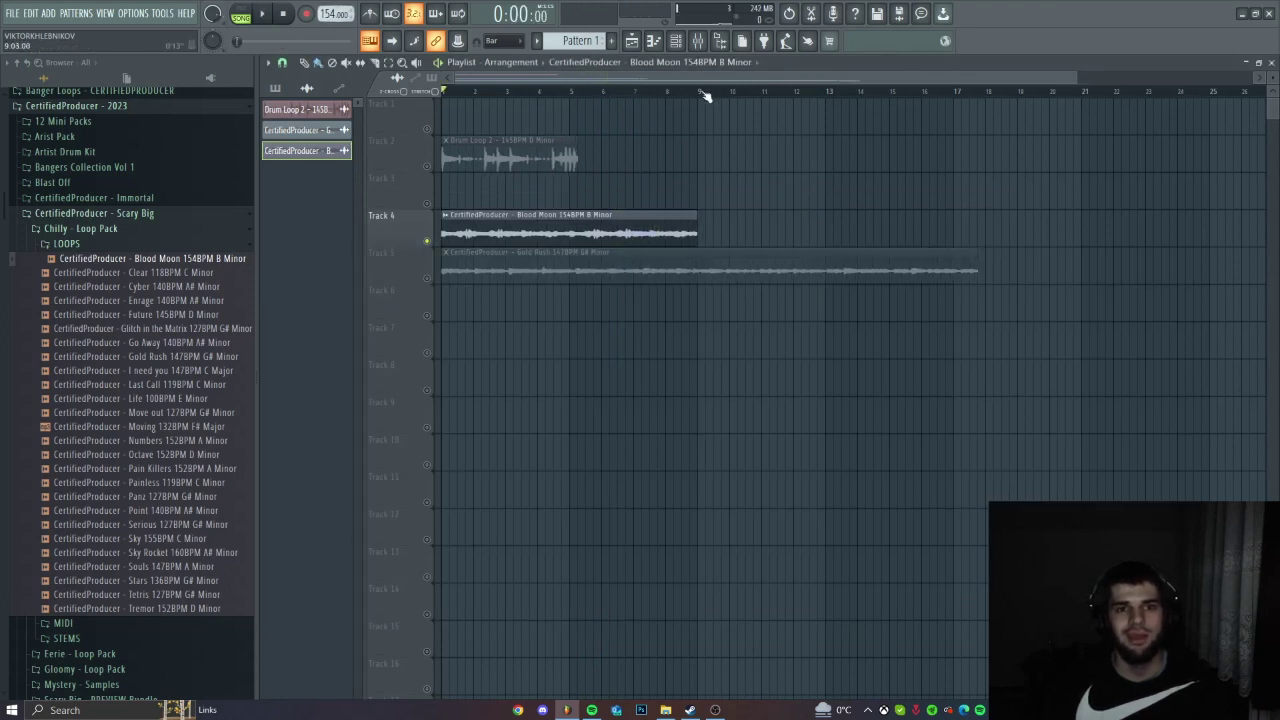
Loop bars 1–9, reopen ShaperBox 3 on Insert 5 and play the Glassic SC preset.
left_click_drag(700, 92, 445, 92)
left_click(703, 42)
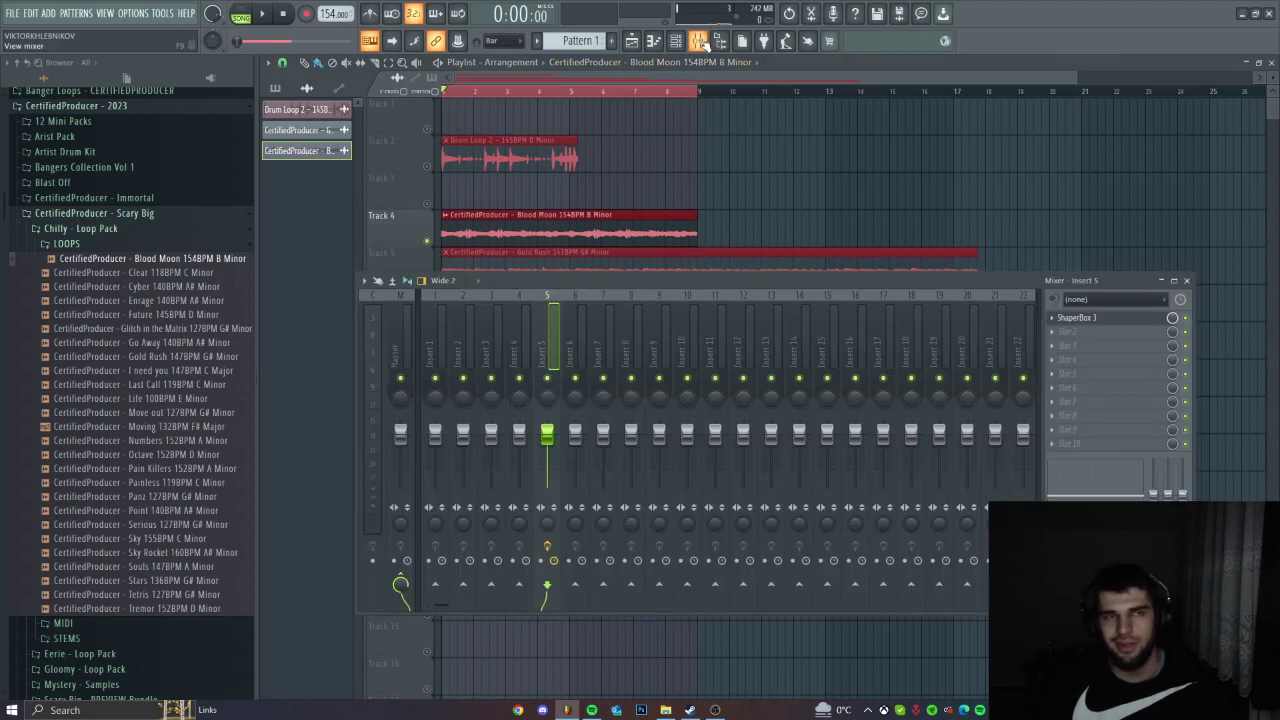
left_click(1080, 319)
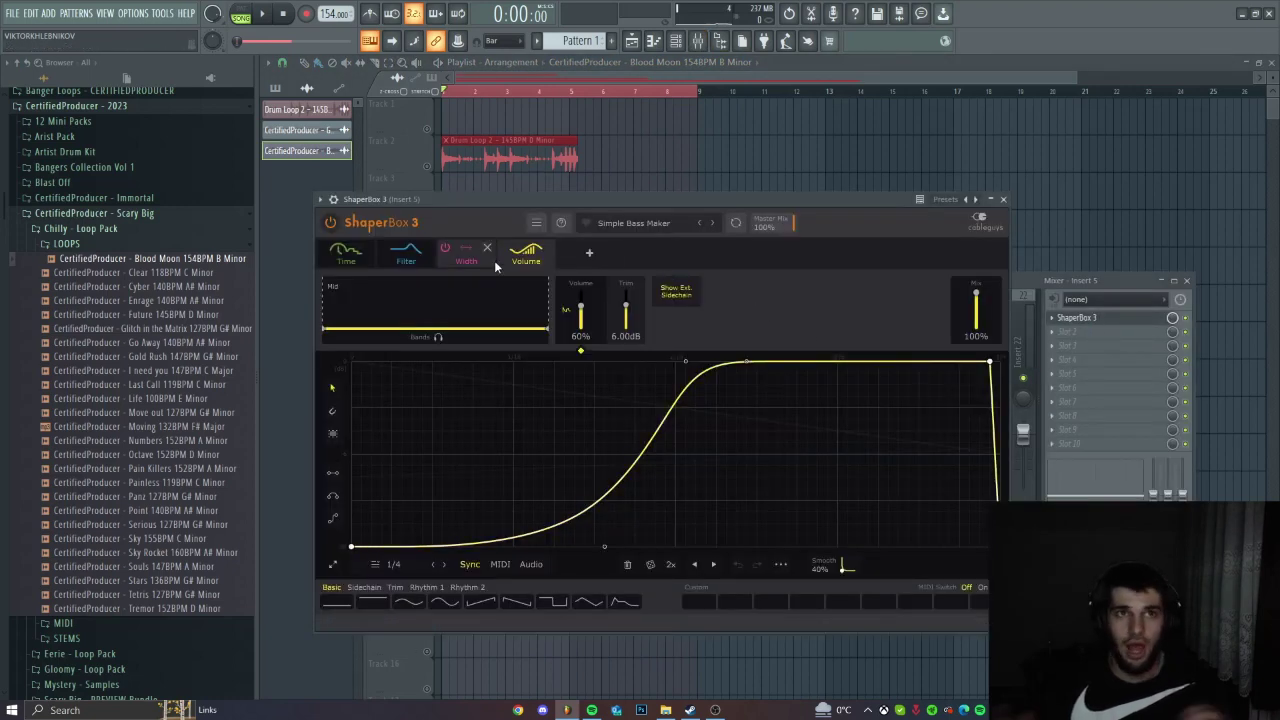
left_click(644, 224)
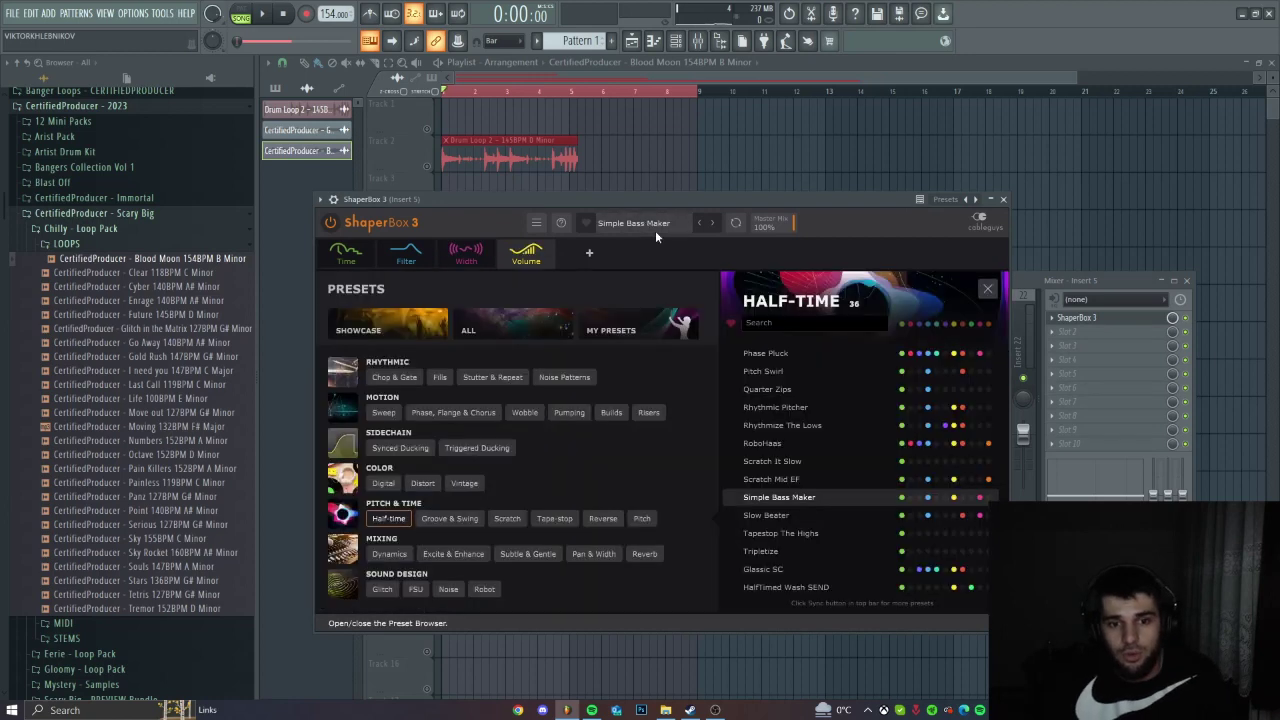
left_click(931, 569)
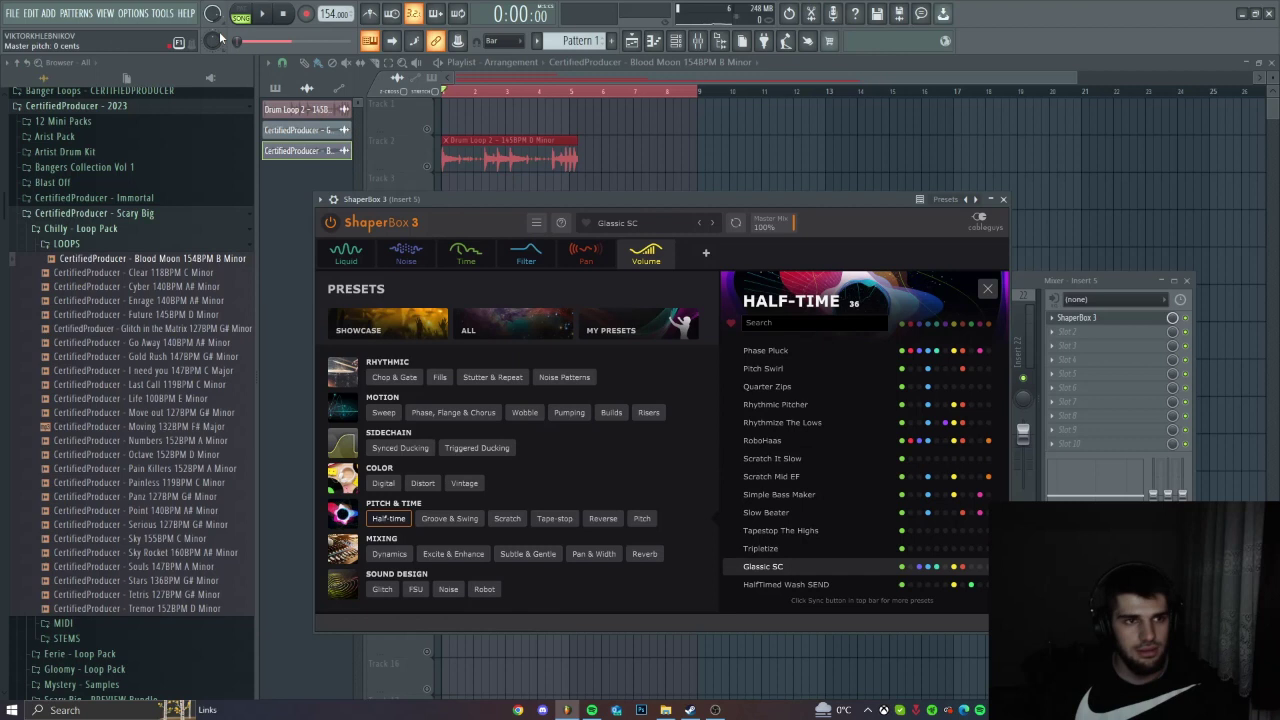
key("space")
Audition Filtered Jumper 3, Down Then Up and Click And Drone, settling on SpaceTime, then stop playback.
scroll(888, 456, "up", 4)
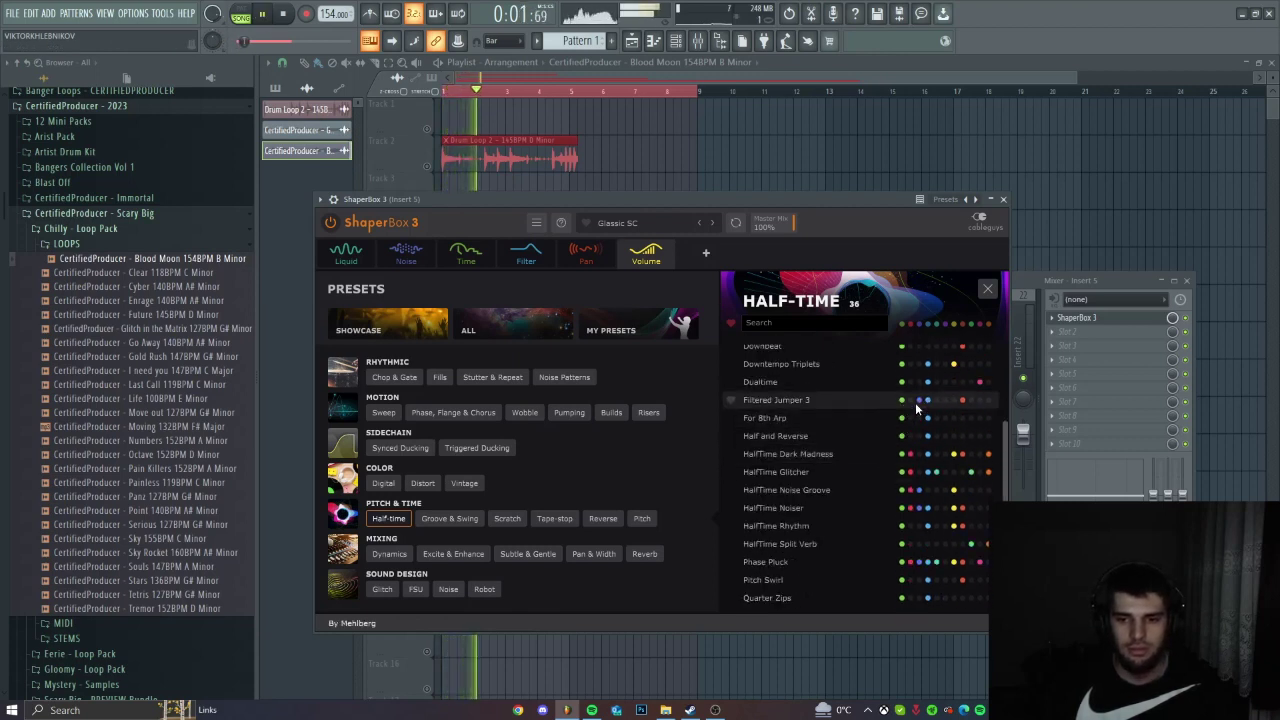
left_click(915, 400)
scroll(934, 410, "up", 3)
left_click(955, 414)
scroll(955, 414, "up", 2)
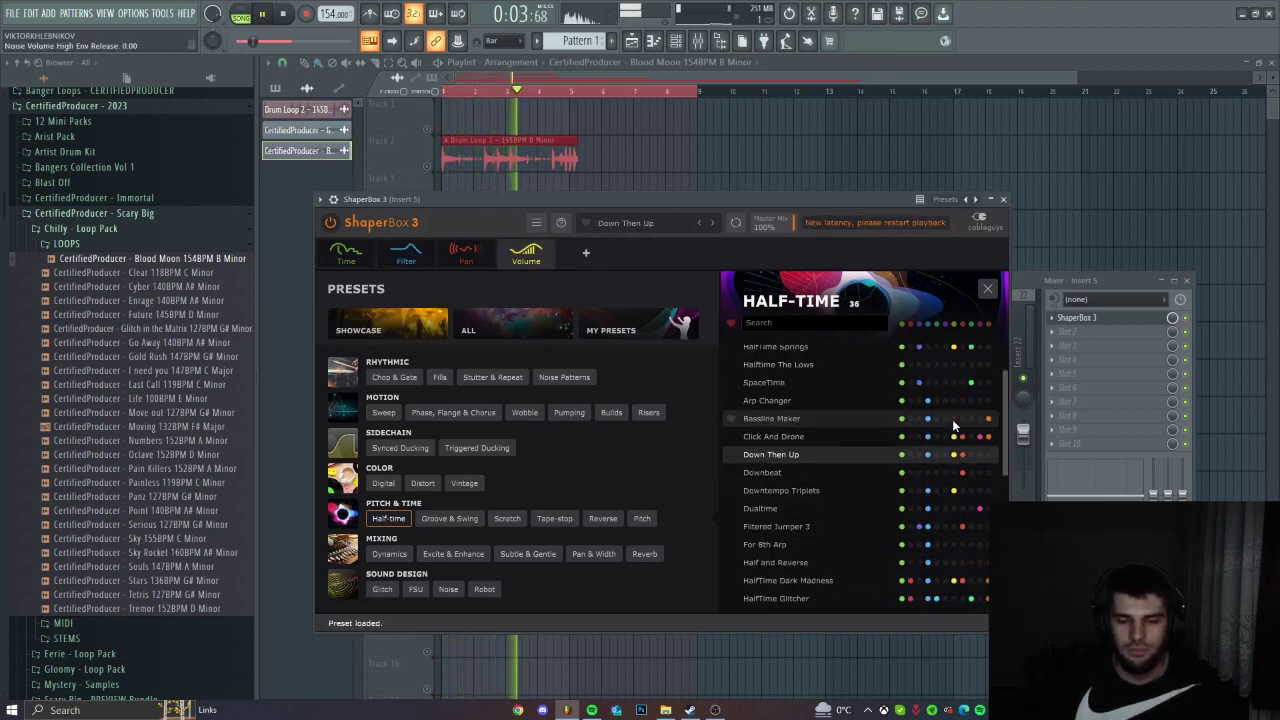
left_click(955, 439)
scroll(955, 441, "up", 3)
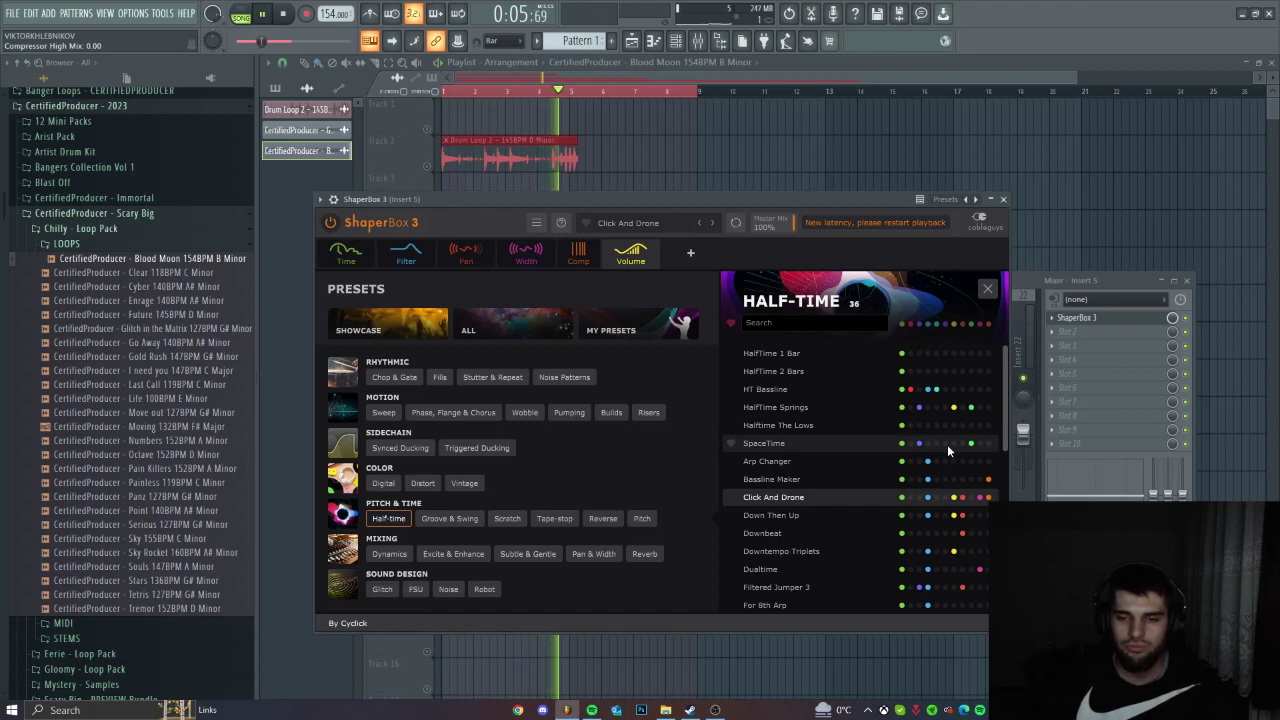
left_click(948, 443)
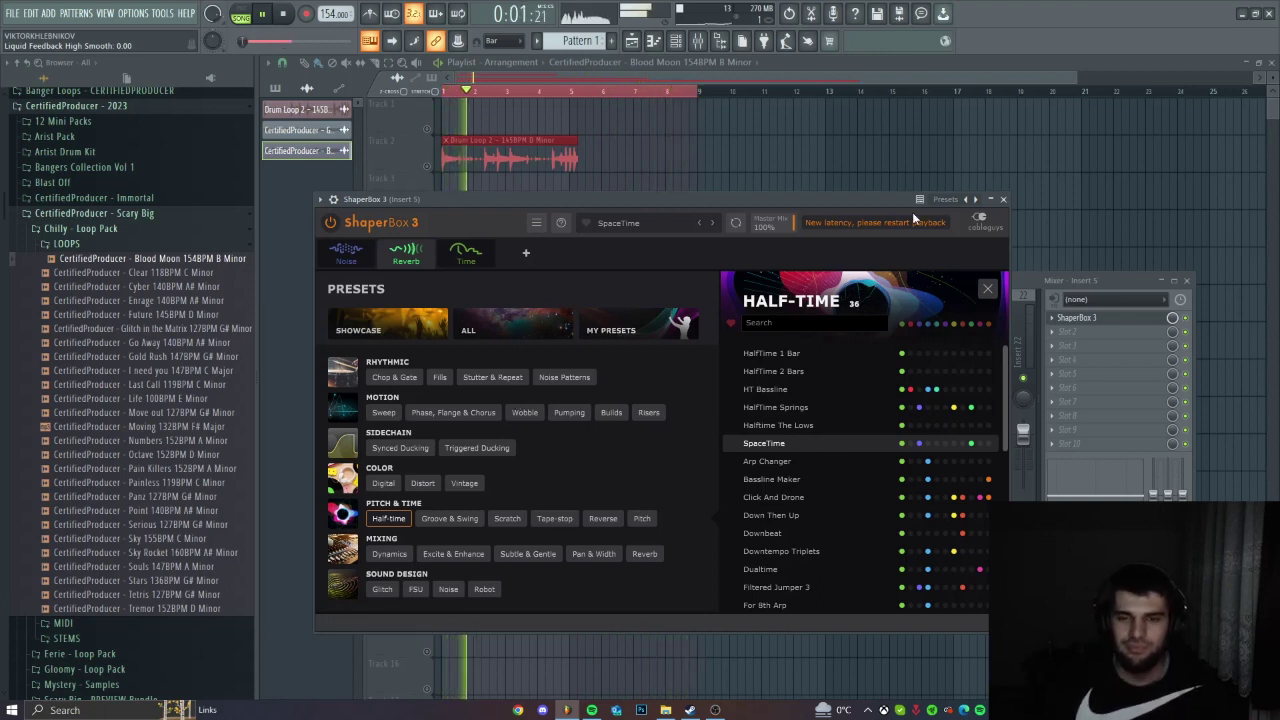
left_click_drag(878, 205, 886, 205)
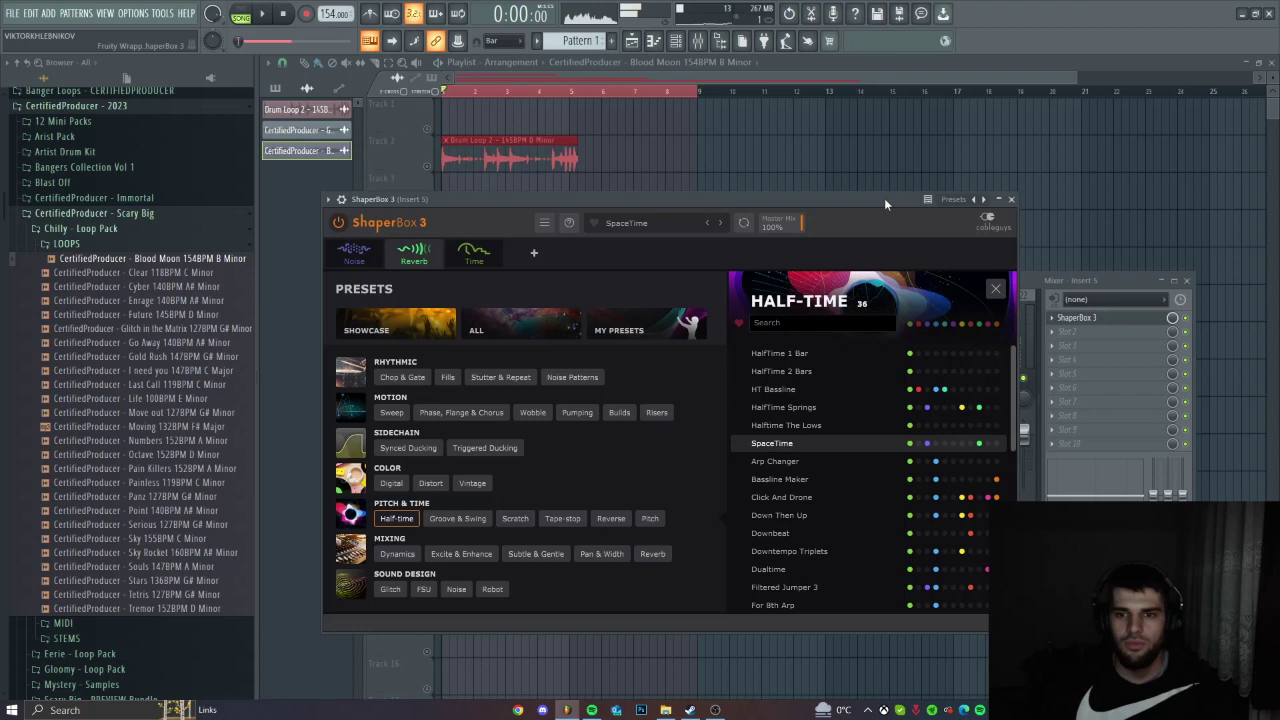
key("space")
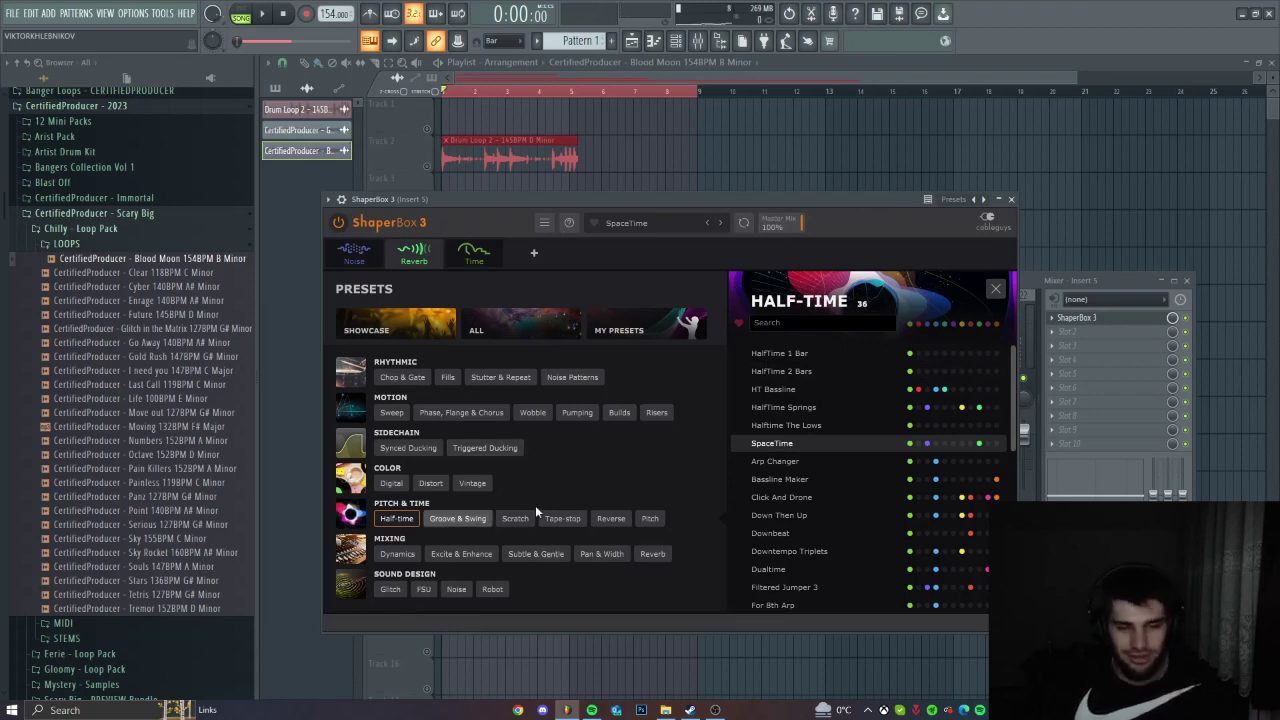
Audition Reverse presets Noise Reverse Fill, OneBarEdit, Reverse FX and Smear Line SC, then stop playback.
left_click(609, 518)
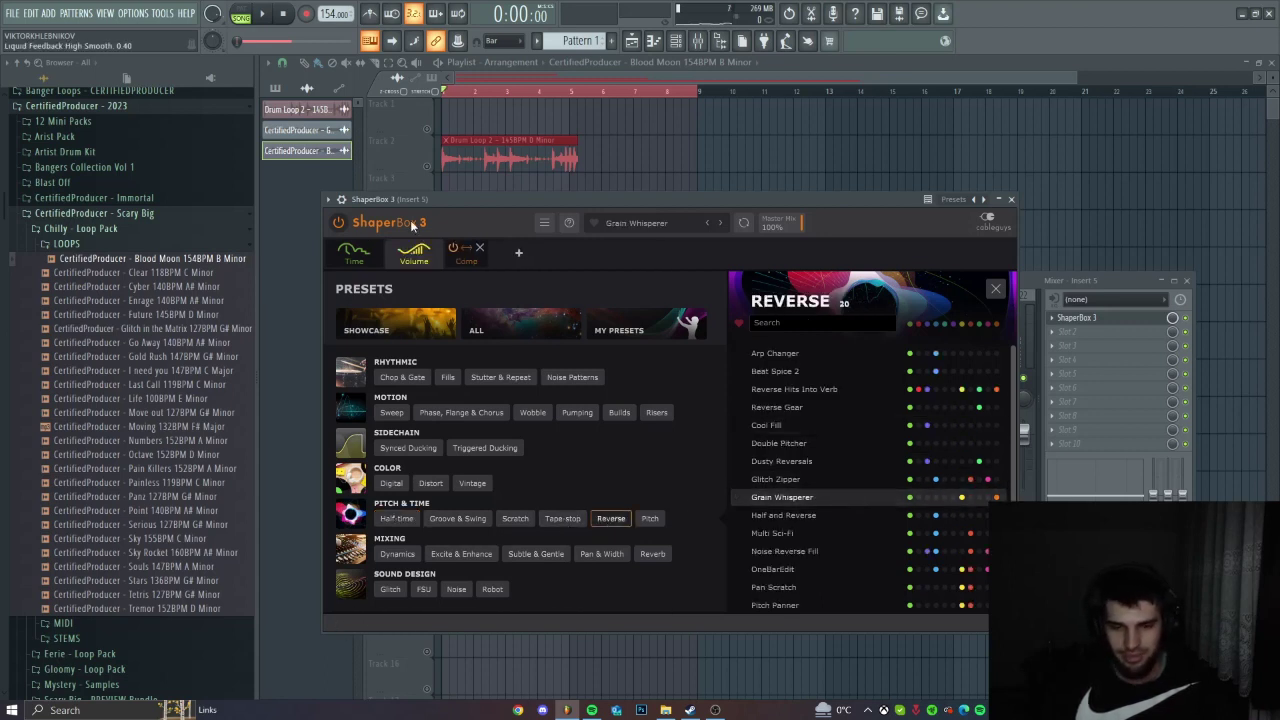
left_click(932, 553)
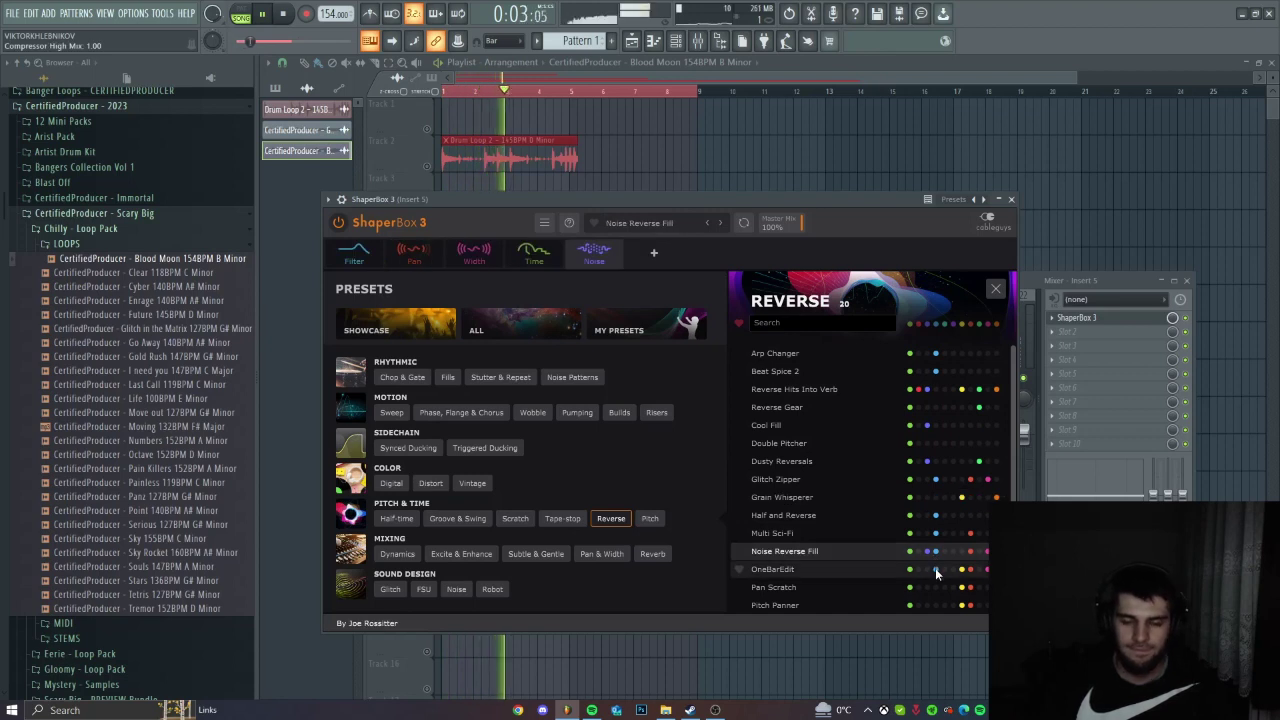
left_click(936, 570)
left_click(932, 552)
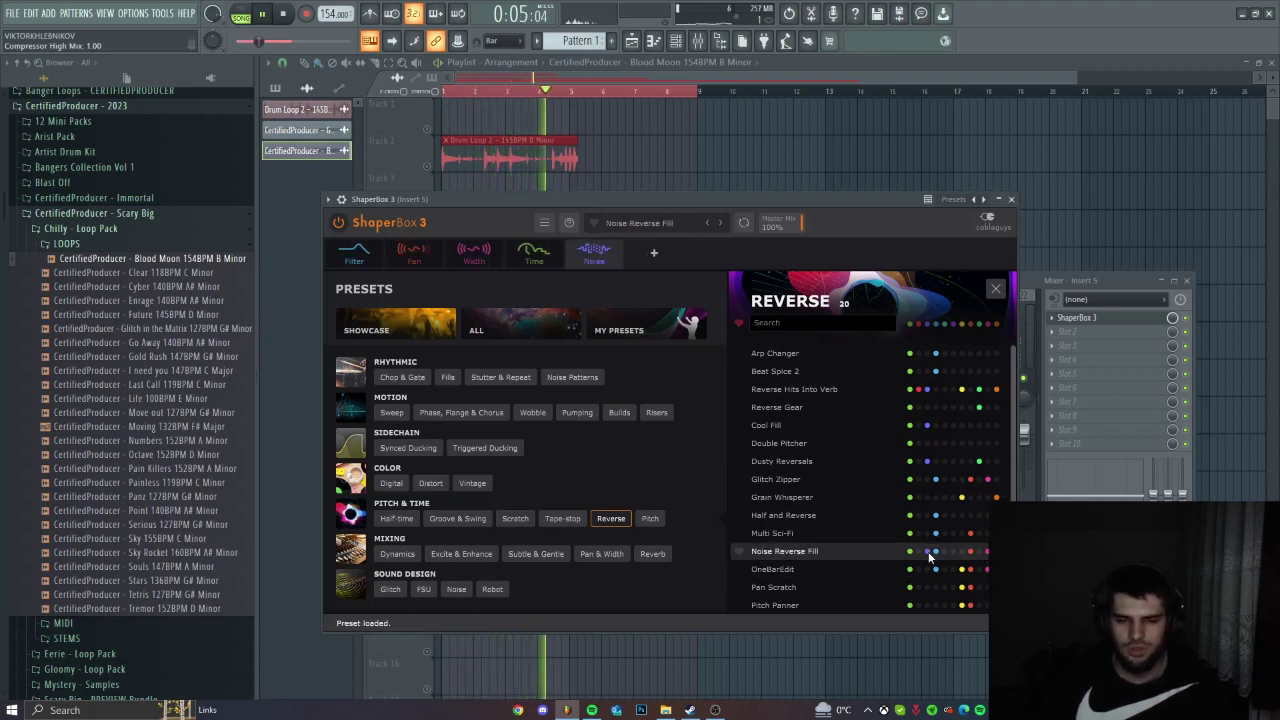
scroll(930, 530, "down", 3)
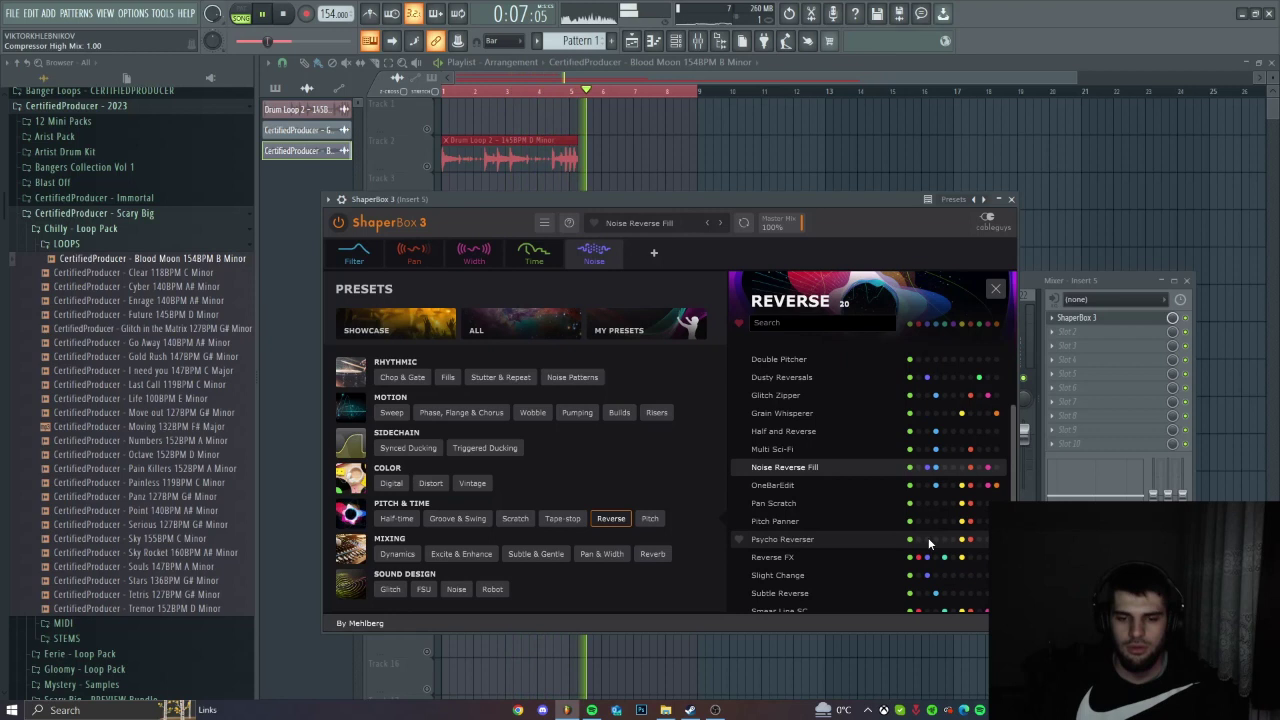
left_click(939, 494)
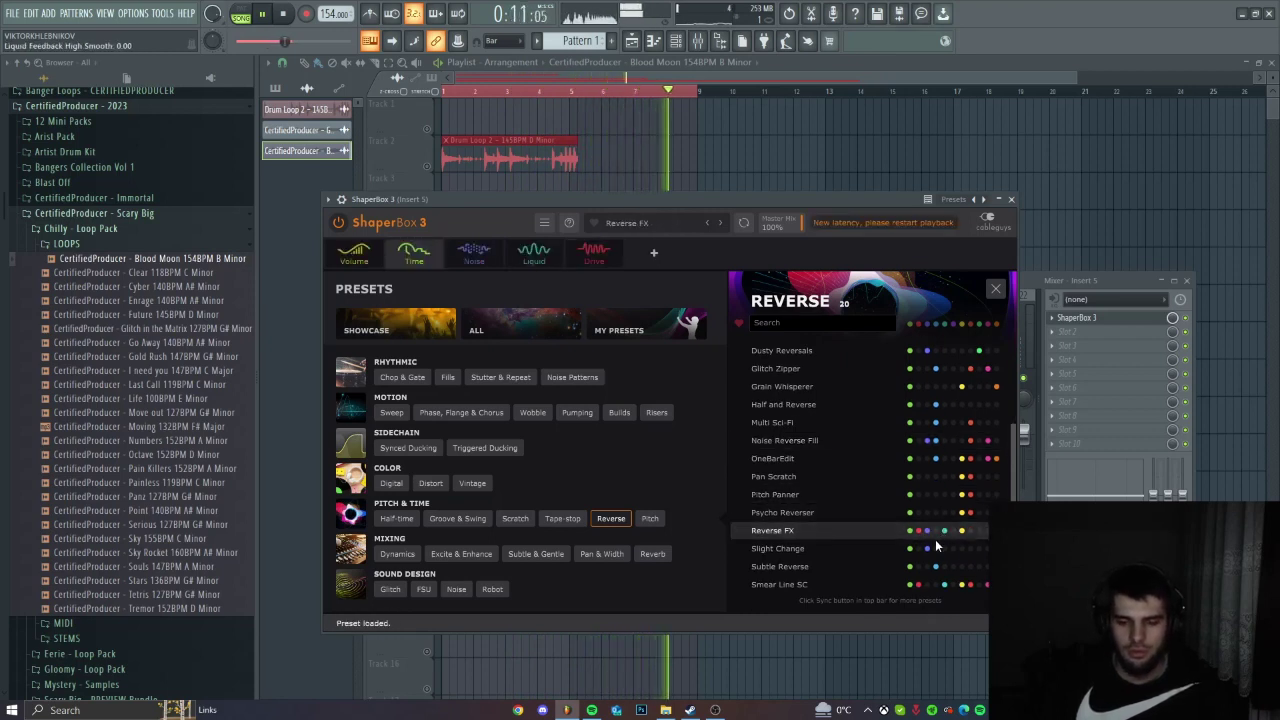
left_click(958, 586)
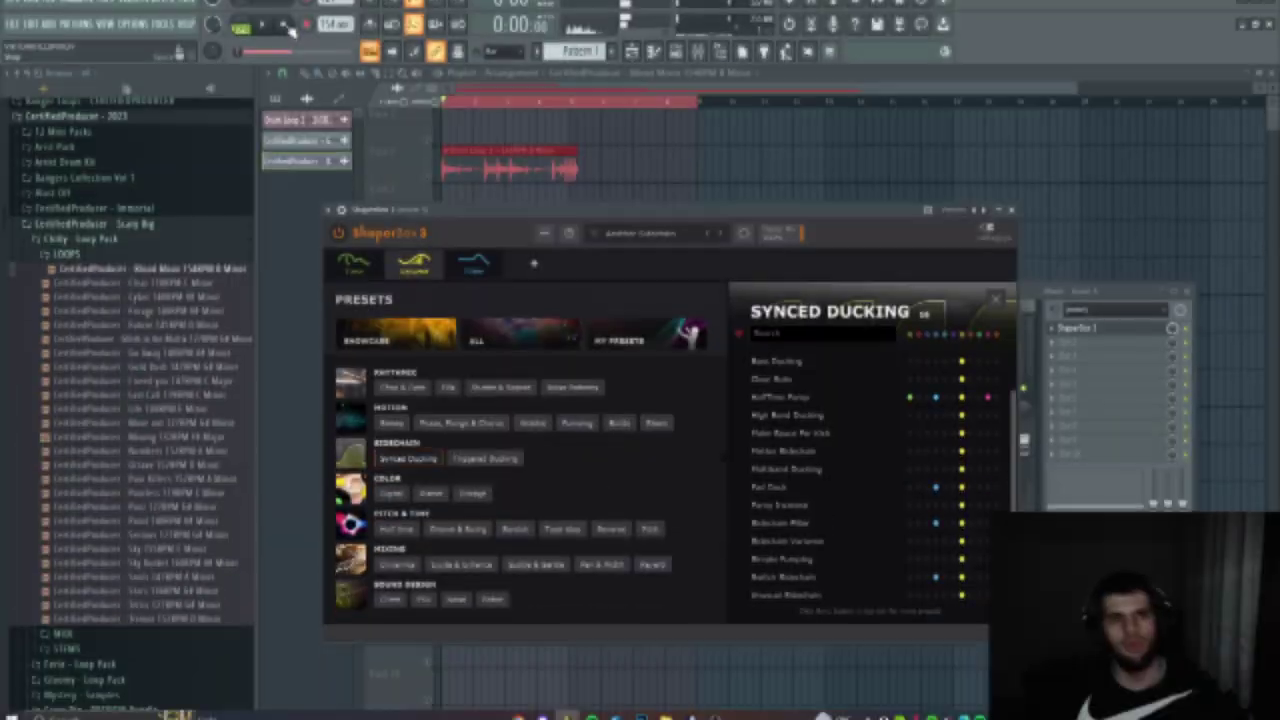
left_click(284, 14)
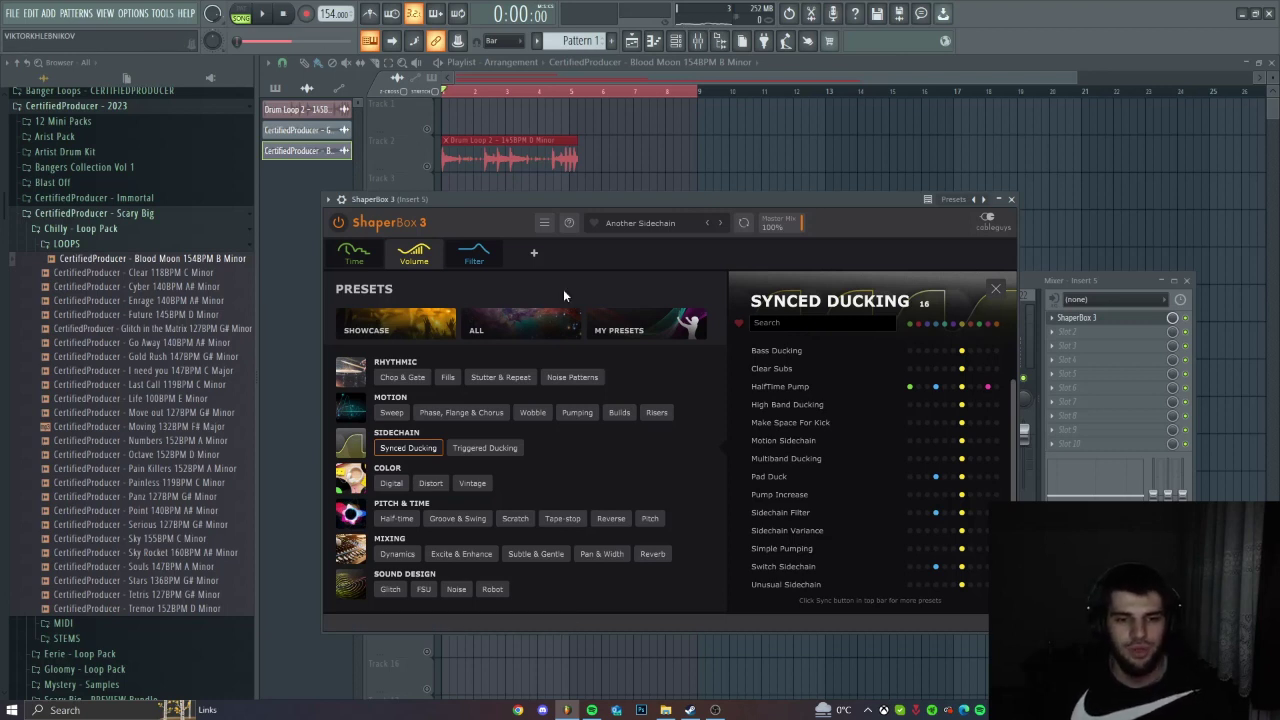
Show all presets, scroll through them, then switch to the Showcase collection.
left_click(521, 337)
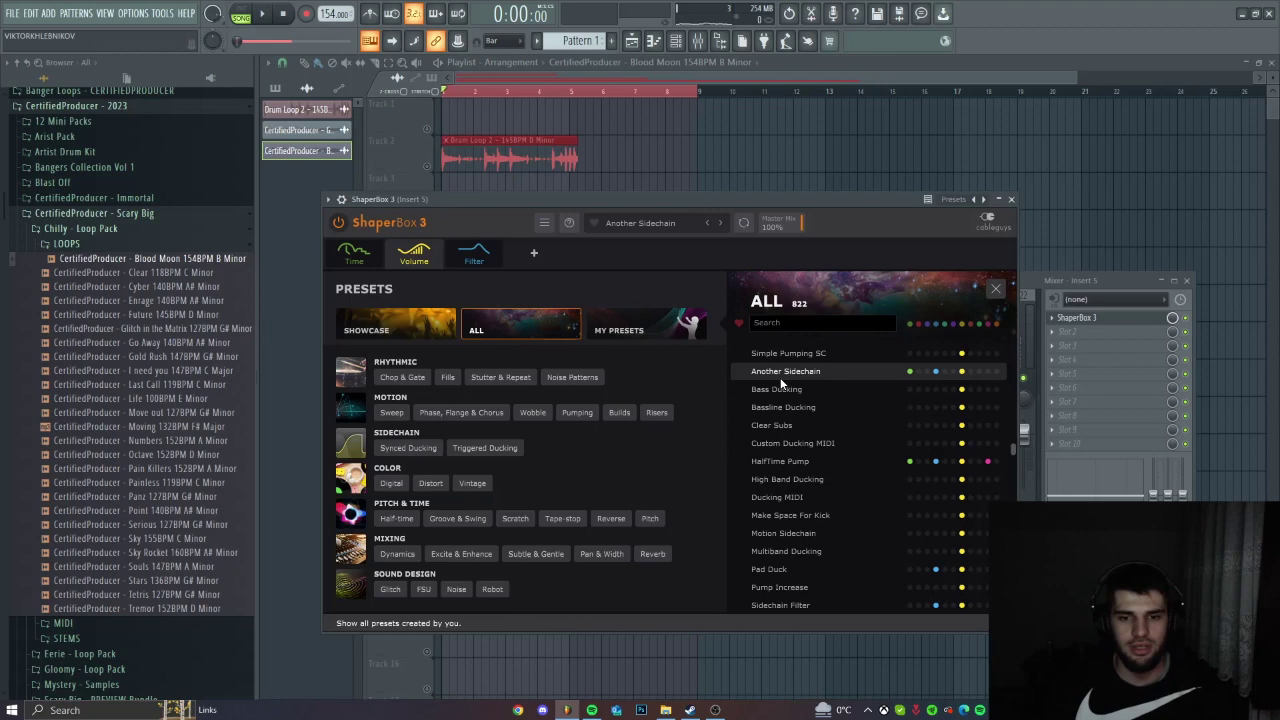
scroll(900, 470, "down", 10)
scroll(955, 480, "down", 5)
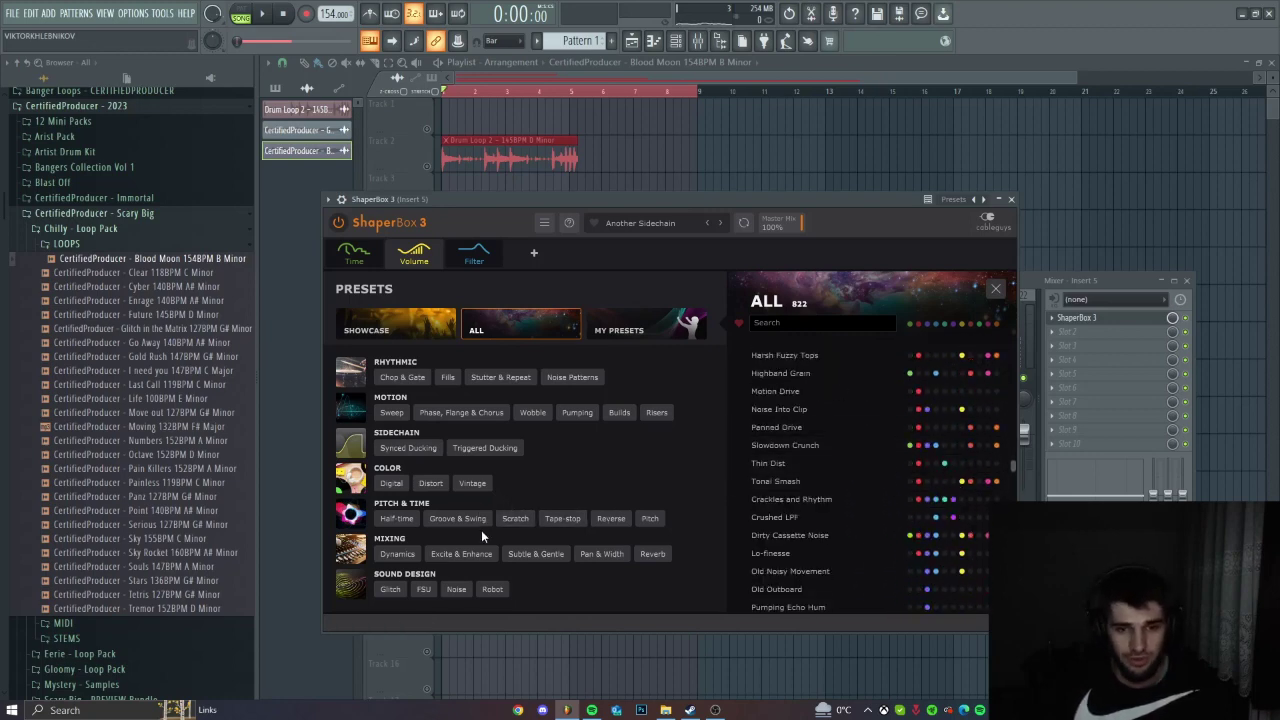
left_click(498, 331)
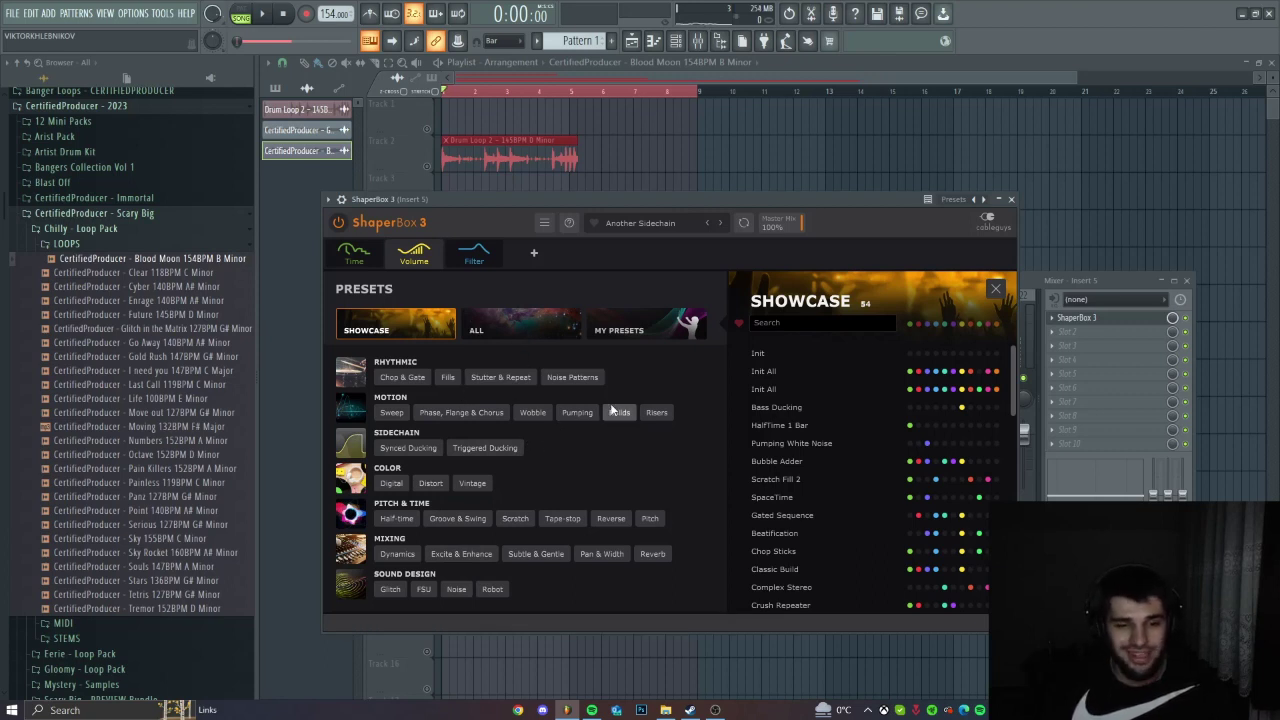
Remove the Filter and Volume shapers and open the list of shapers to add.
left_click(495, 247)
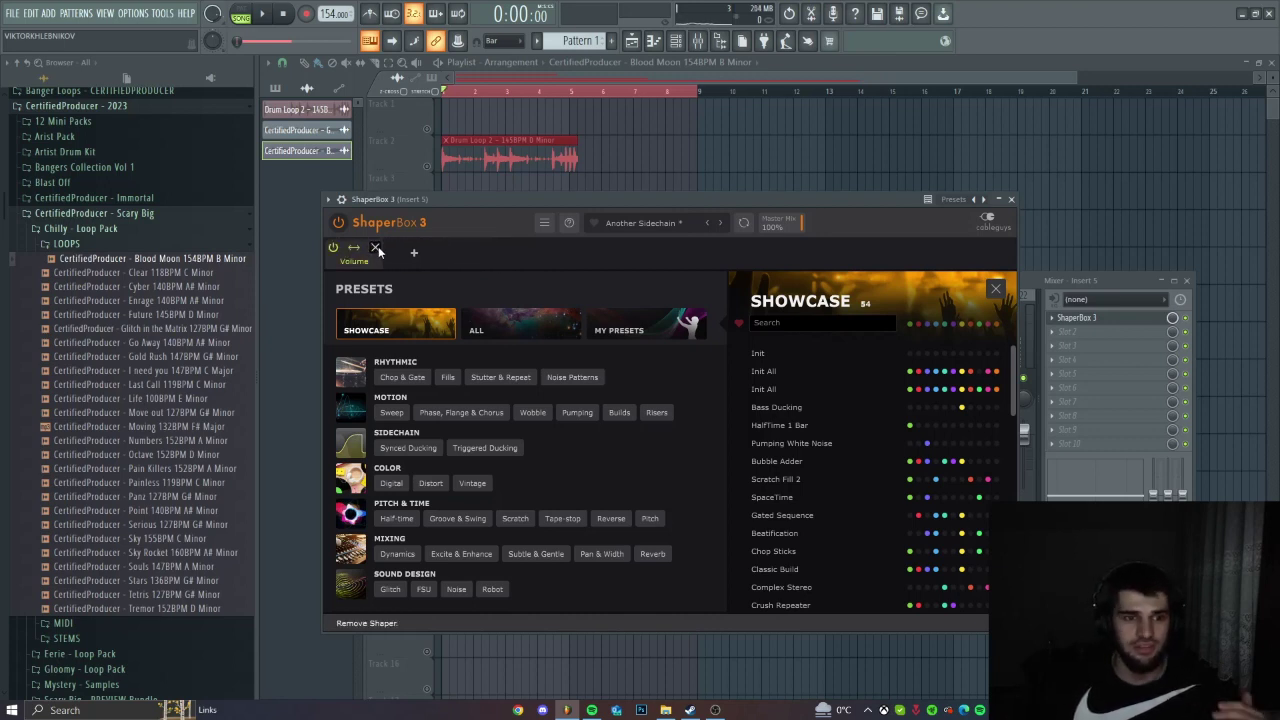
left_click(376, 248)
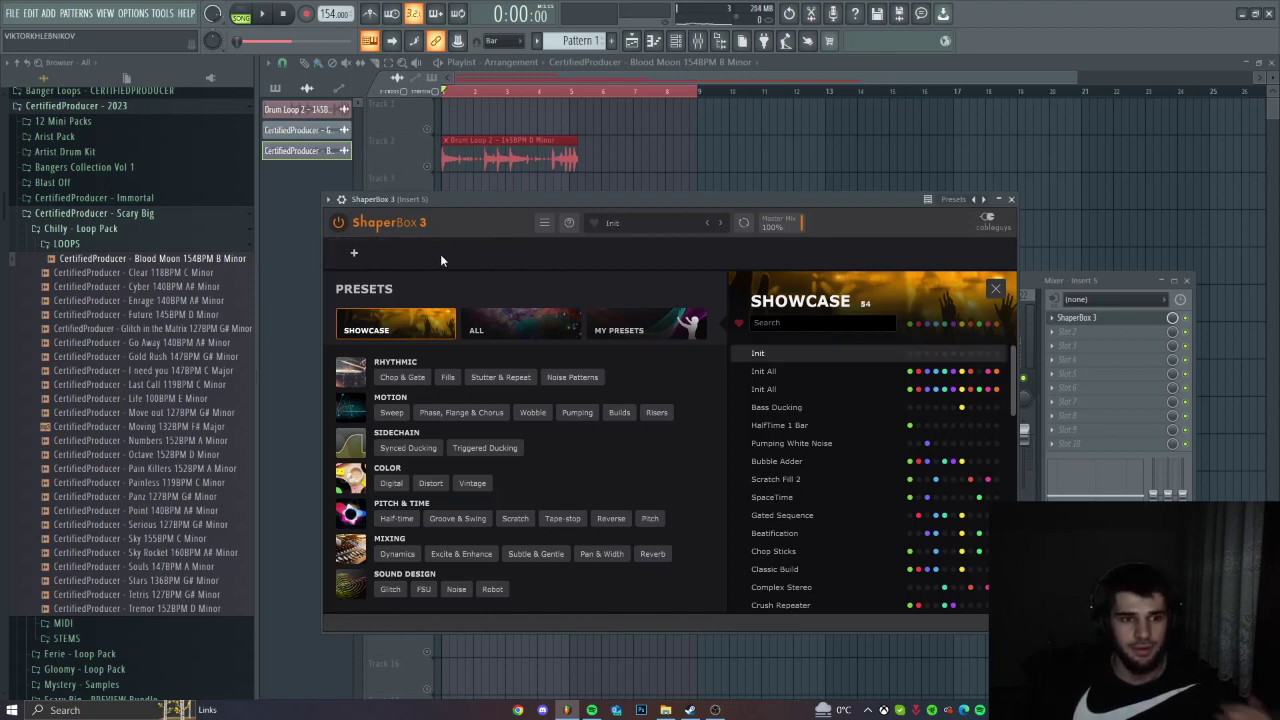
left_click(358, 254)
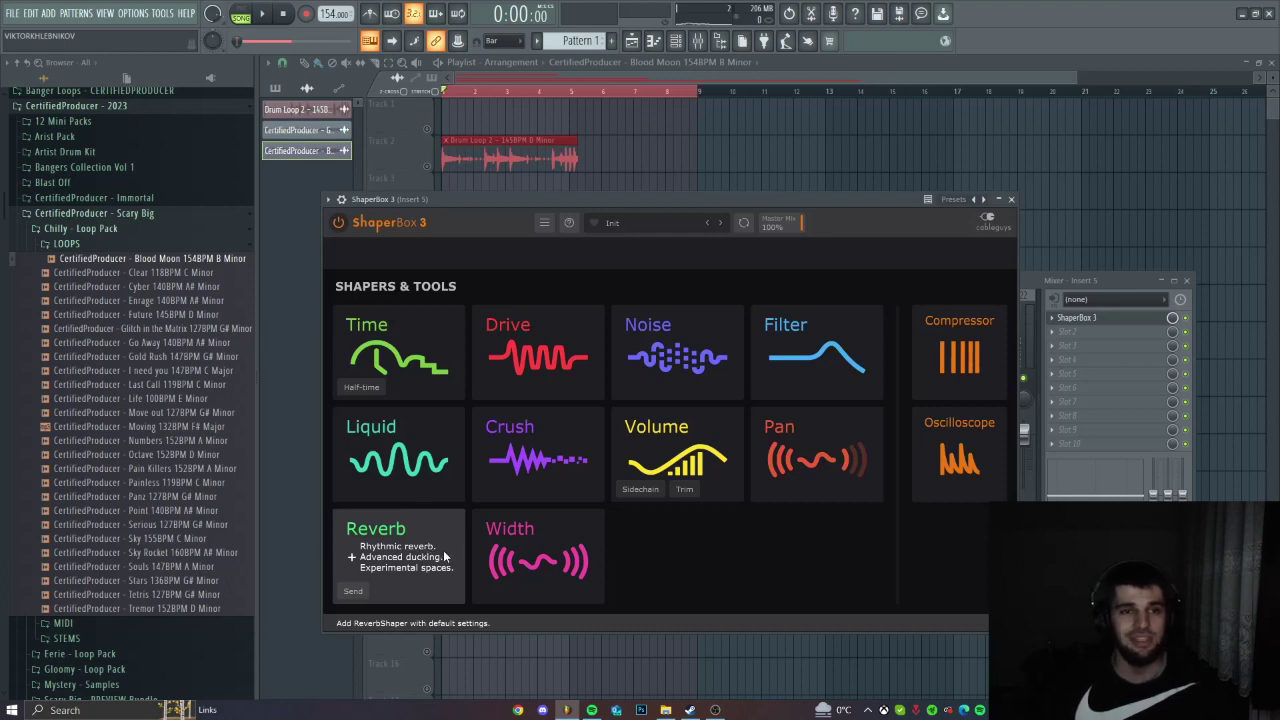
Add a Reverb shaper and set its reverb type to Room > Standard Room 3.
left_click(410, 548)
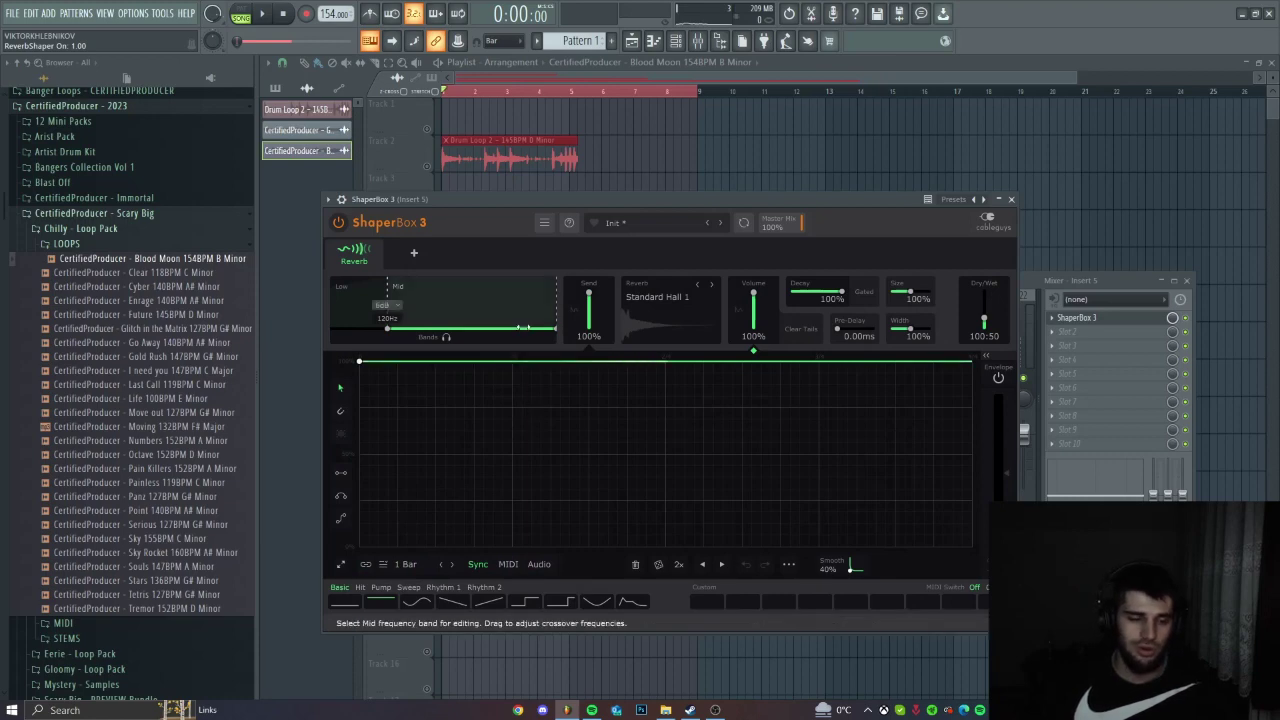
left_click(655, 299)
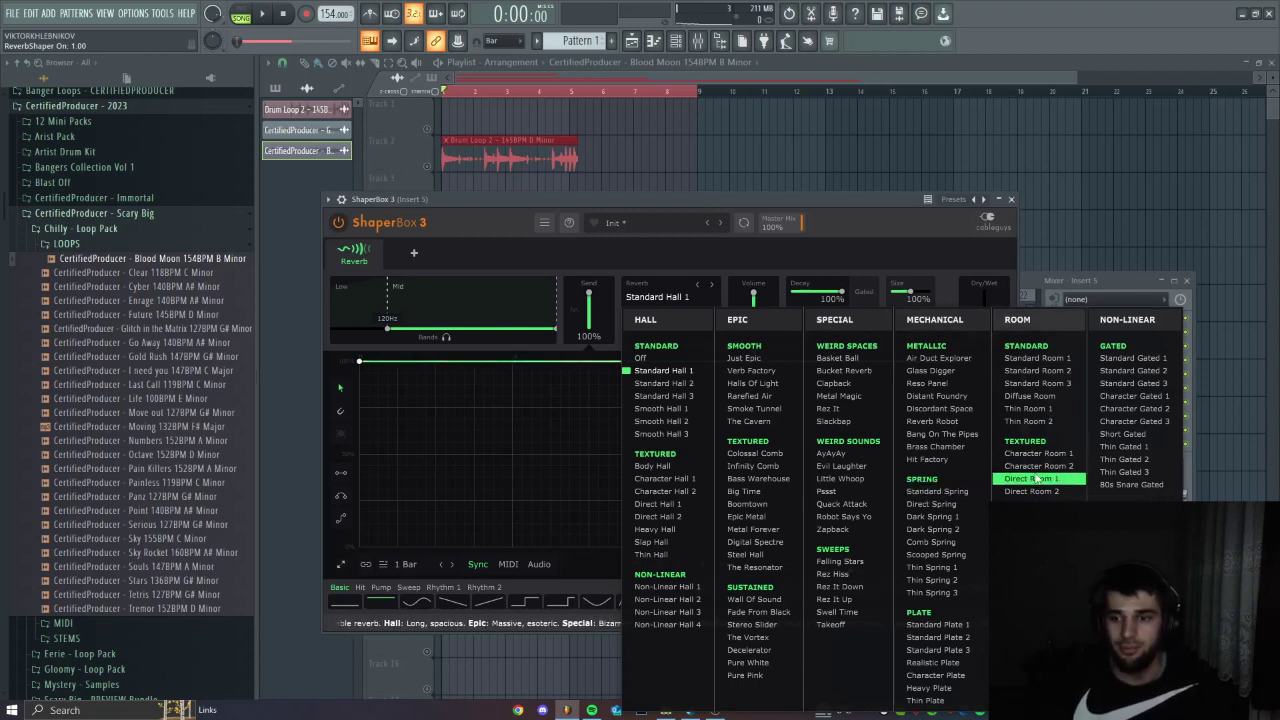
left_click(1063, 388)
Step through the reverb types during playback and land on Thin Room 2.
key("space")
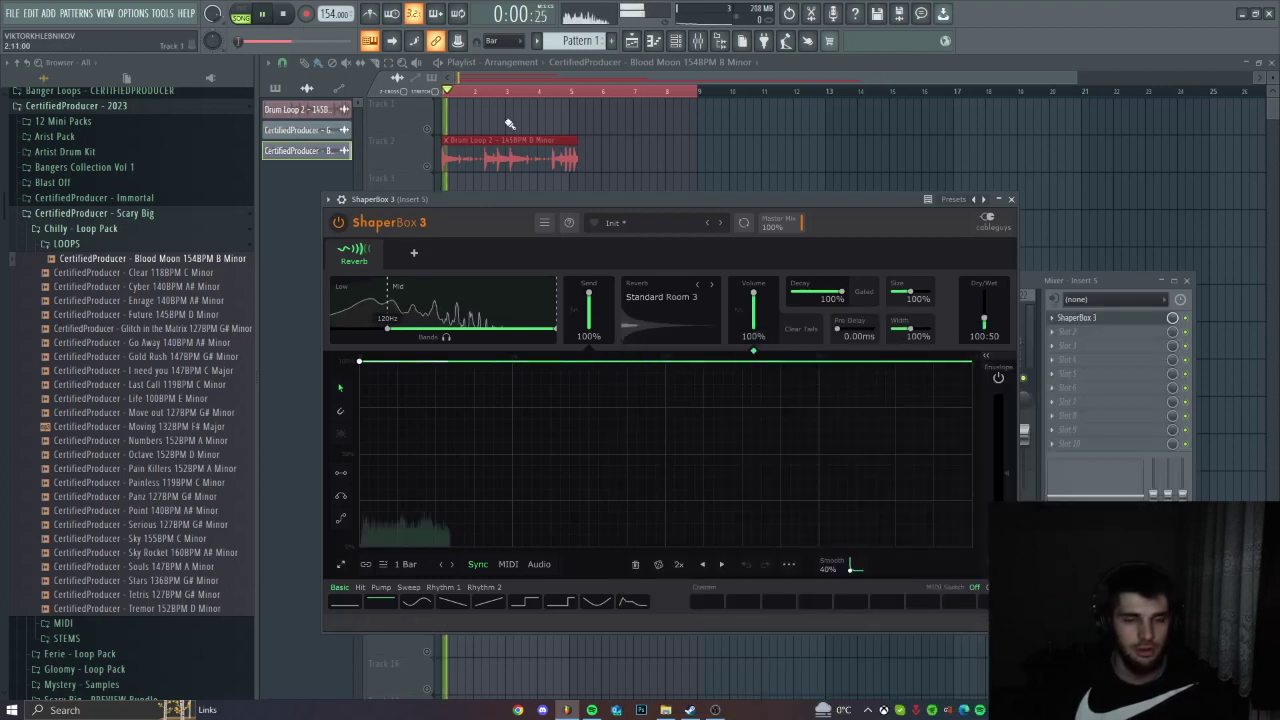
left_click(711, 285)
left_click(711, 285)
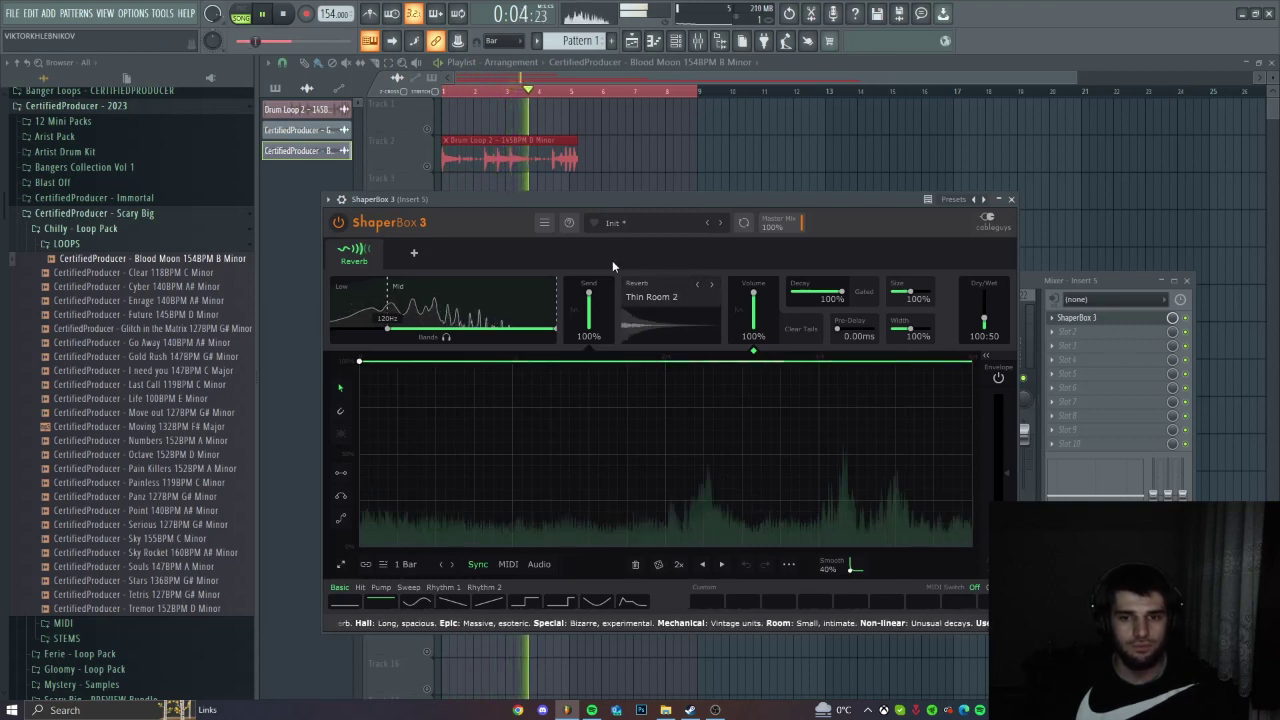
key("space")
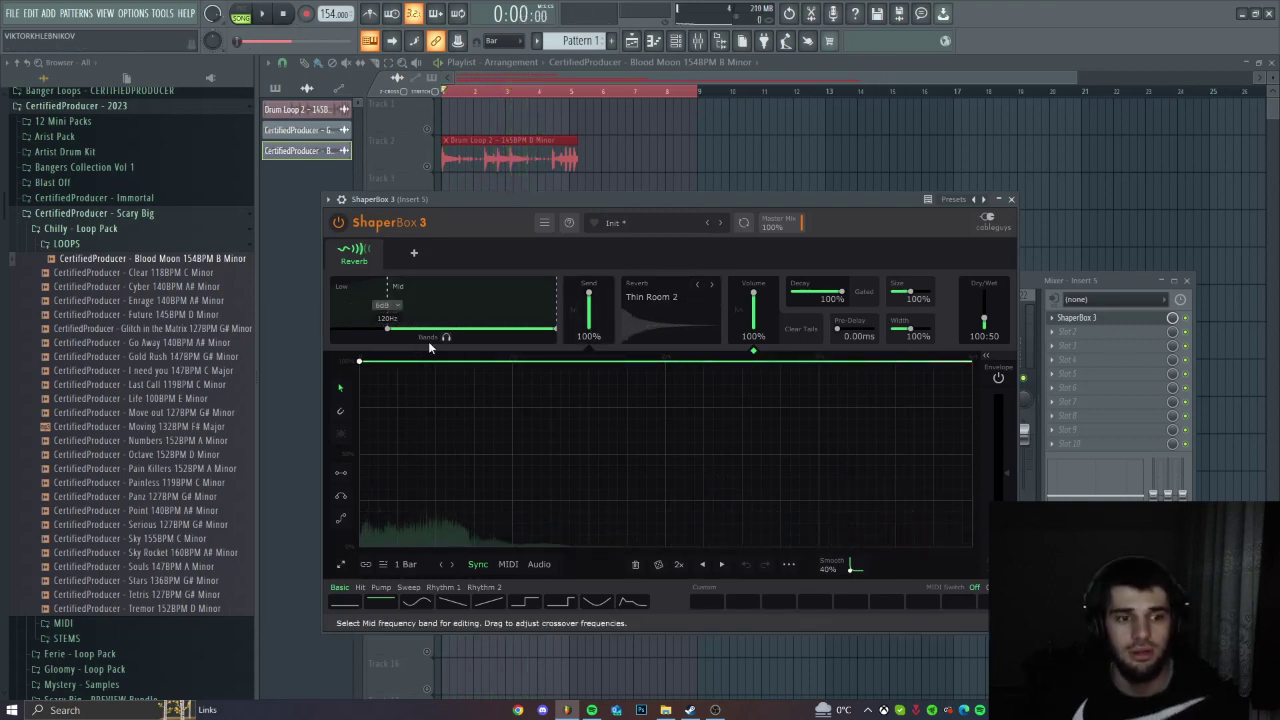
Raise the low/mid split, set volume 93%, decay 90%, size 107%, and boost the wet mix.
left_click_drag(400, 315, 402, 315)
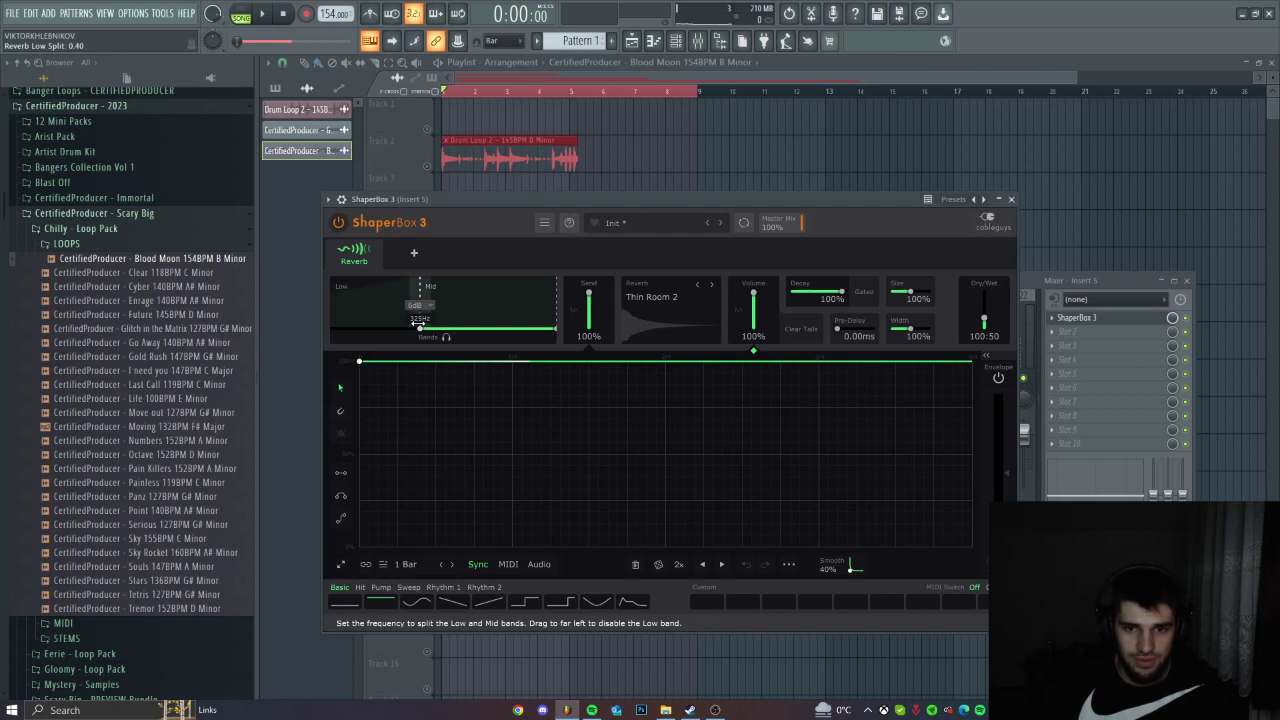
scroll(753, 310, "down", 3)
scroll(815, 292, "down", 1)
scroll(910, 293, "up", 3)
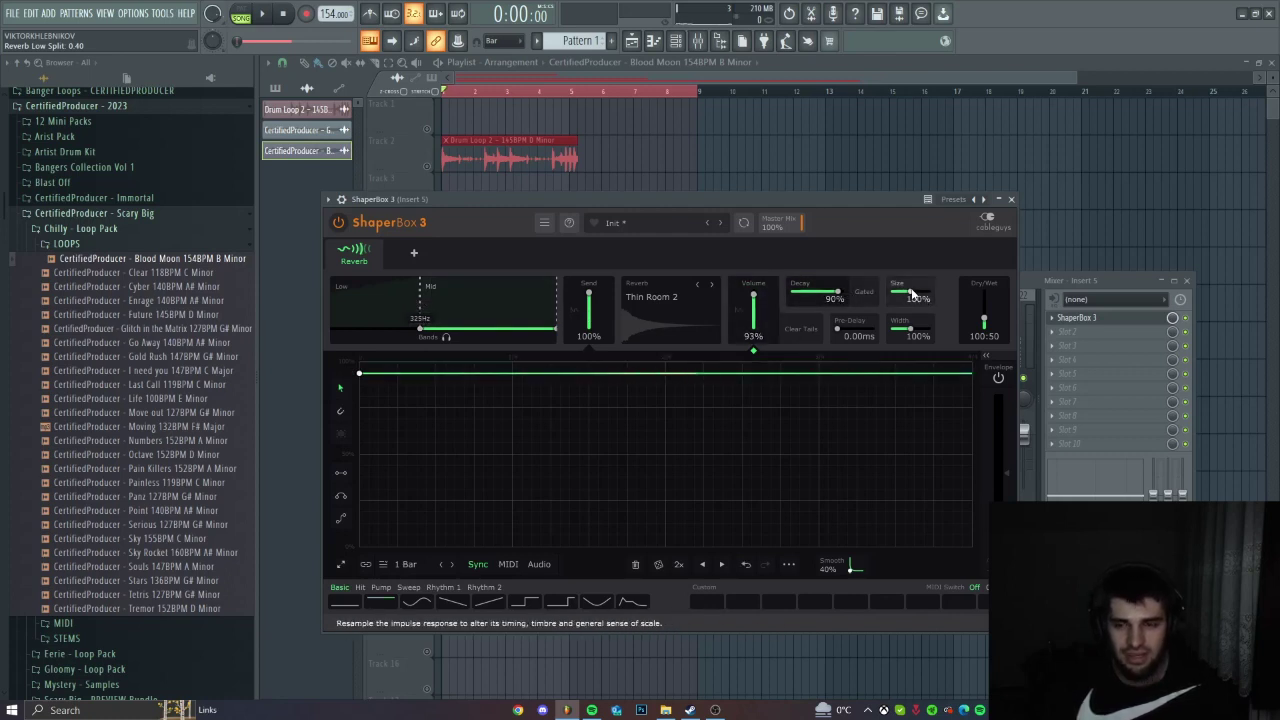
left_click_drag(985, 320, 985, 314)
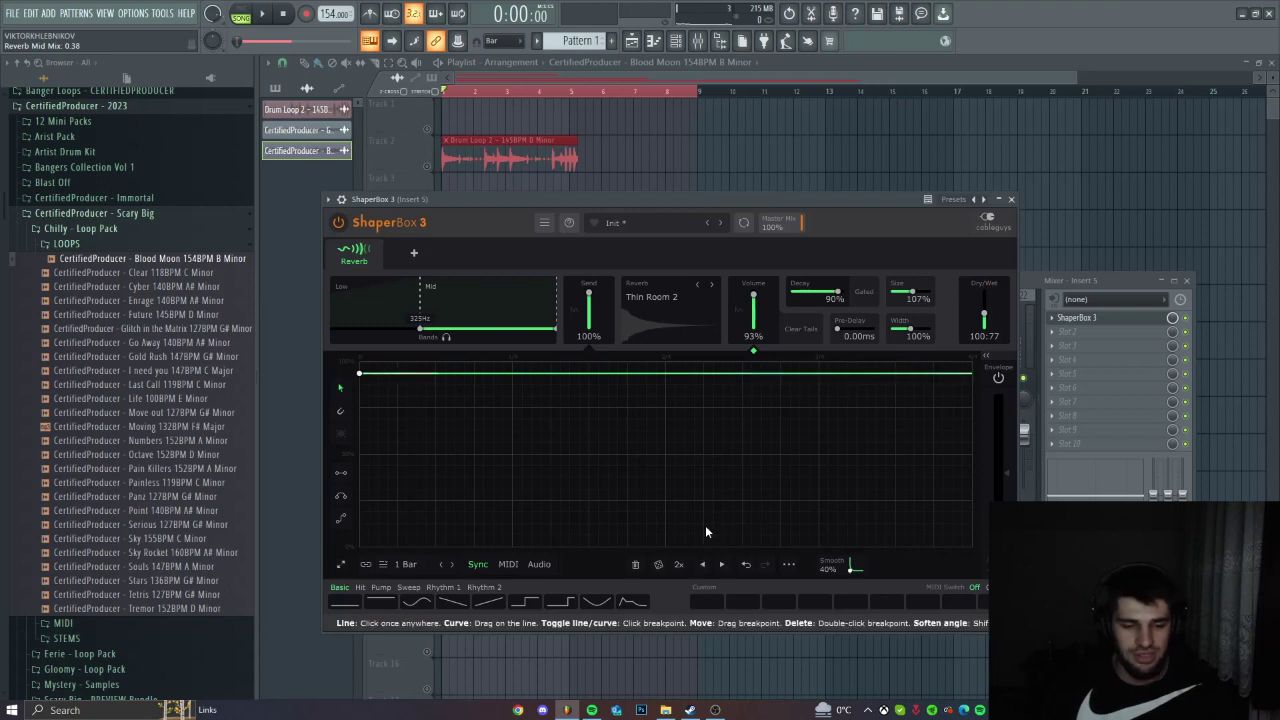
Apply the sine preset, then the U-curve preset to the reverb volume envelope while listening.
left_click(420, 601)
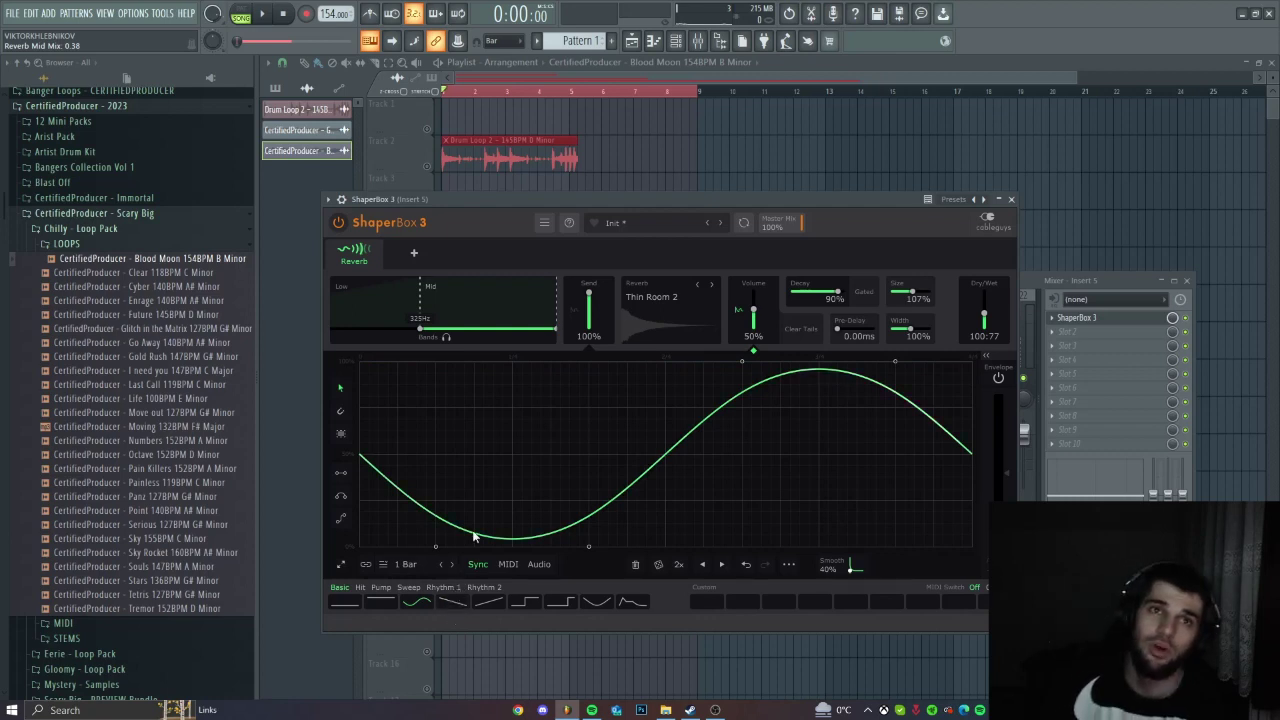
key("space")
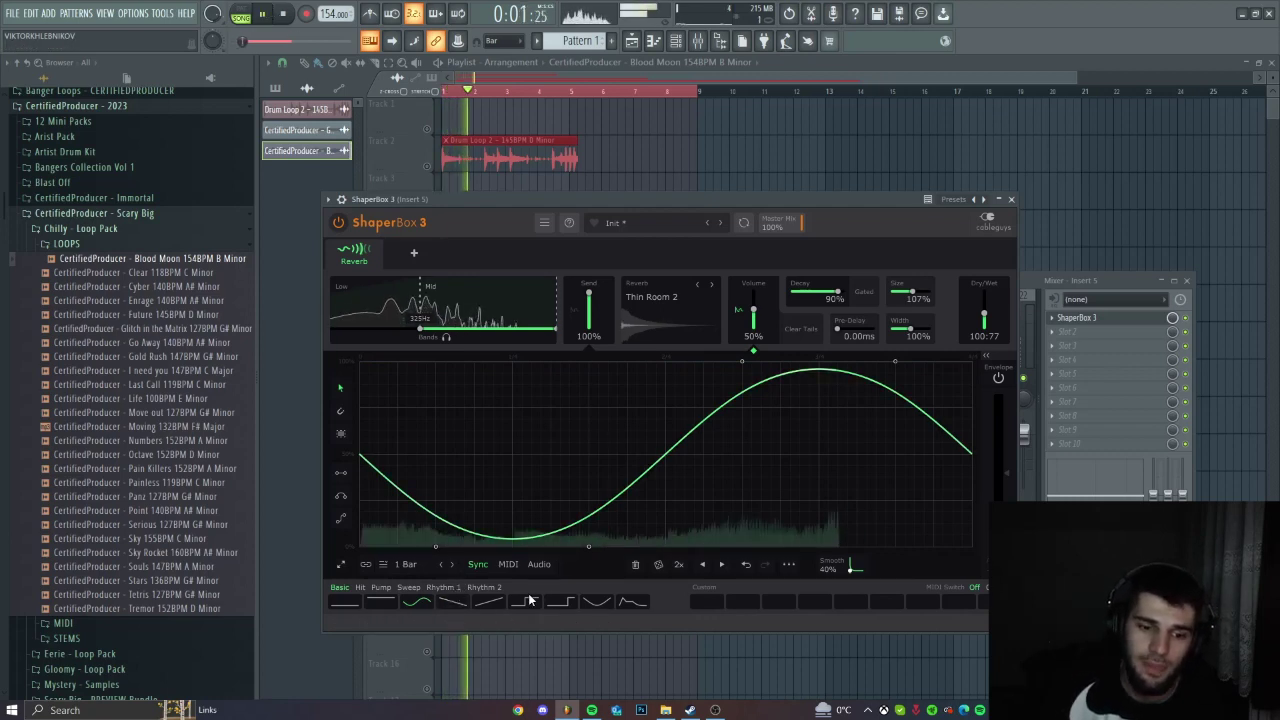
left_click(584, 600)
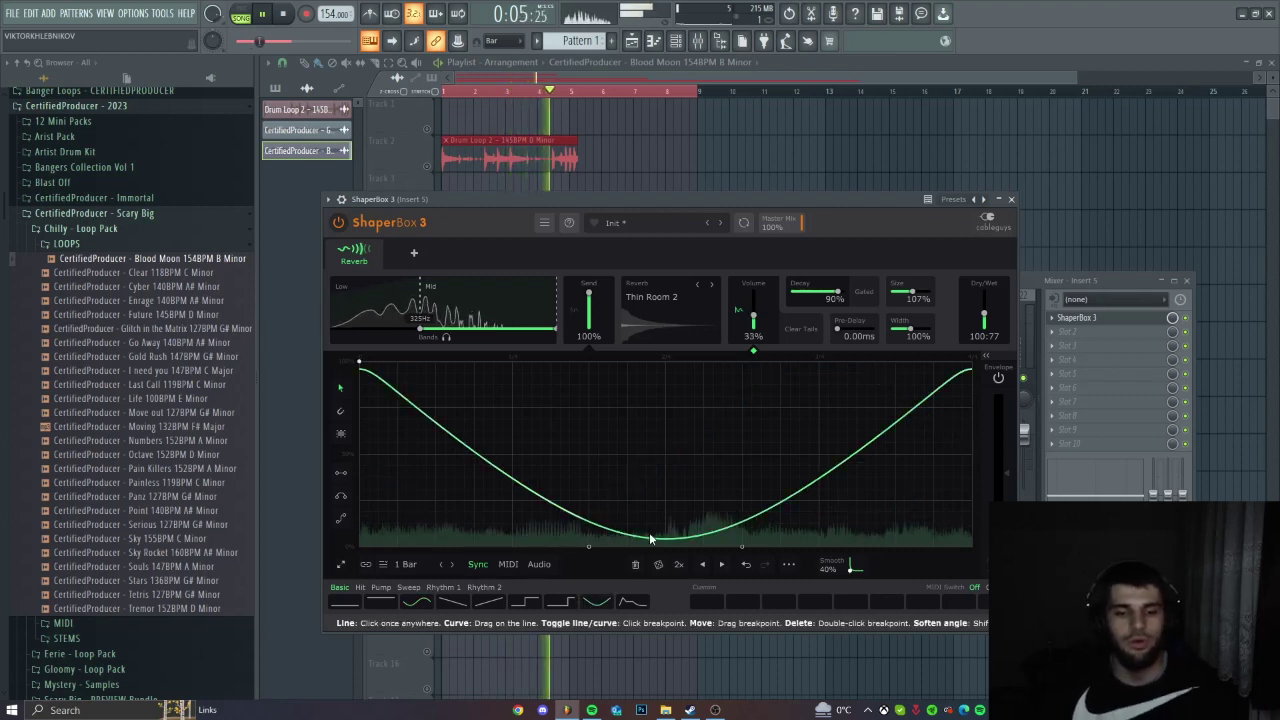
key("space")
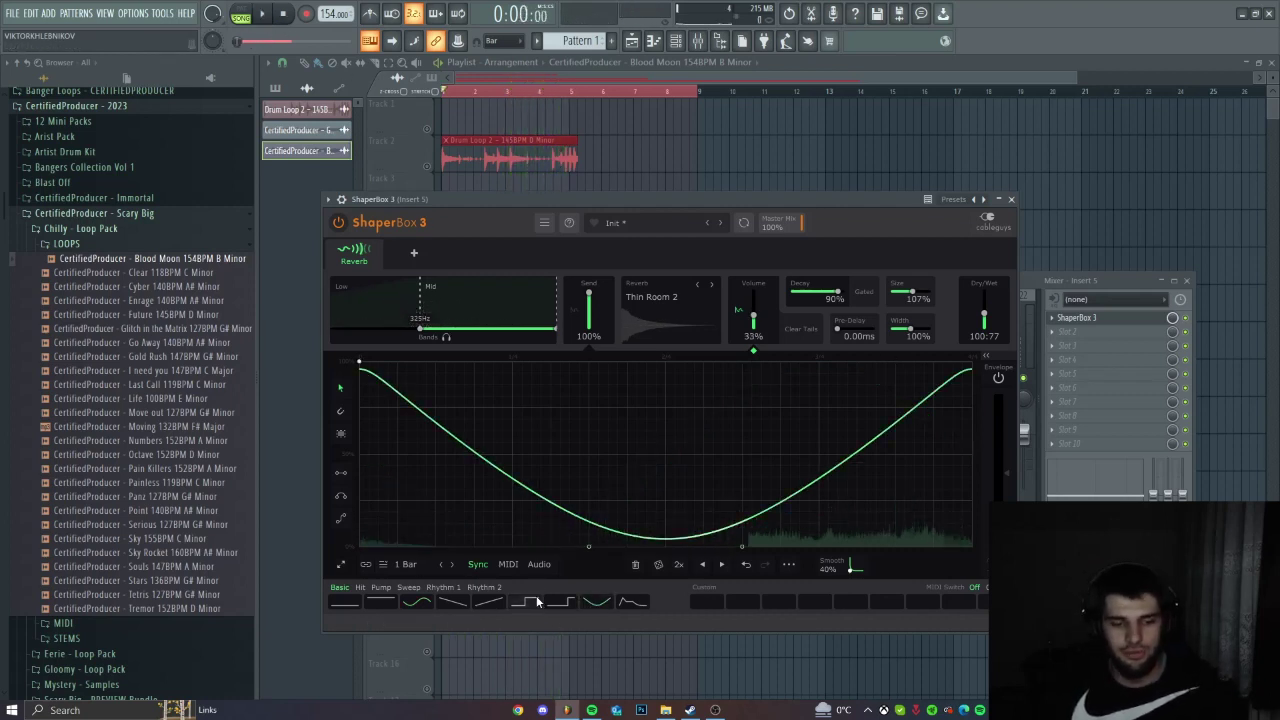
Browse the Rhythm 1 and Sweep shapes, then add a breakpoint bending the curve's end steeply upward.
left_click(443, 590)
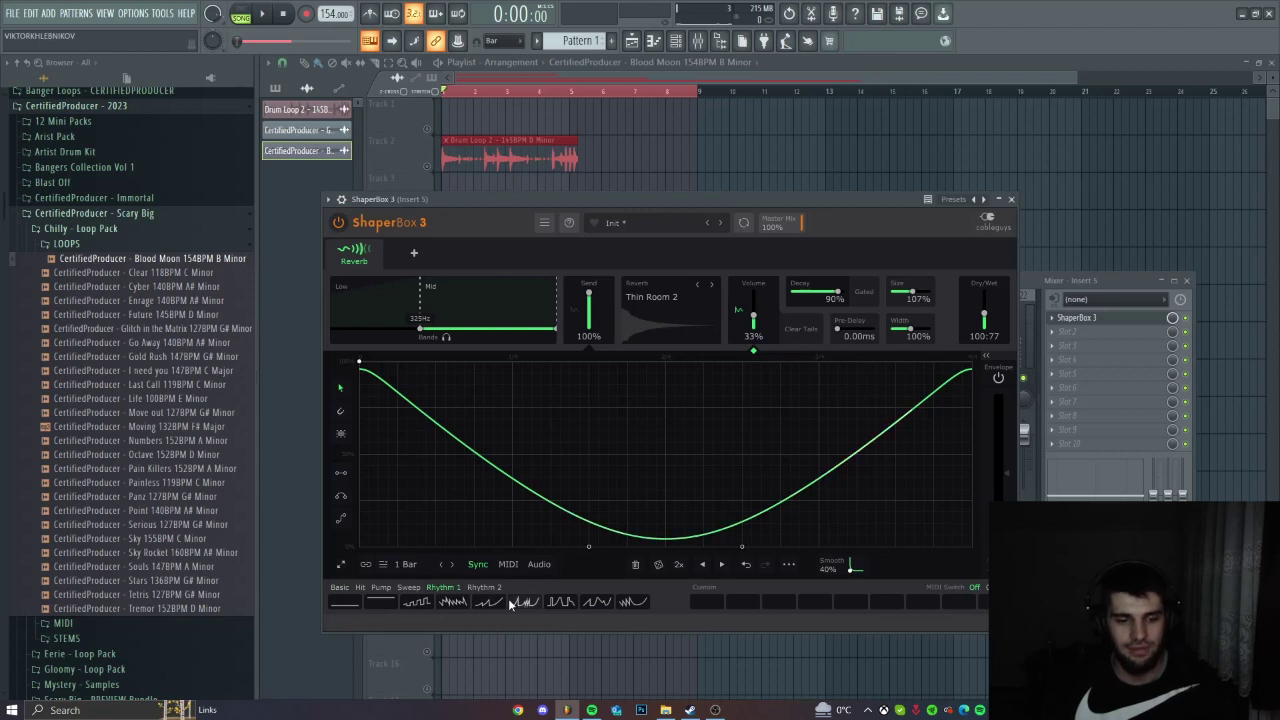
left_click(407, 588)
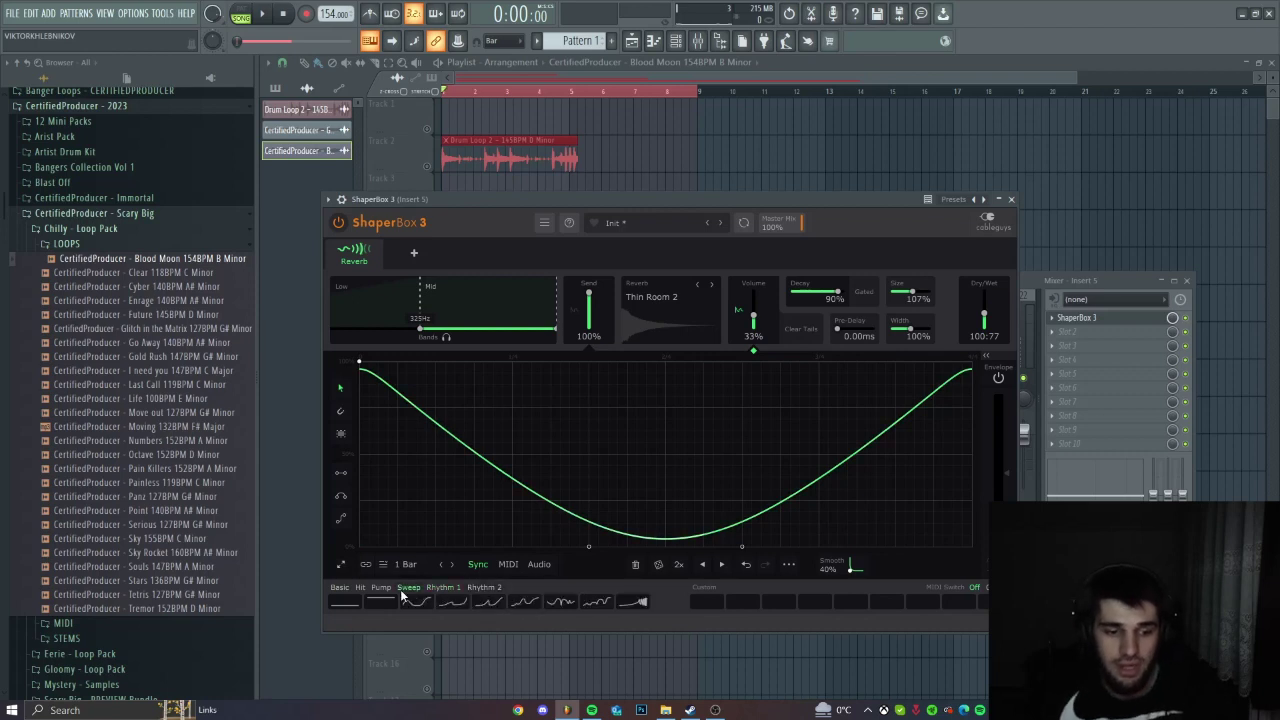
right_click(571, 497)
key("Escape")
left_click_drag(537, 491, 957, 426)
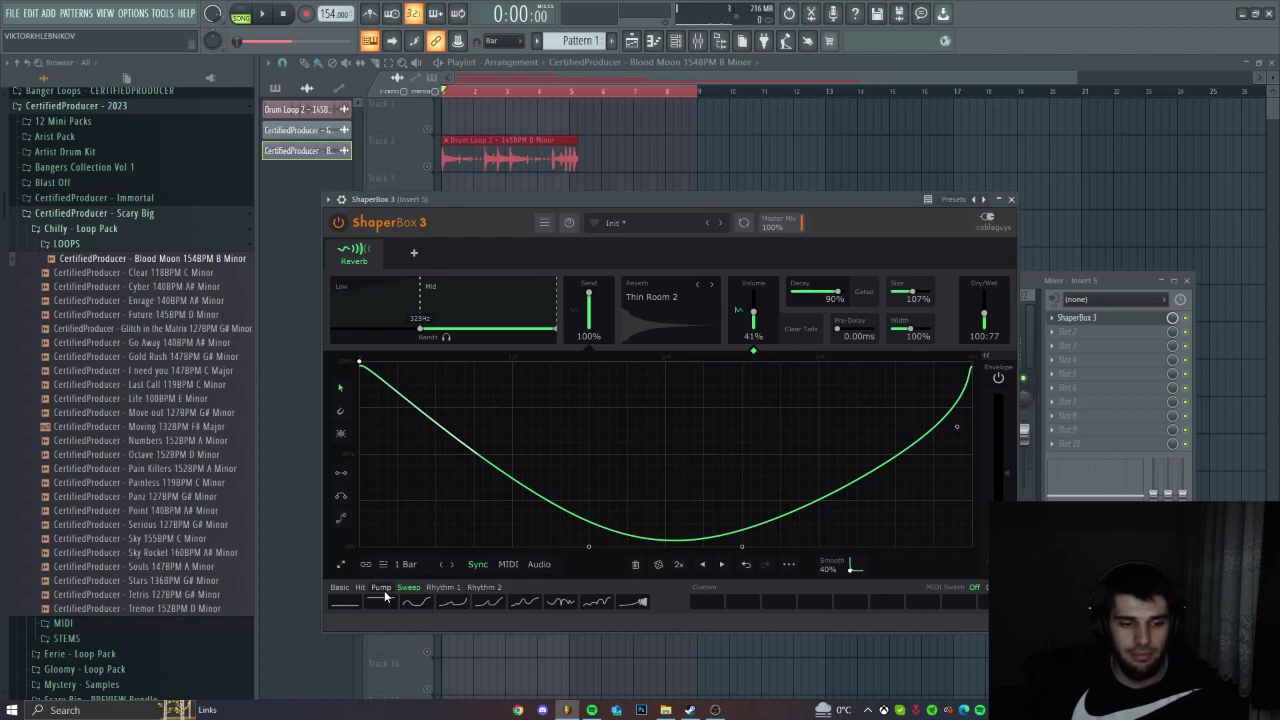
Glance at the Pump shapes, return to the Reverb envelope, and reopen Shapers & Tools.
left_click(382, 589)
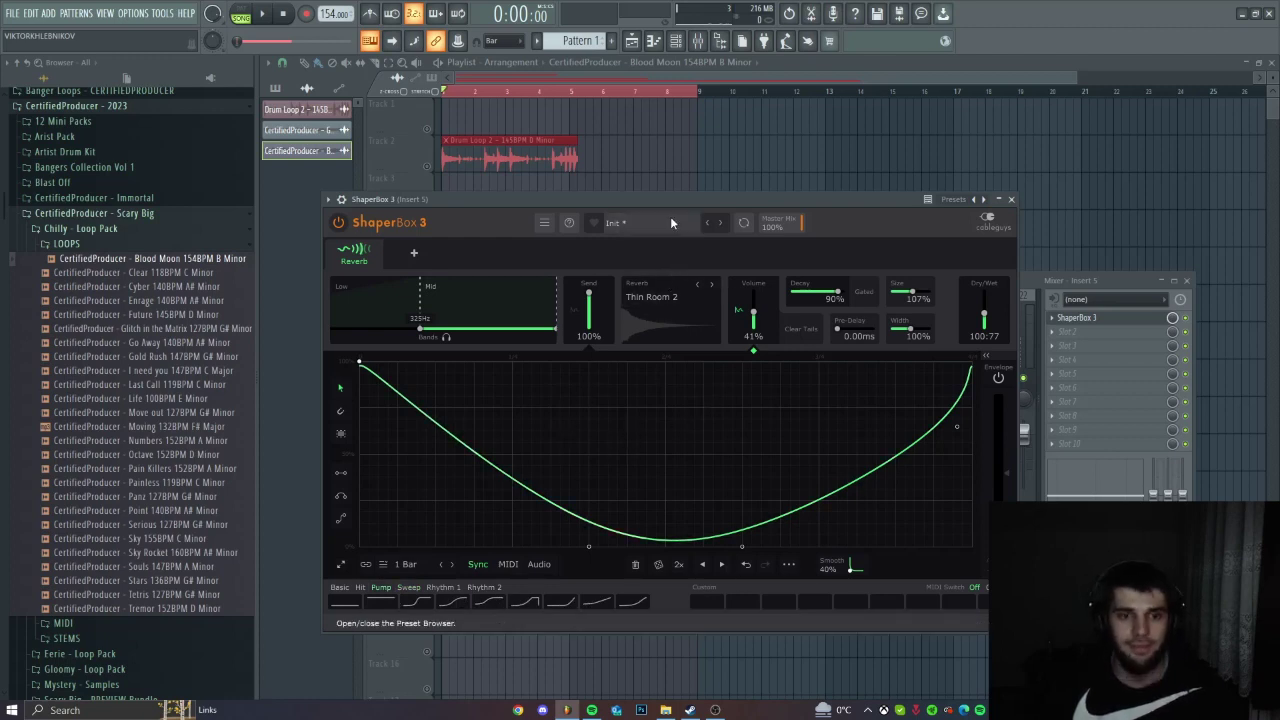
left_click(415, 255)
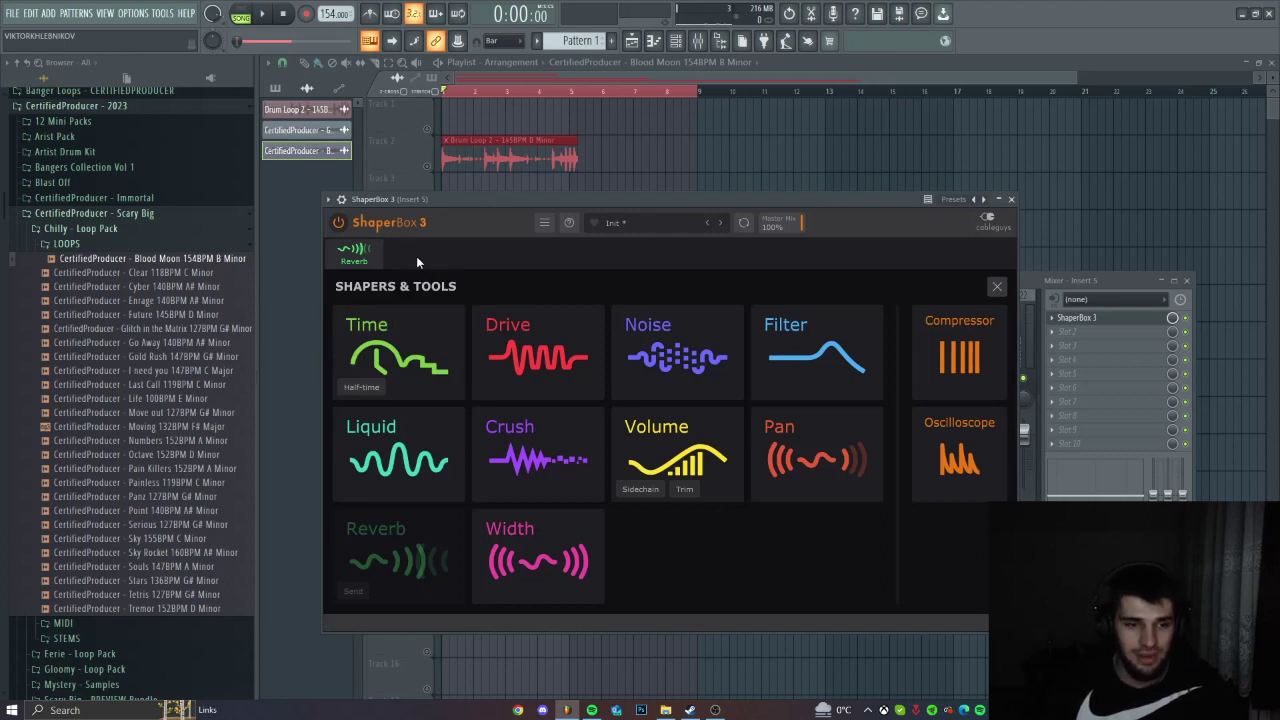
left_click(375, 567)
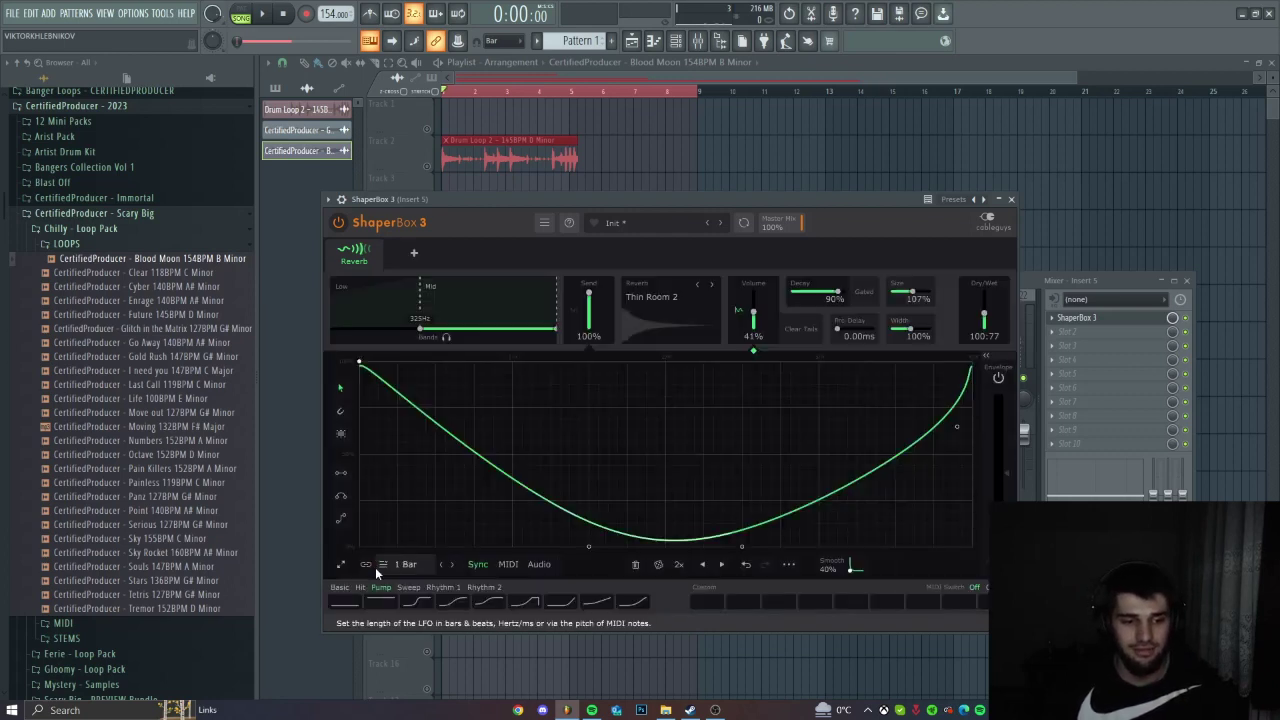
left_click(413, 257)
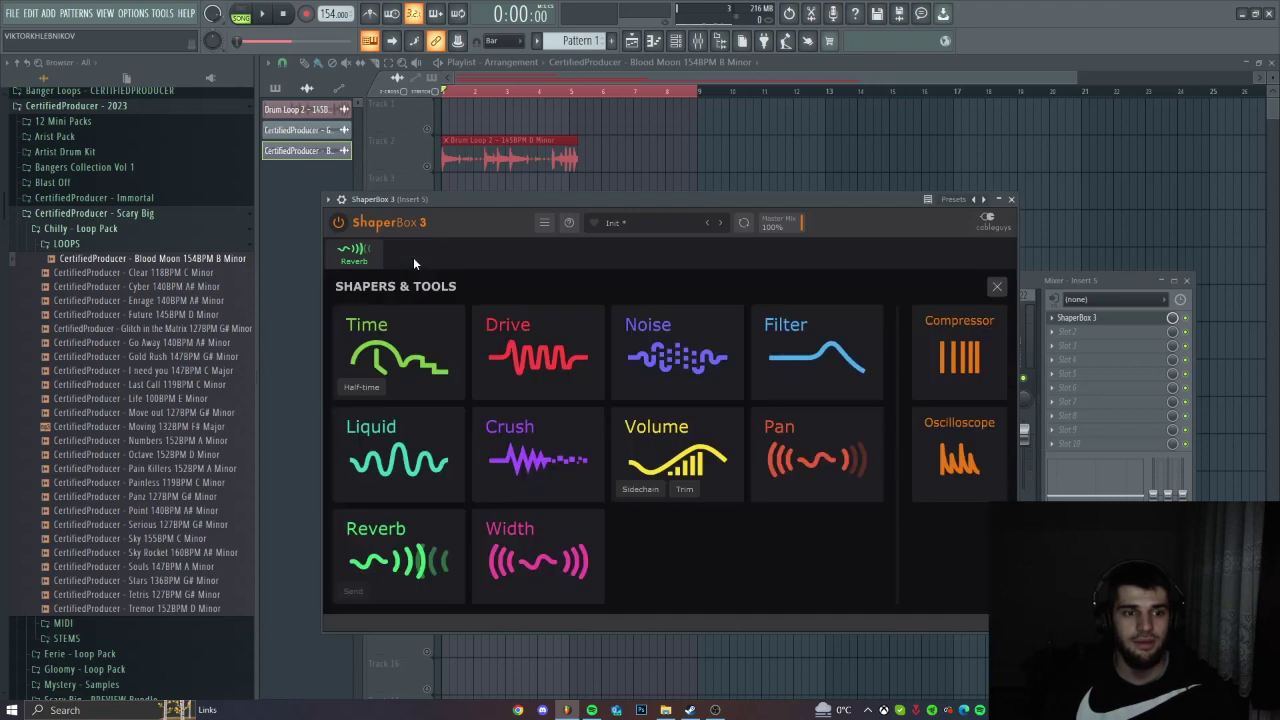
Add a Filter shaper and audition the Clean LP 12dB and Clean Notch 24dB types.
left_click(803, 348)
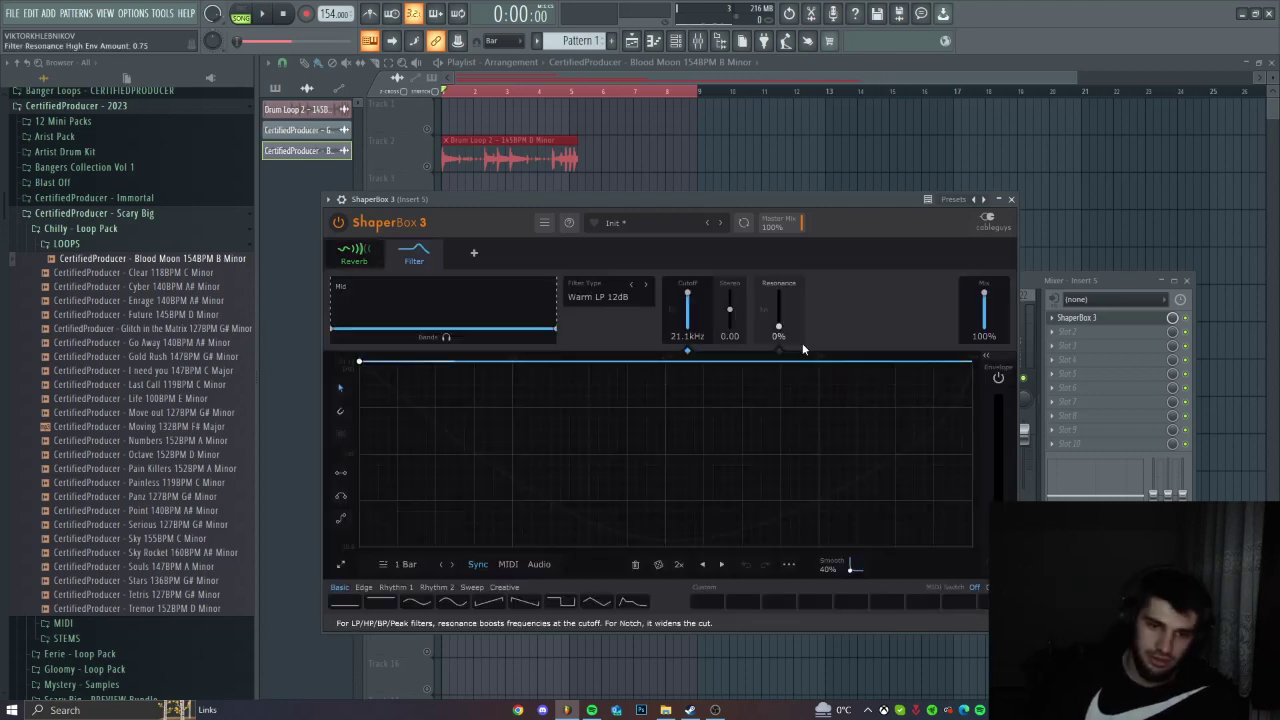
key("space")
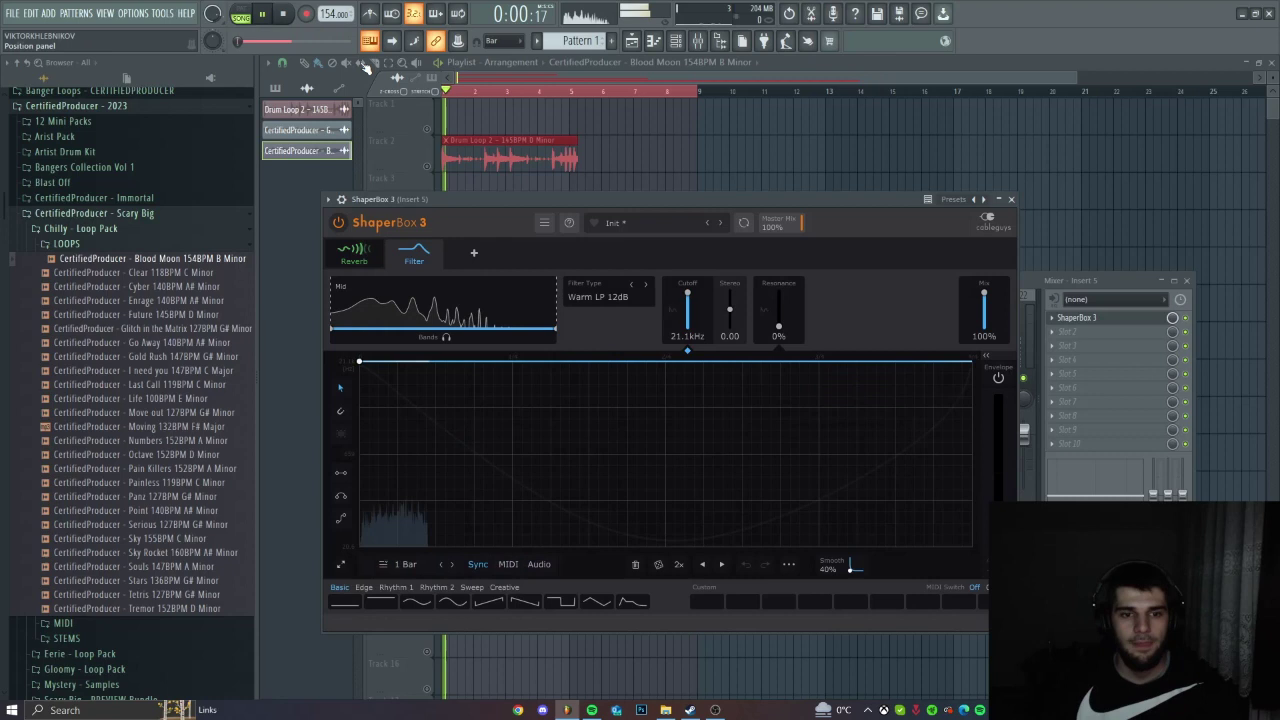
left_click(598, 297)
left_click(612, 344)
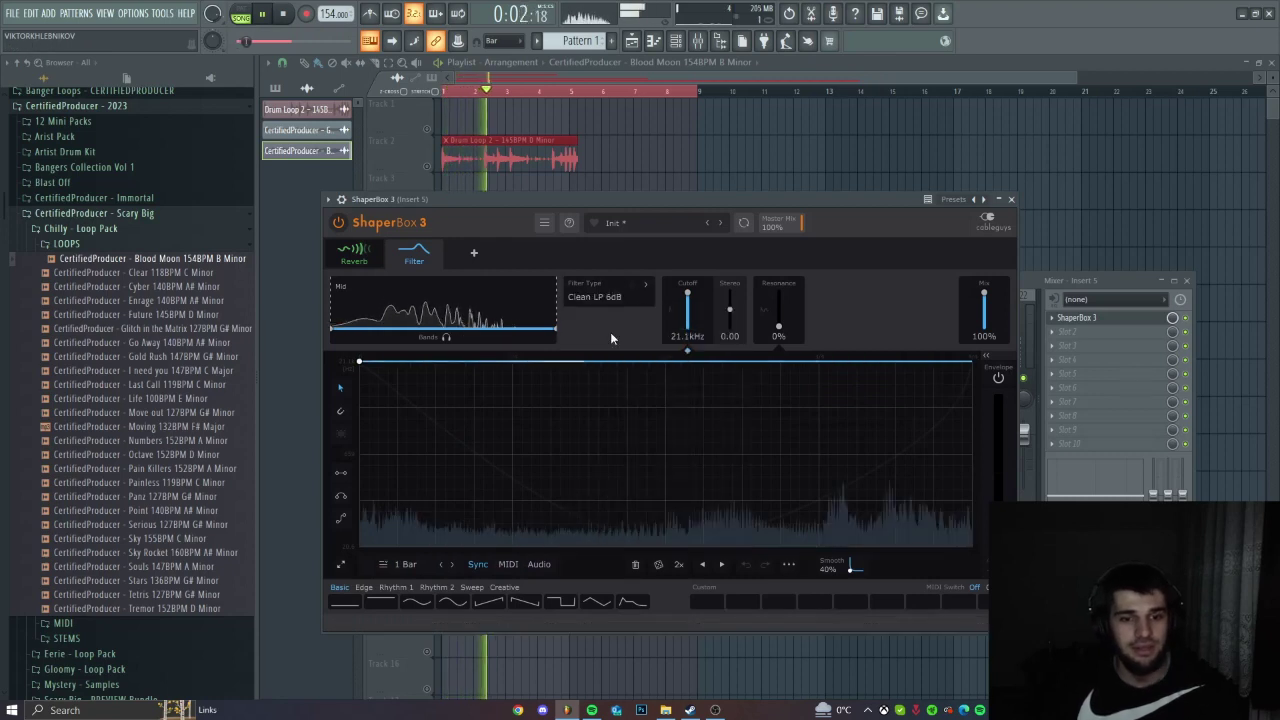
left_click(616, 297)
left_click(697, 357)
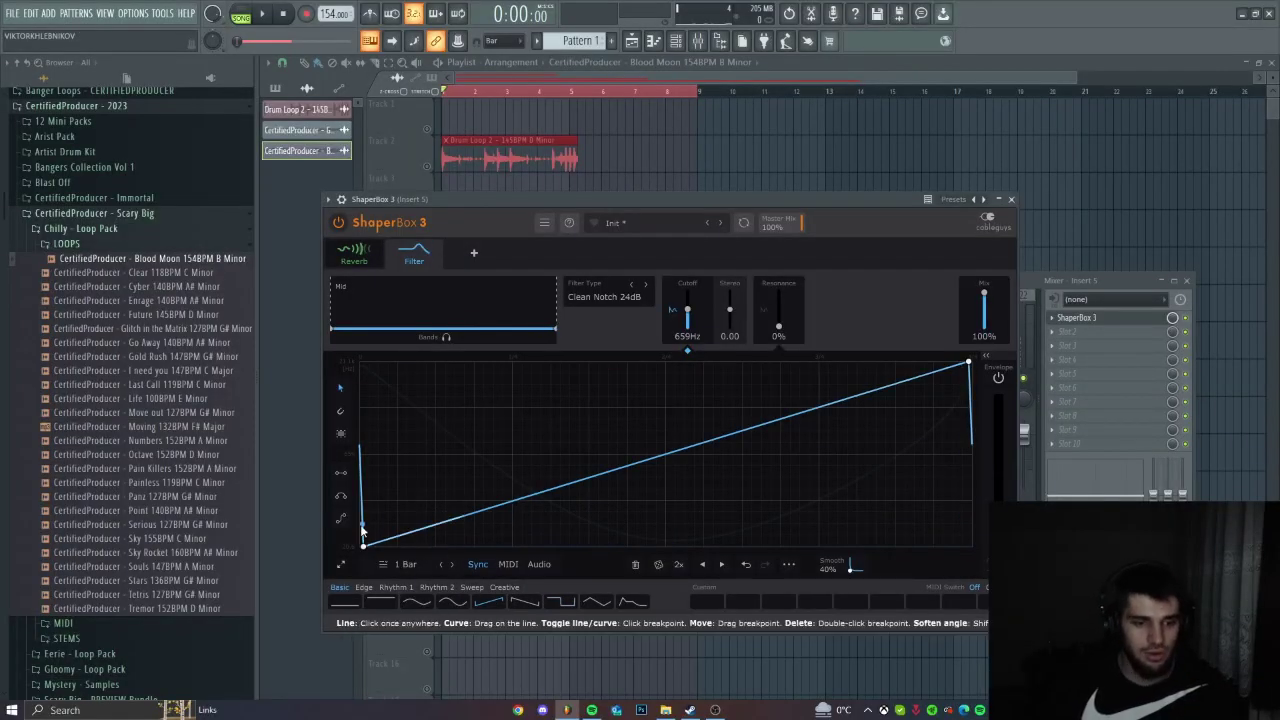
Flatten the filter envelope at full cutoff and widen the stereo offset.
left_click_drag(363, 546, 359, 367)
key("space")
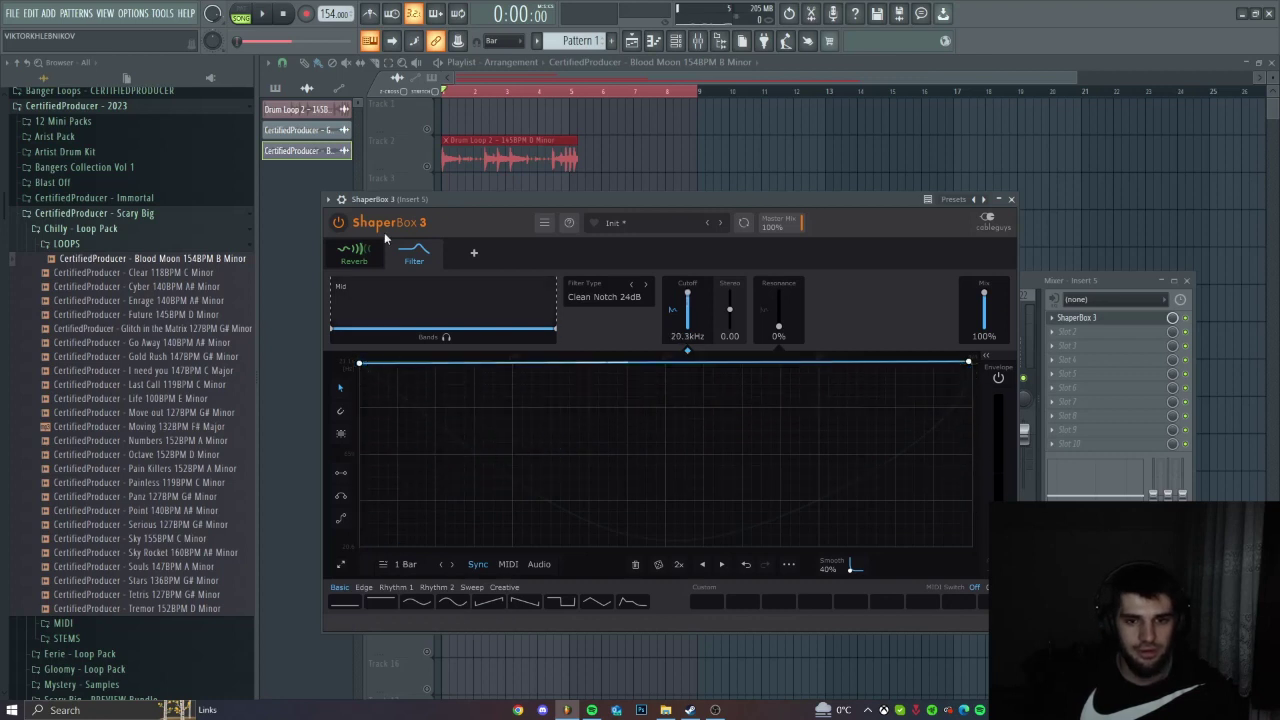
left_click_drag(729, 309, 779, 314)
Set the filter type to Clean BP 12dB and bend the envelope into an upward arch.
left_click(630, 298)
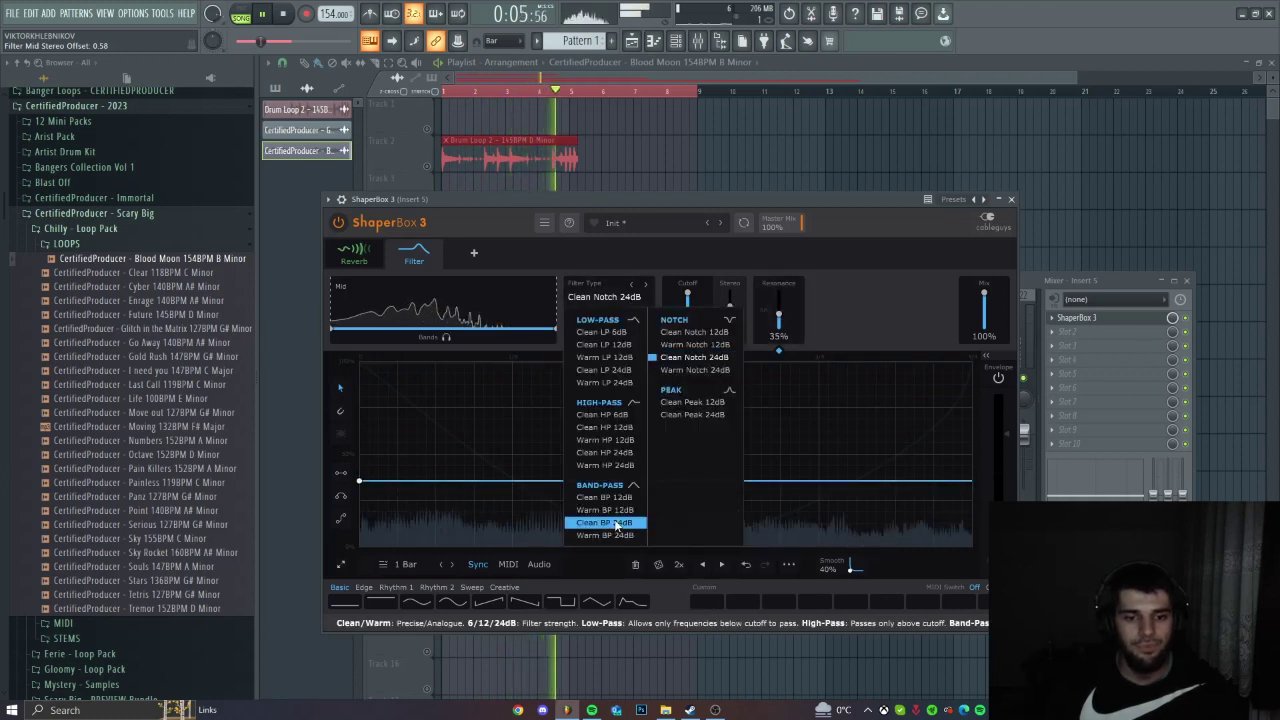
left_click(604, 510)
left_click(630, 285)
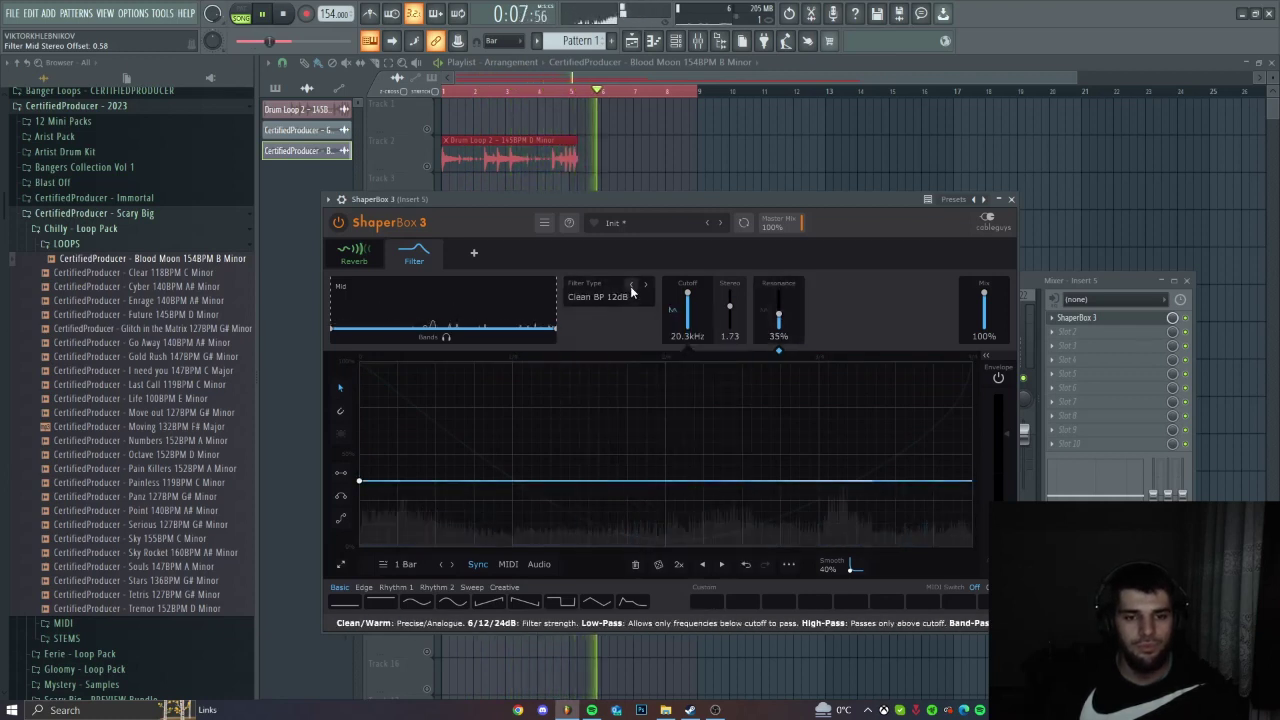
key("space")
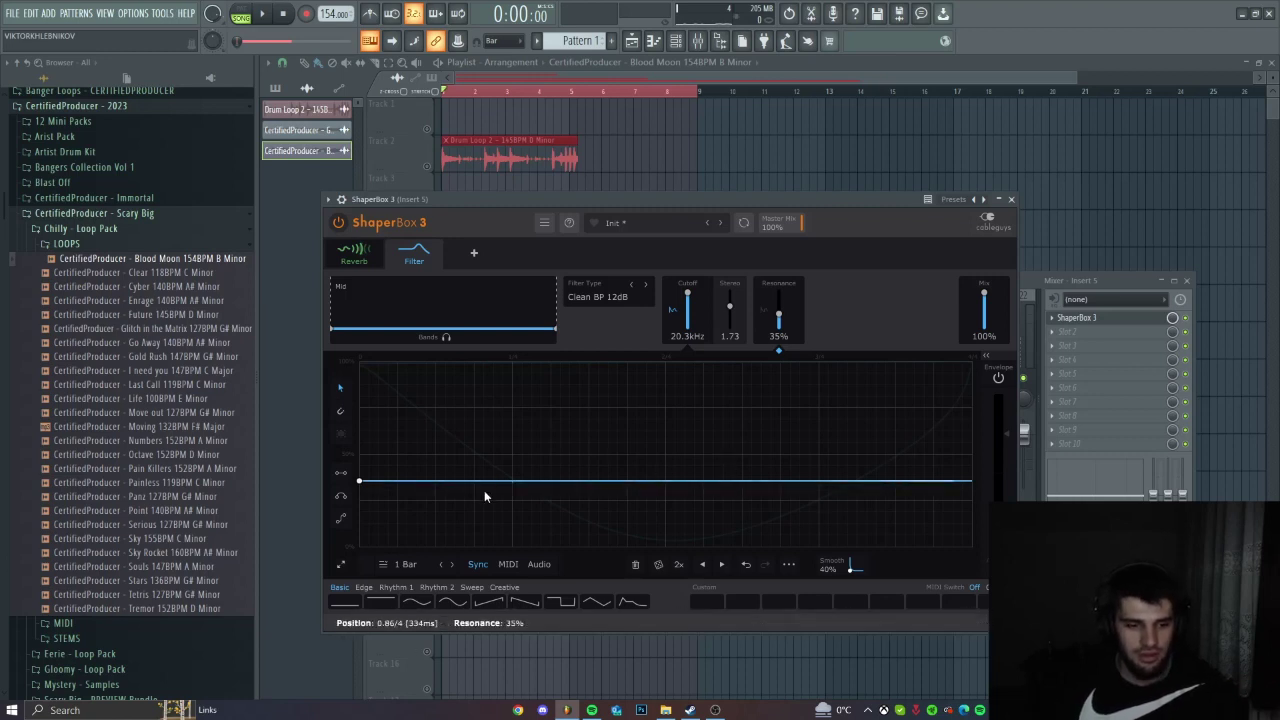
left_click_drag(482, 475, 486, 447)
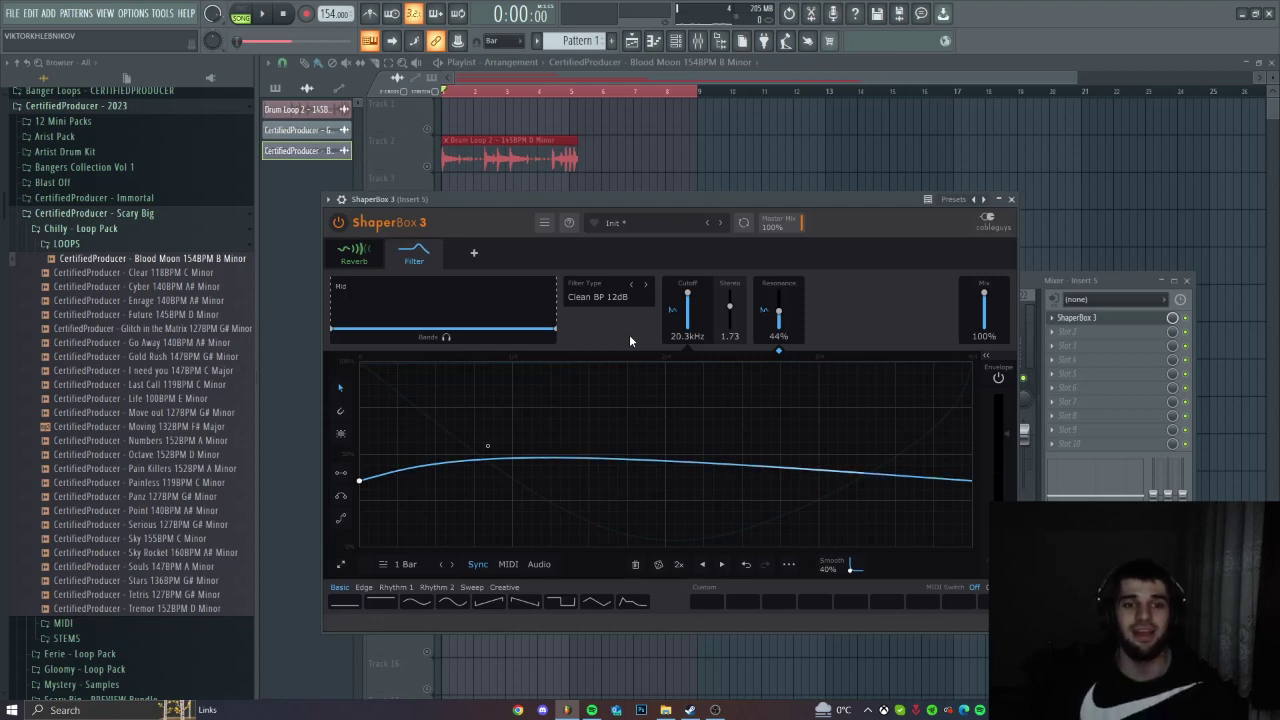
Add a Noise shaper using Vinyl A-Side noise and arch its volume envelope.
left_click(474, 252)
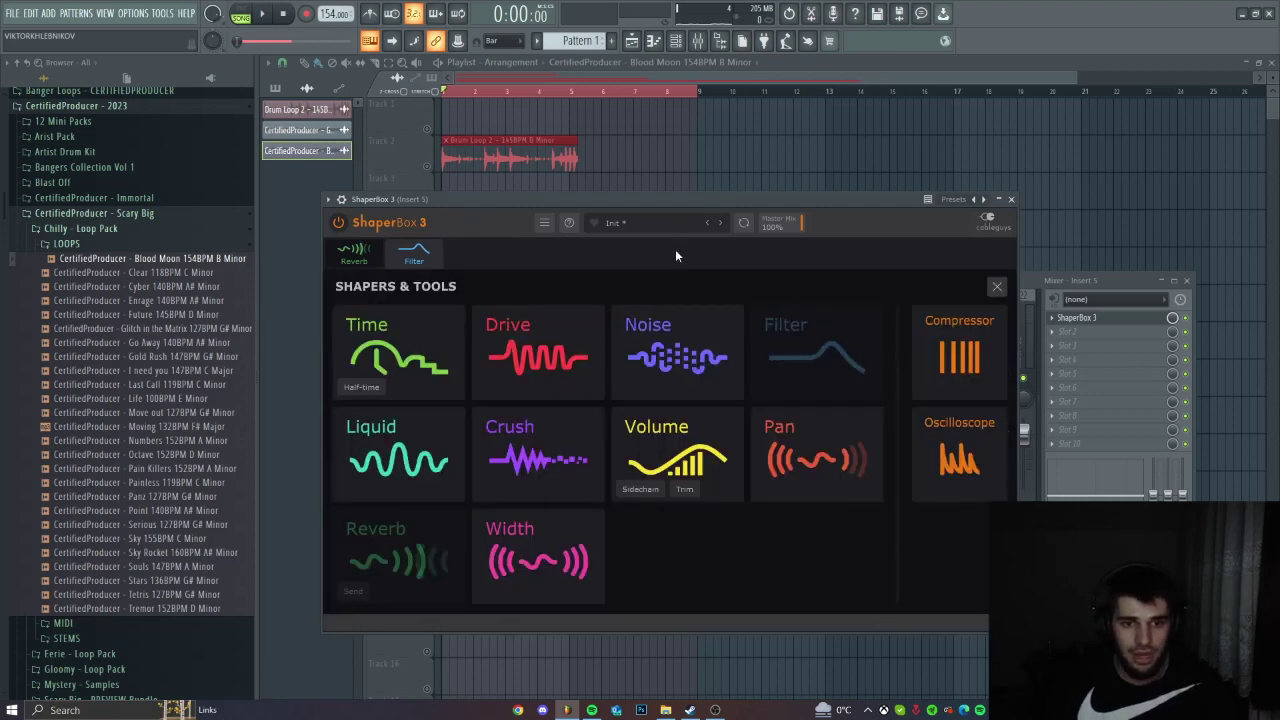
left_click(701, 358)
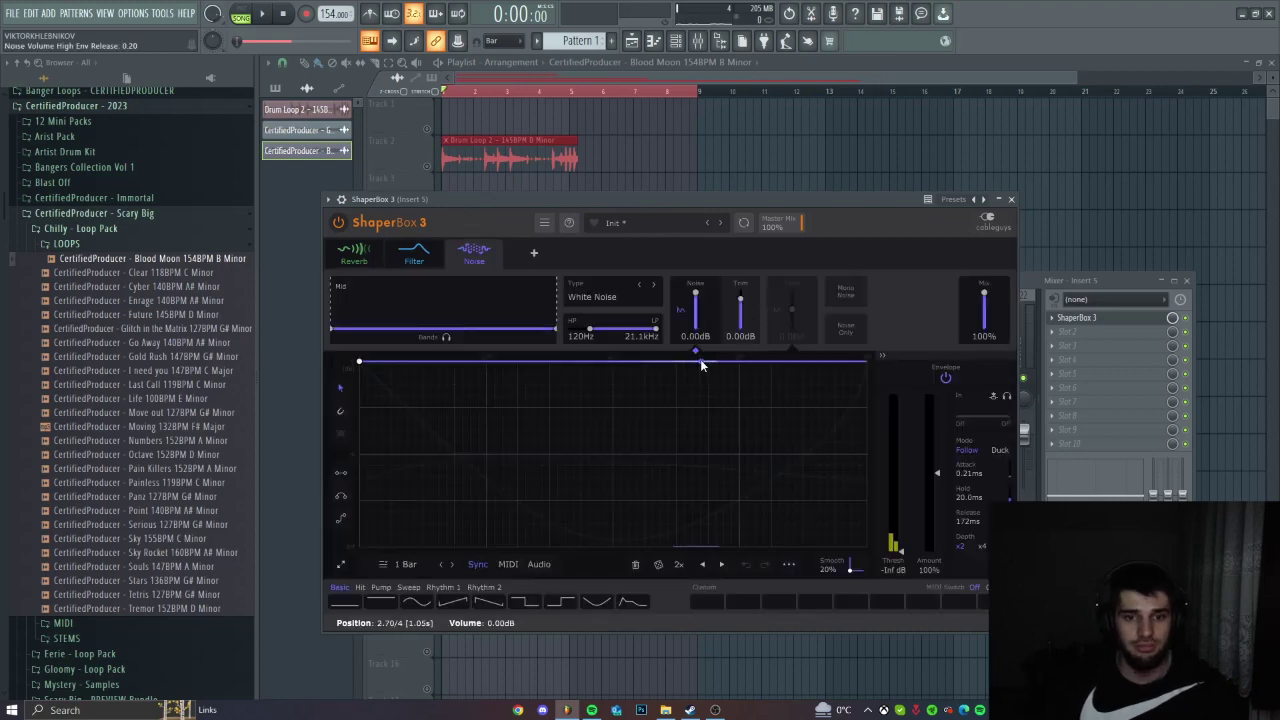
left_click(619, 305)
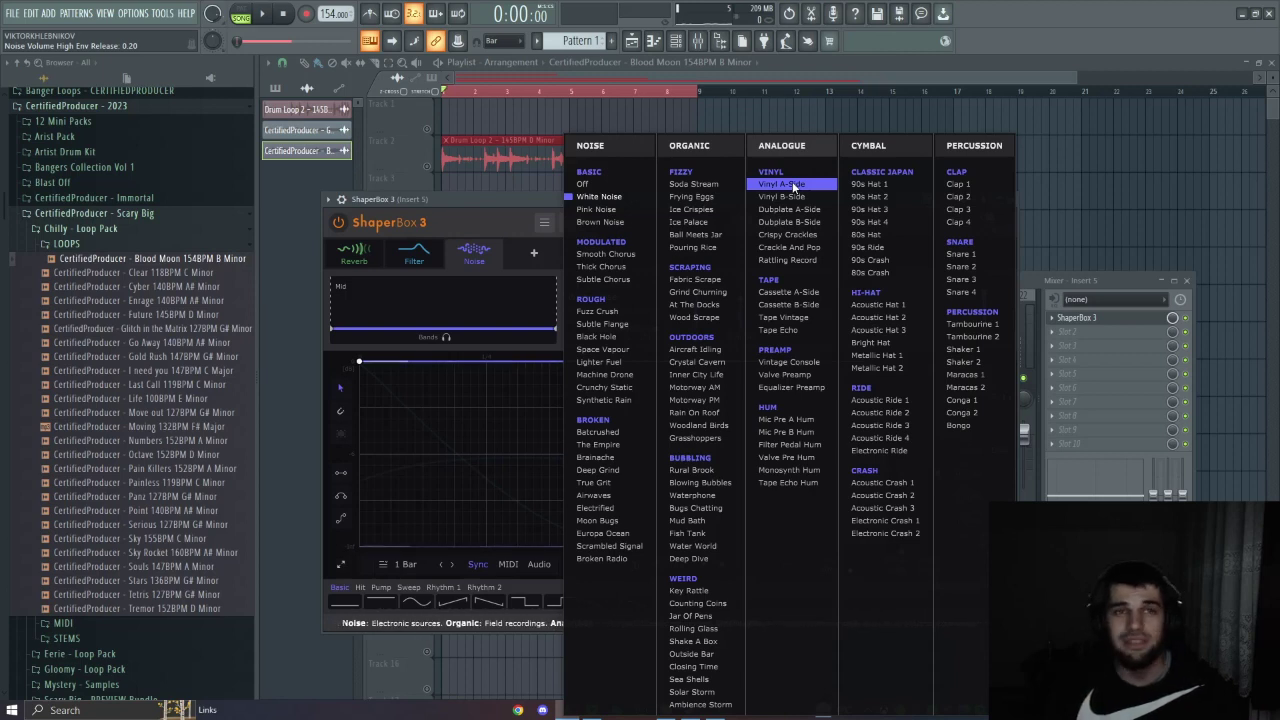
left_click(785, 185)
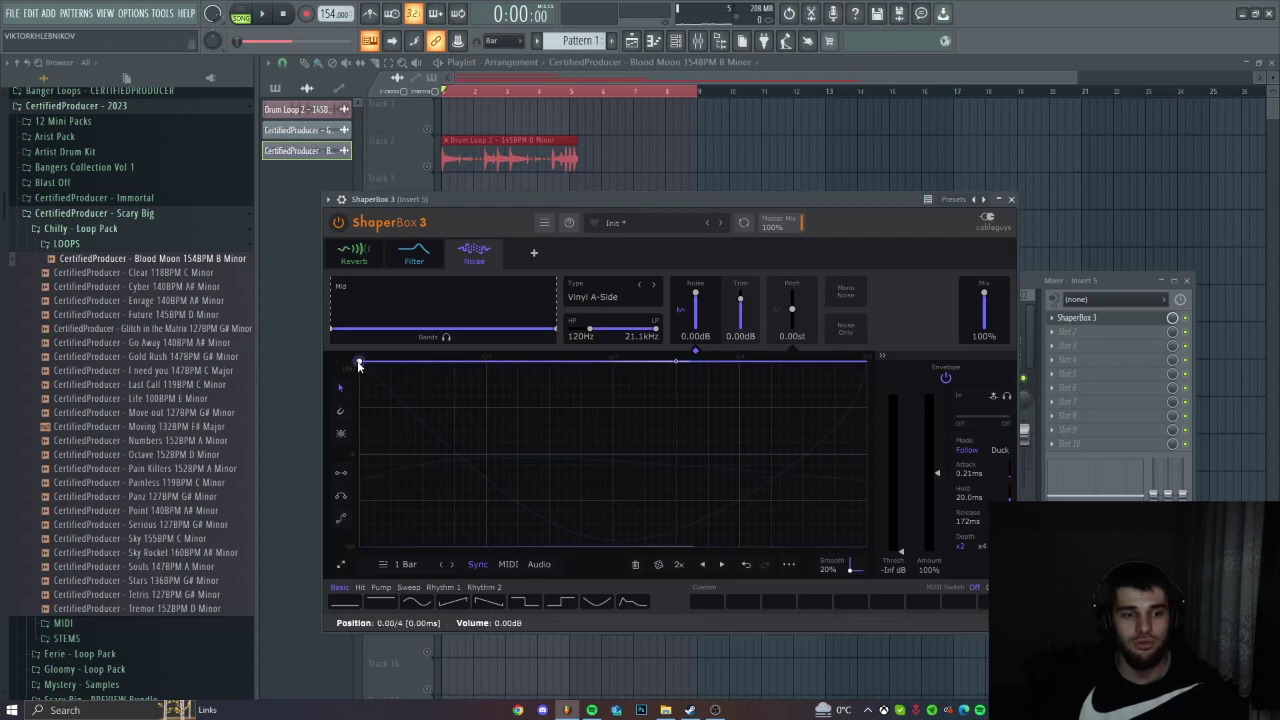
left_click_drag(359, 361, 359, 436)
key("space")
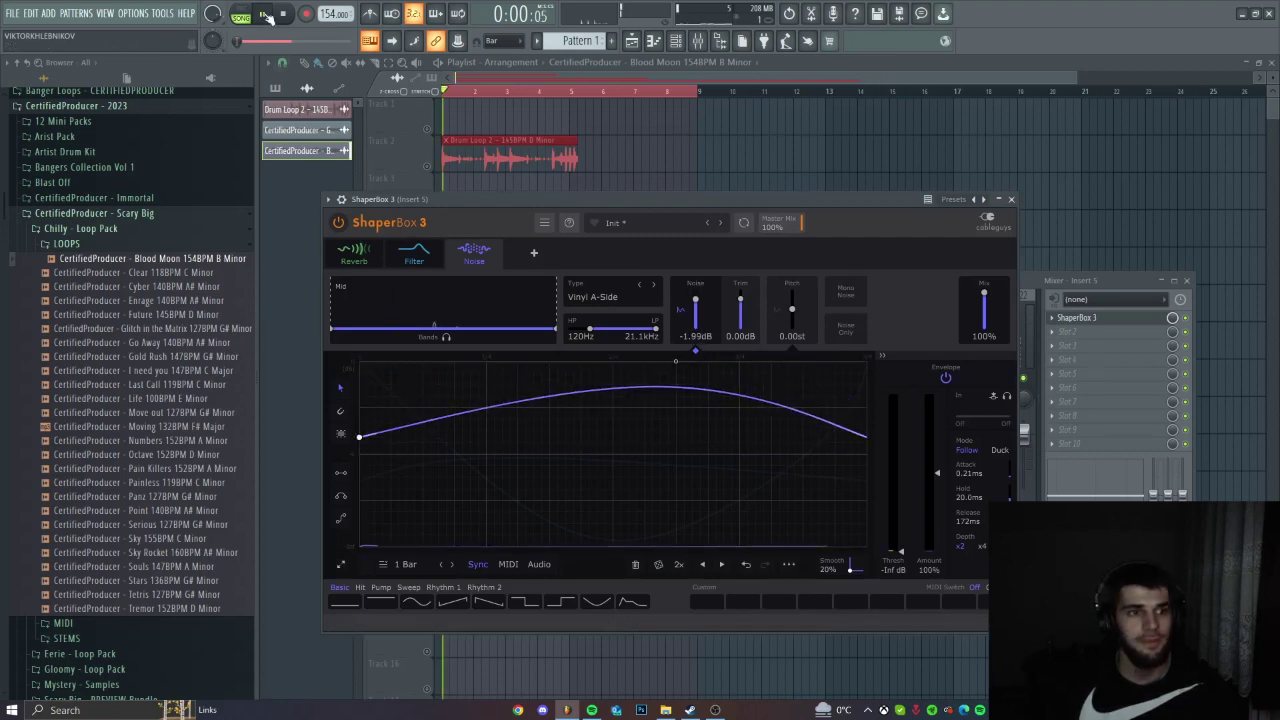
Bypass the Filter shaper and reshape the Noise curve with a later, sharper, lower peak.
left_click(453, 248)
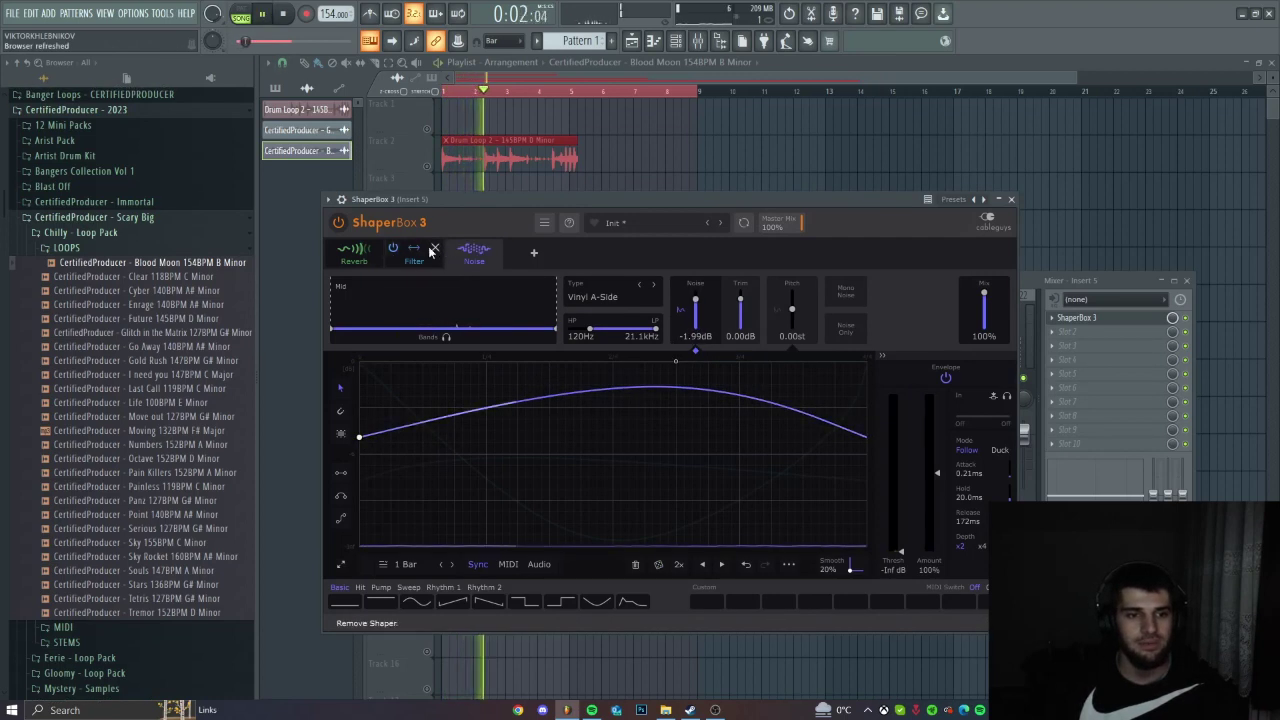
left_click(474, 252)
left_click_drag(662, 389, 705, 387)
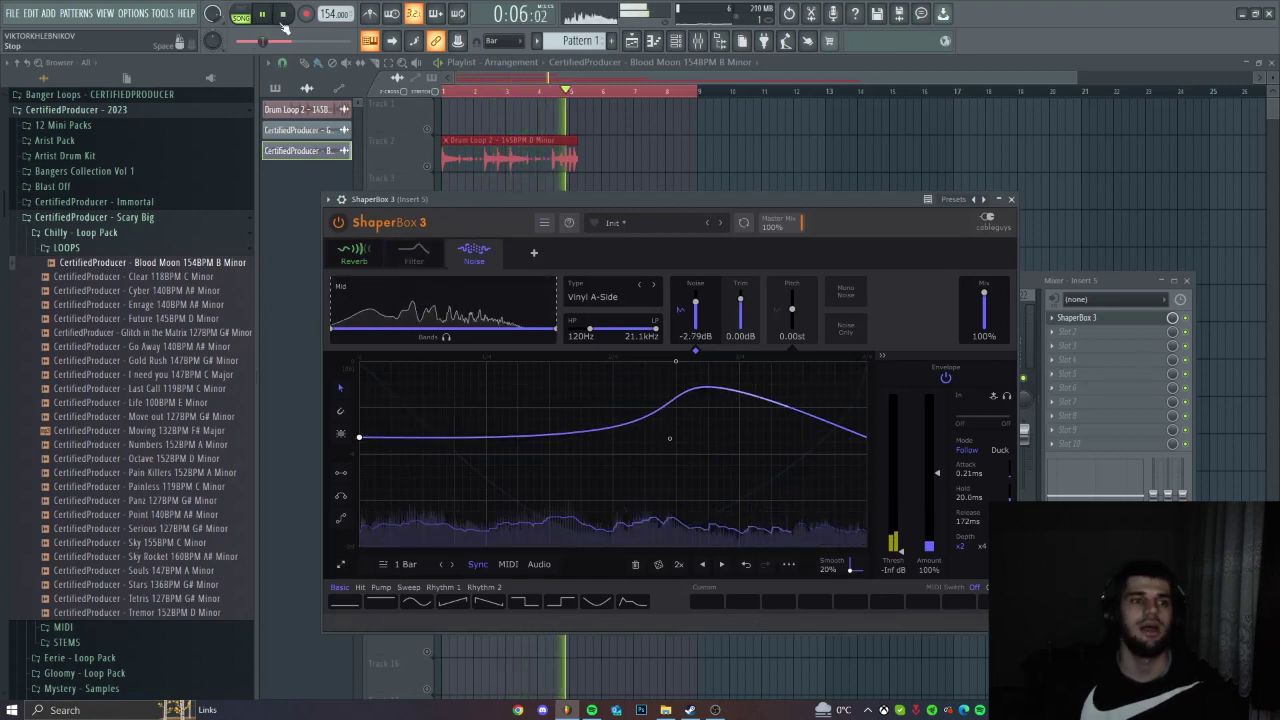
key("space")
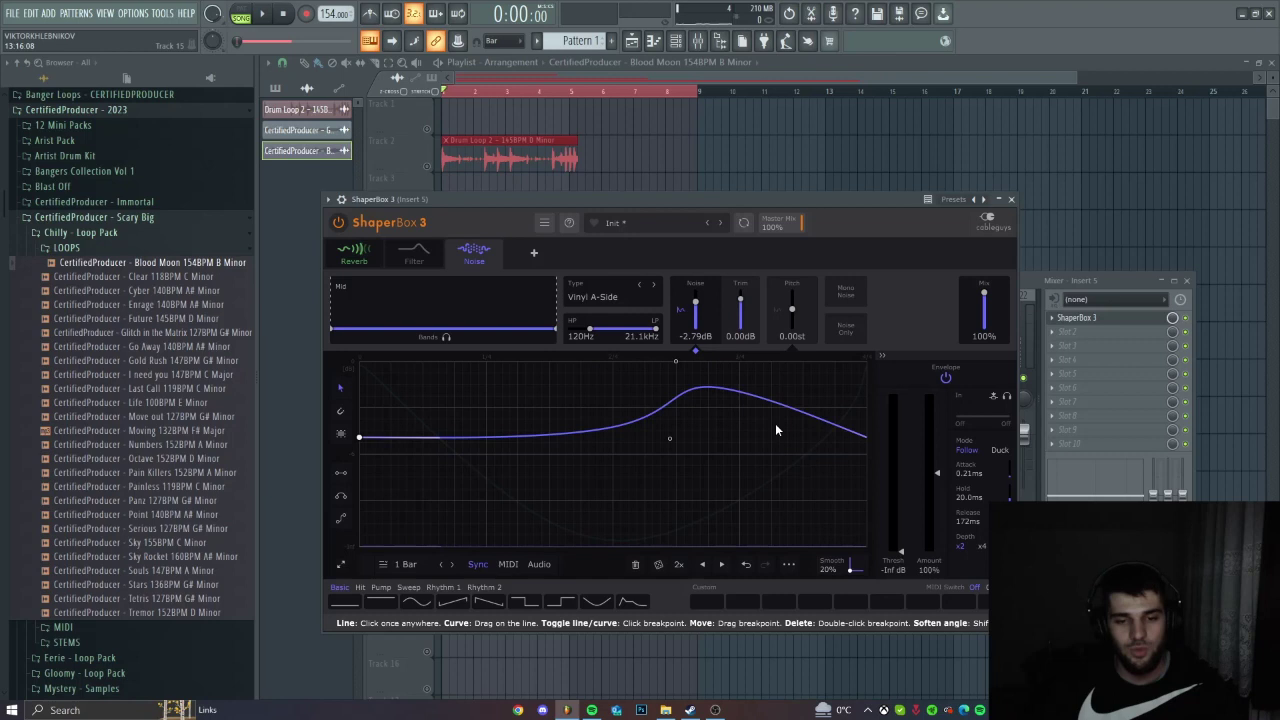
left_click_drag(709, 390, 686, 385)
left_click_drag(786, 418, 775, 510)
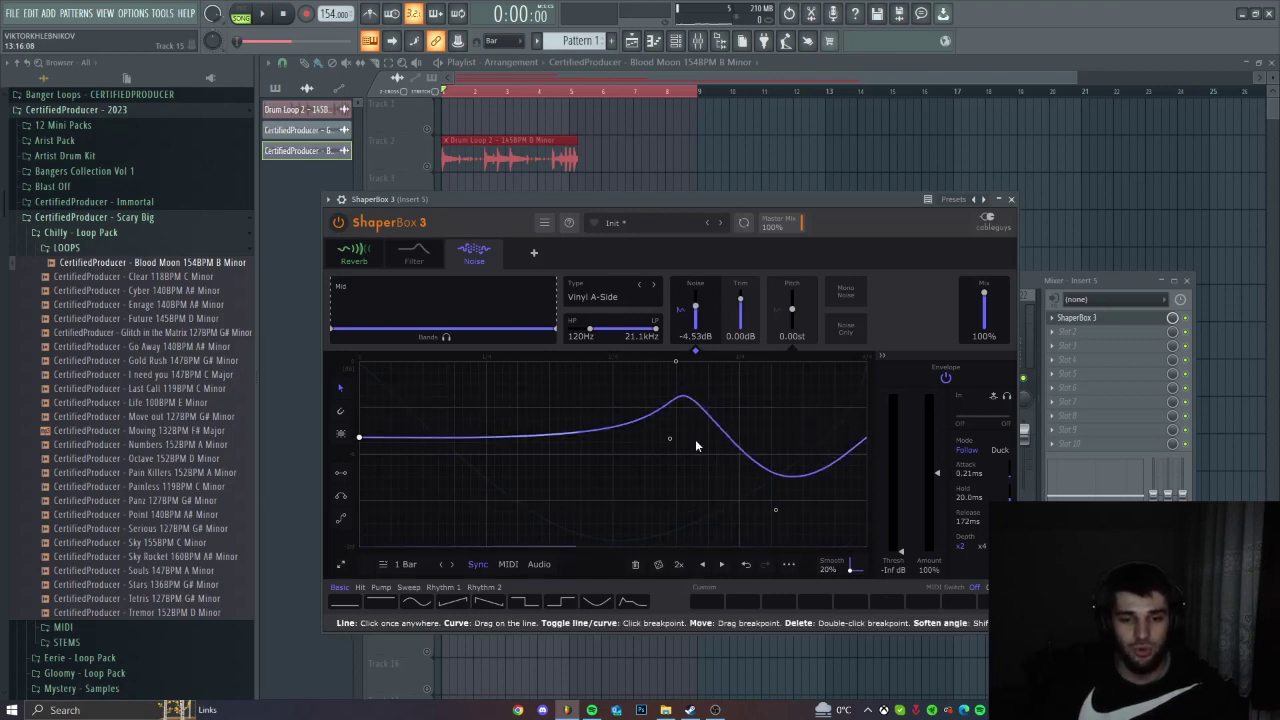
left_click_drag(669, 438, 669, 487)
mouse_move(684, 398)
left_mouse_down()
mouse_move(680, 366)
mouse_move(698, 411)
left_mouse_up()
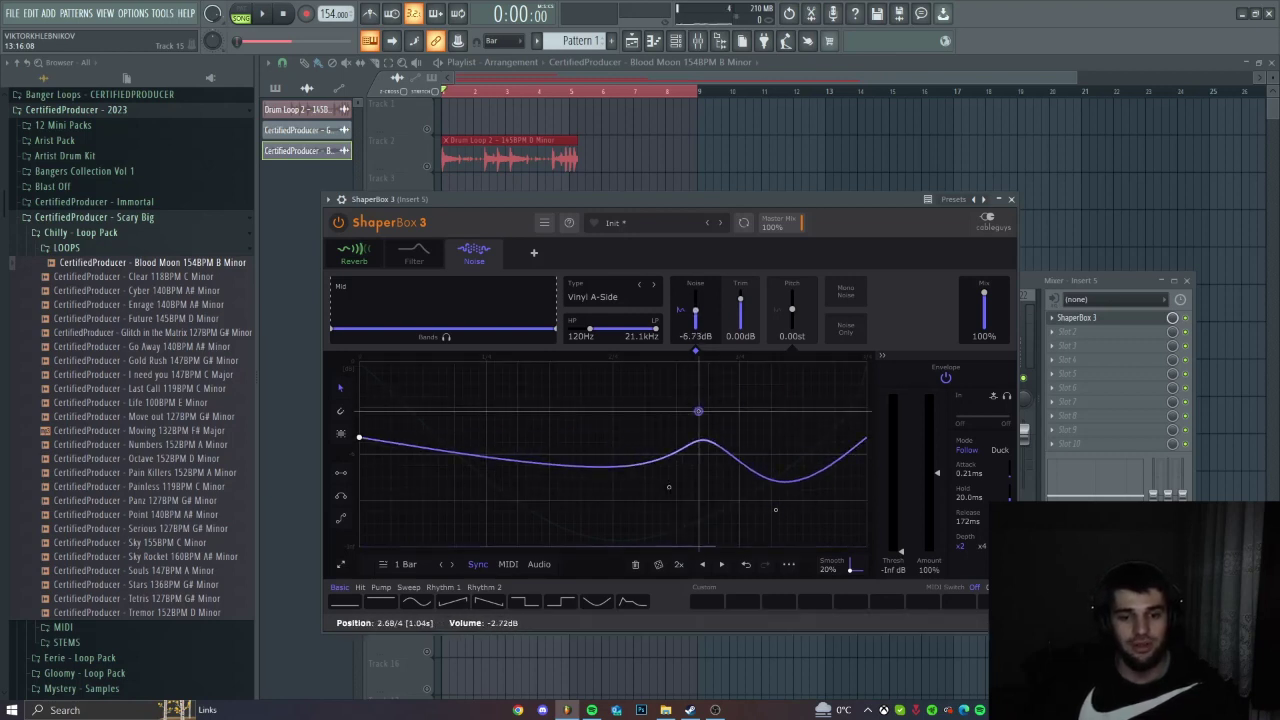
Audition the loop, then set noise level to -7.26dB and pitch to -4.56st.
left_click(262, 14)
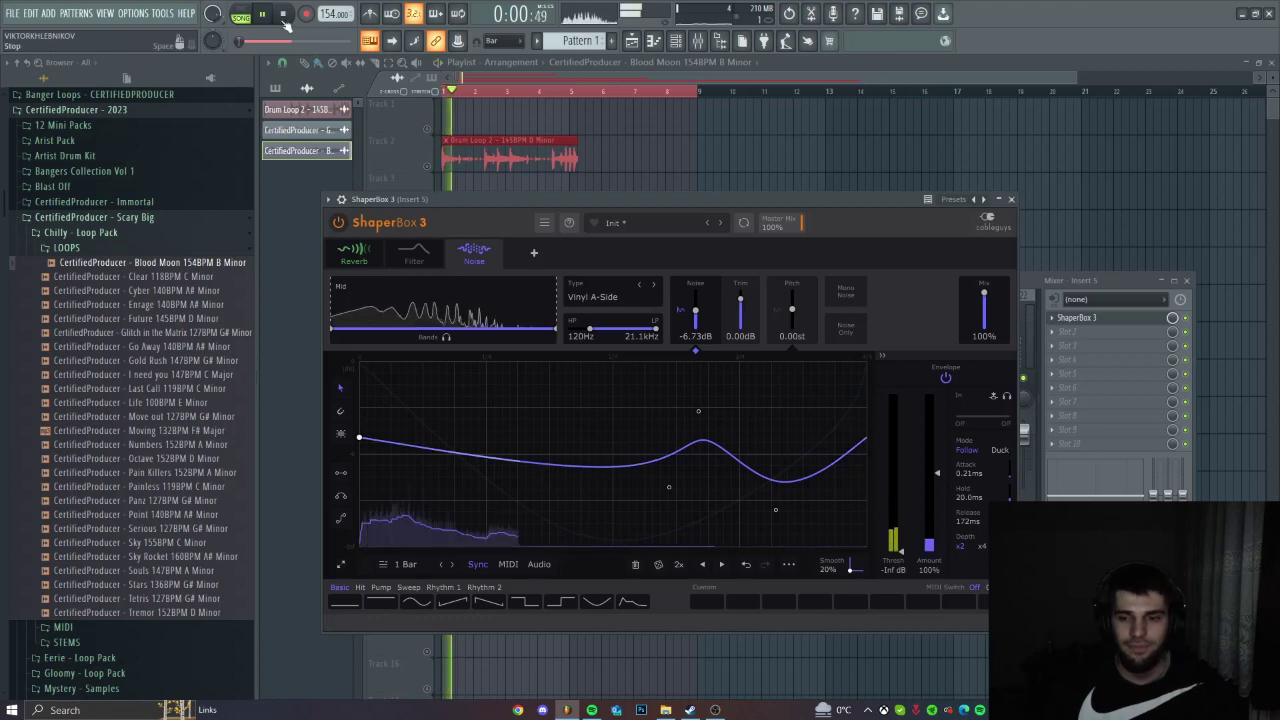
left_click(284, 15)
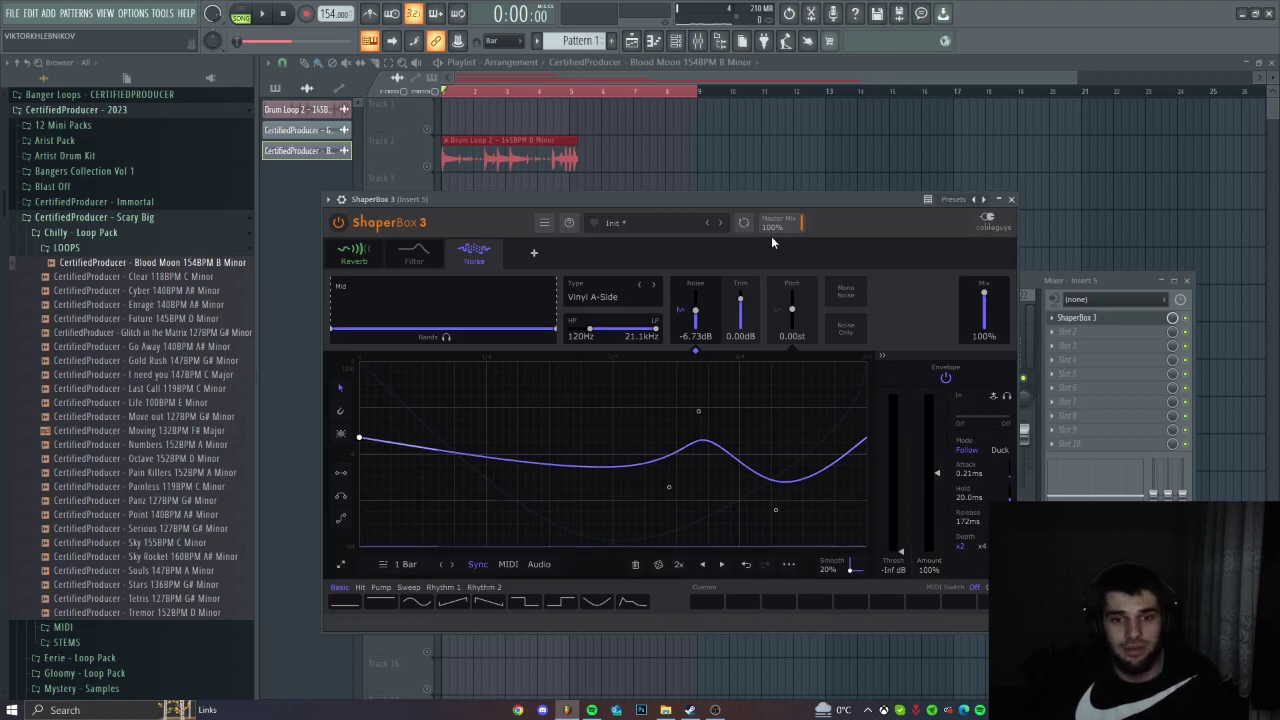
left_click_drag(697, 312, 697, 315)
left_click_drag(798, 304, 740, 306)
key("space")
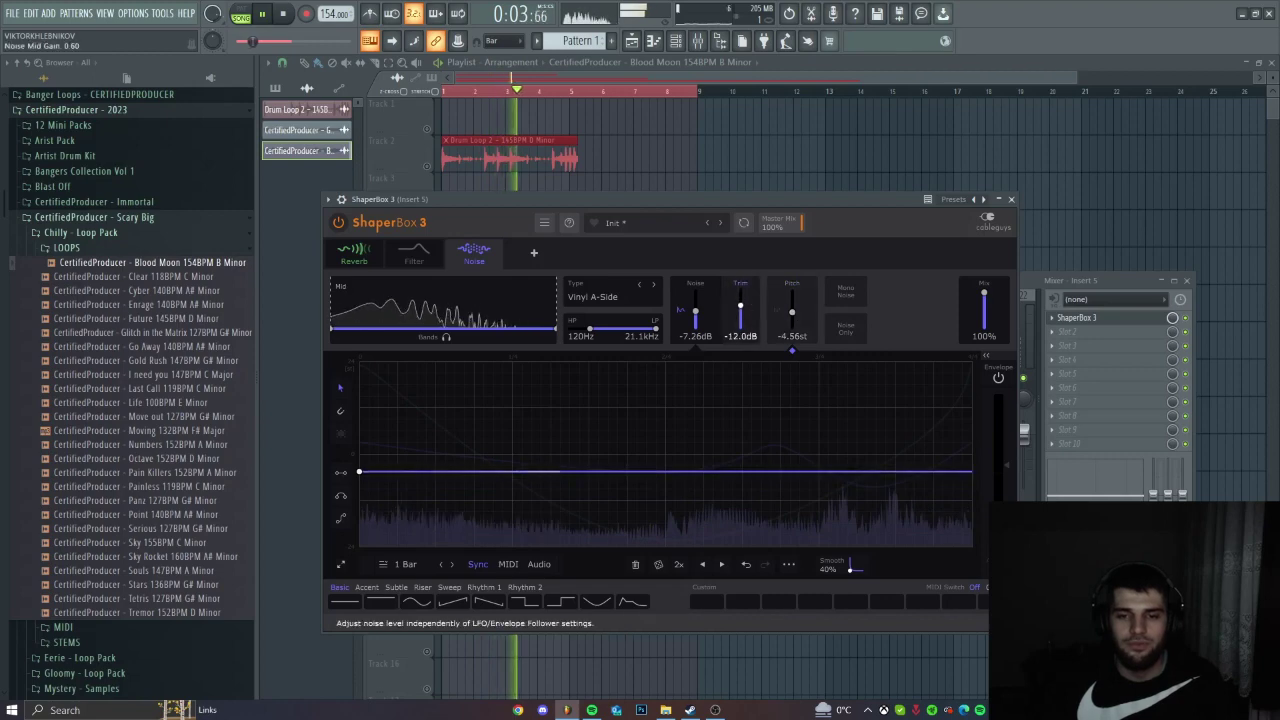
Try Crystal Cavern, settle on Grind Churning noise, then reopen the Shapers & Tools list.
left_click(609, 286)
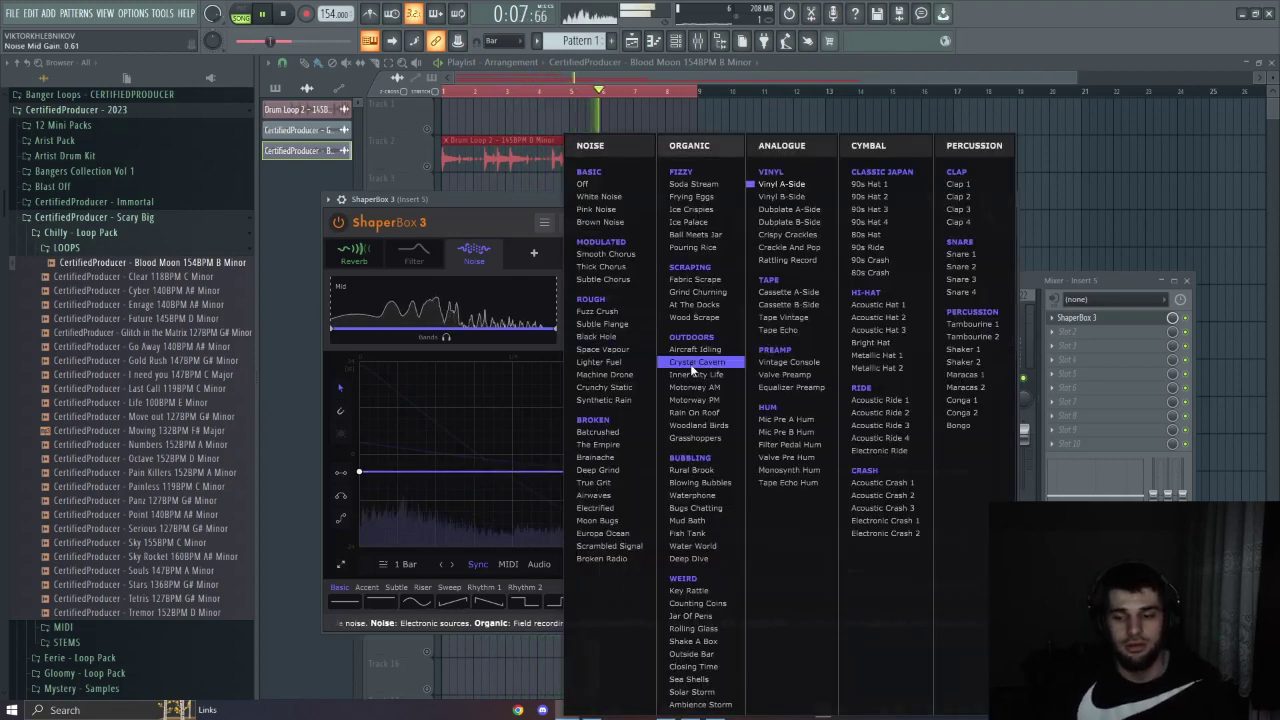
left_click(691, 364)
left_click(287, 14)
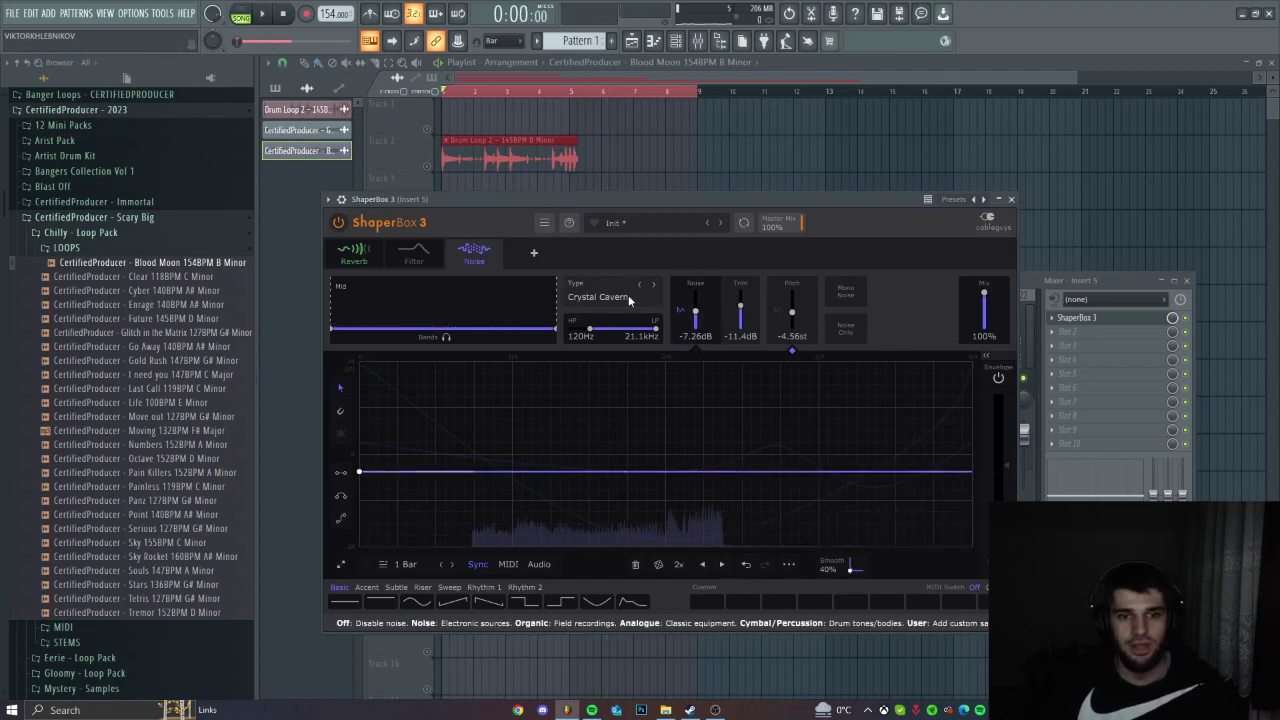
left_click(628, 295)
left_click(726, 293)
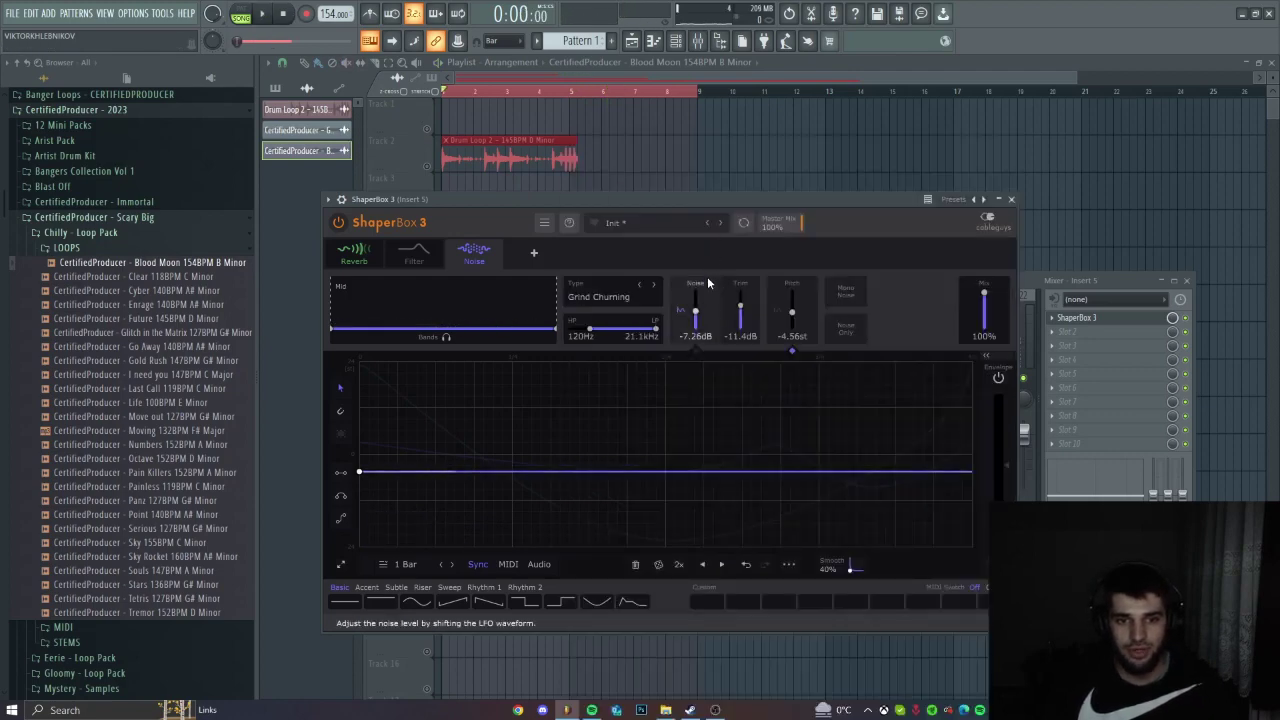
left_click(602, 286)
left_click(544, 261)
left_click(544, 261)
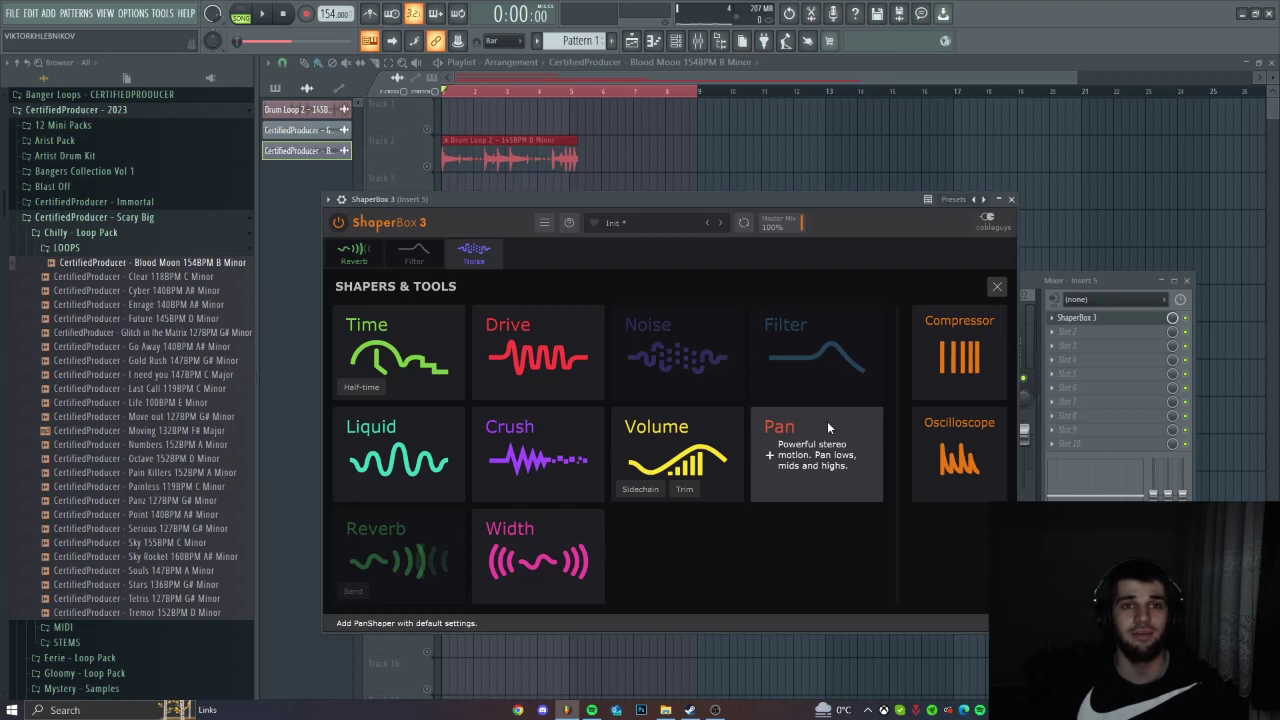
Add a Width shaper and an Oscilloscope, then play the loop to watch the scope.
left_click(563, 563)
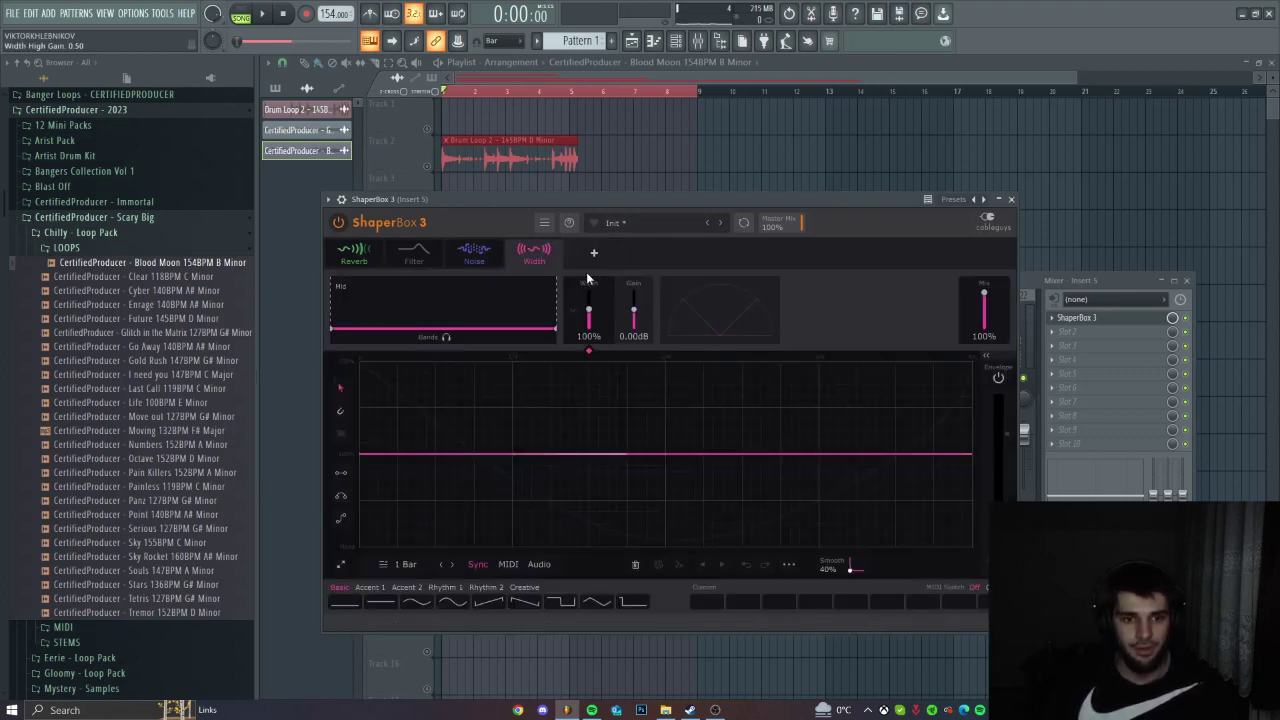
left_click(603, 251)
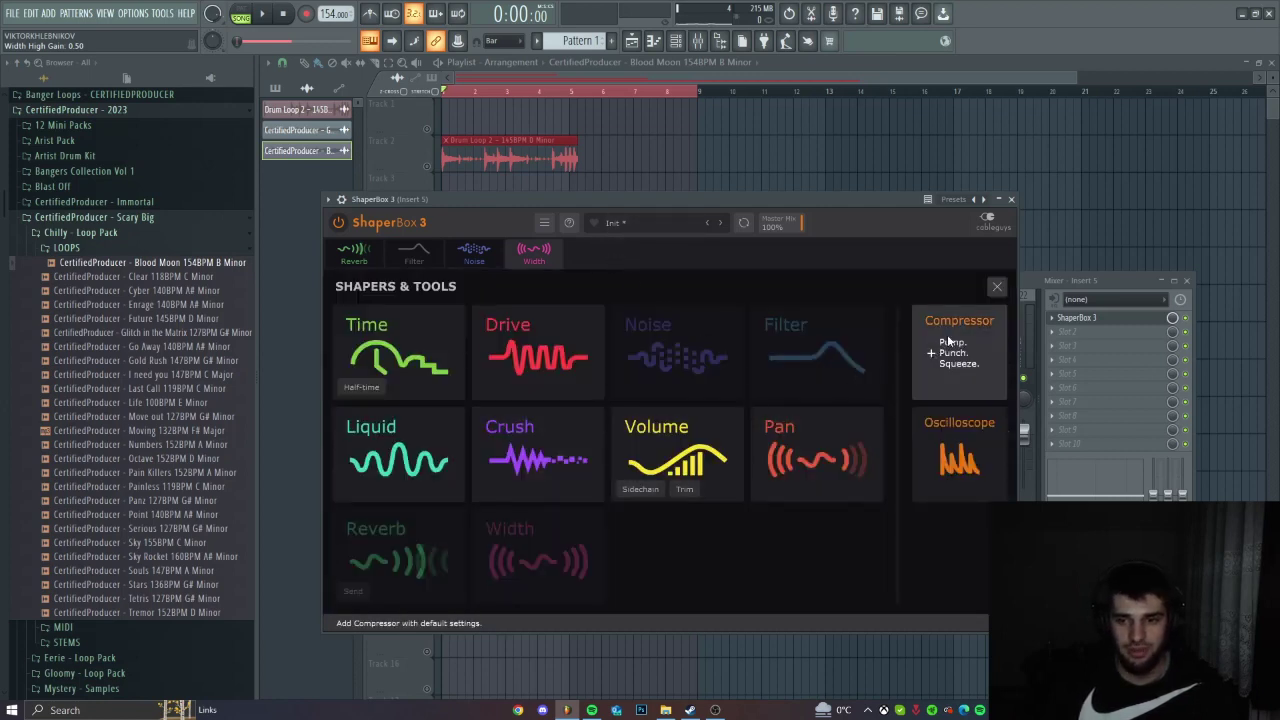
left_click(974, 455)
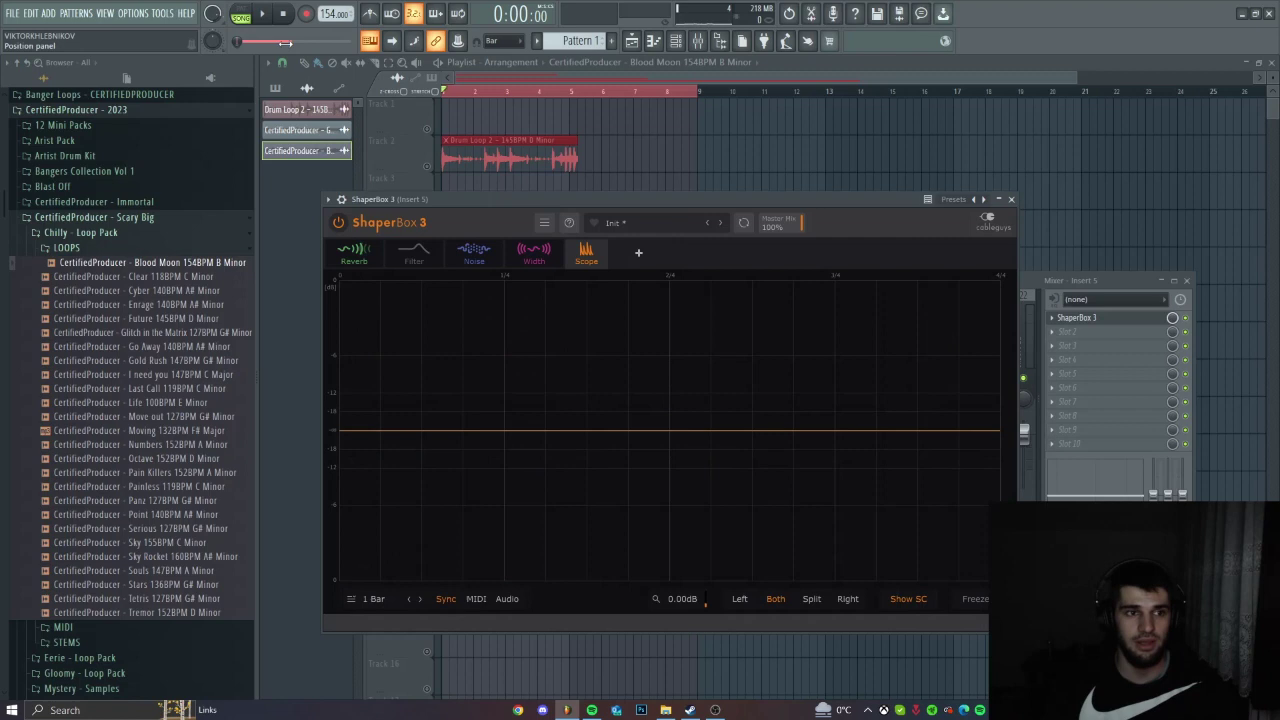
key("space")
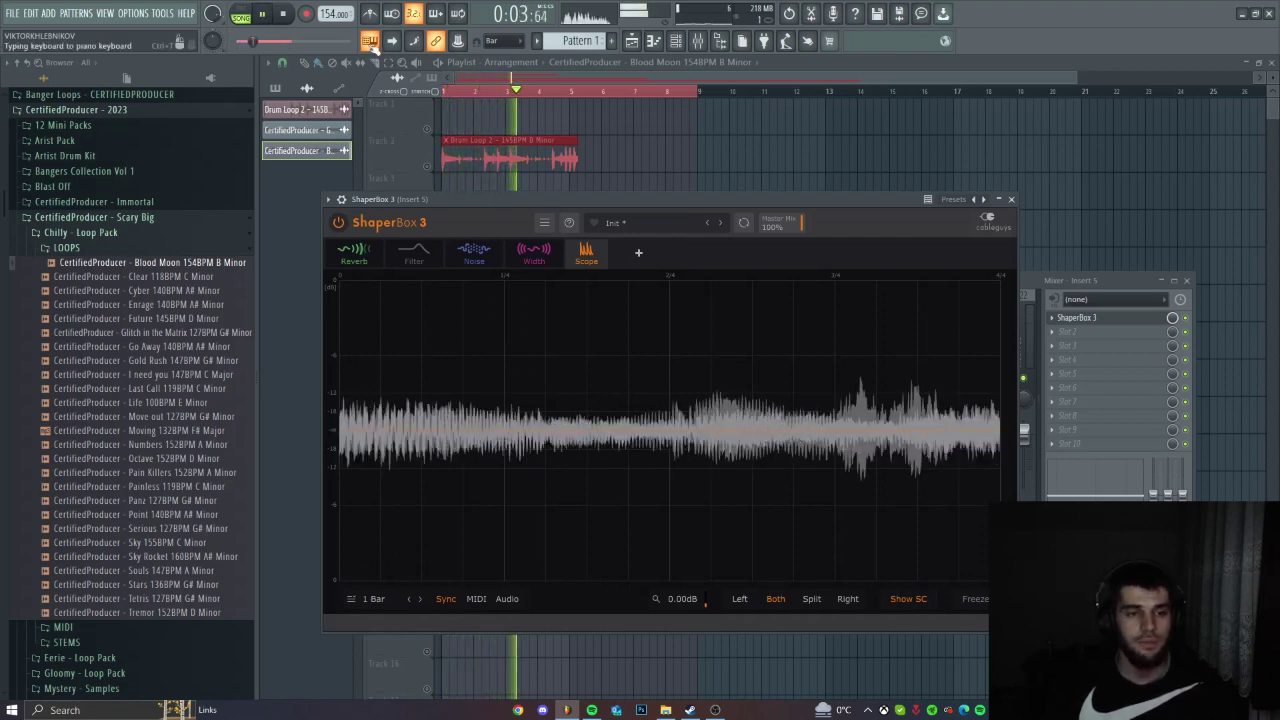
left_click(290, 18)
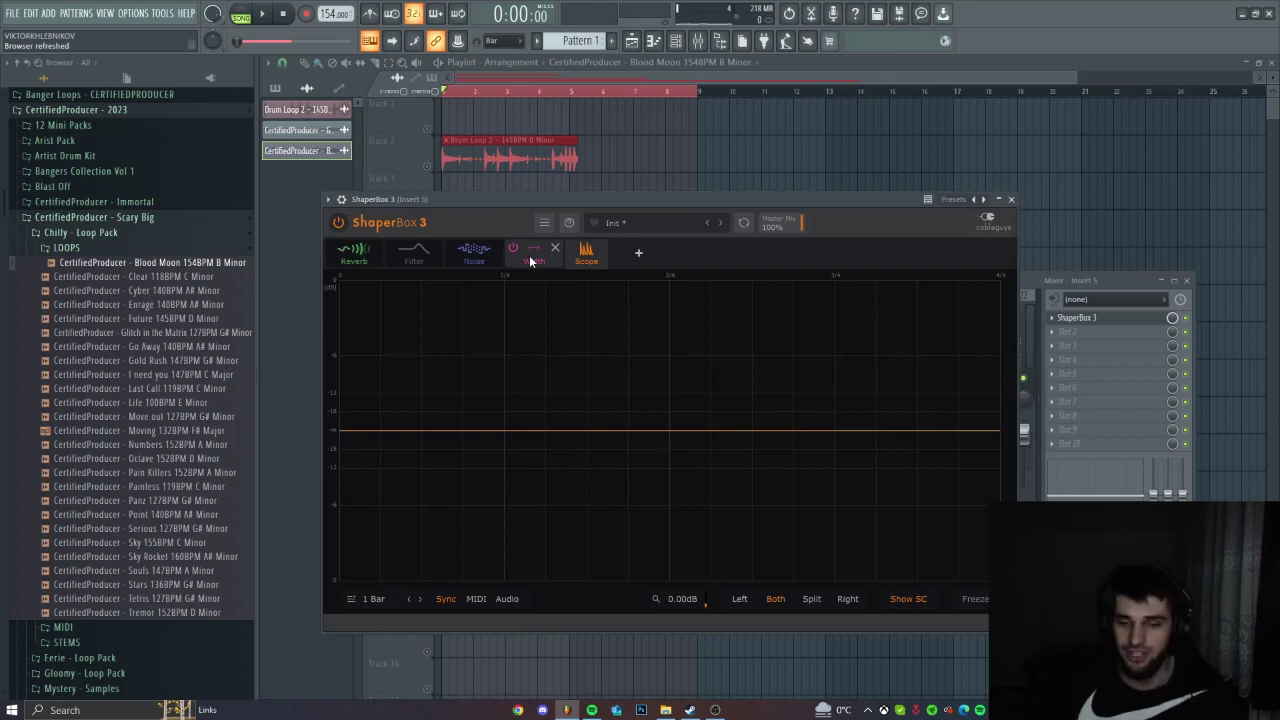
Switch to the Reverb tab showing Thin Room 2 and its U-shaped envelope.
left_click(352, 252)
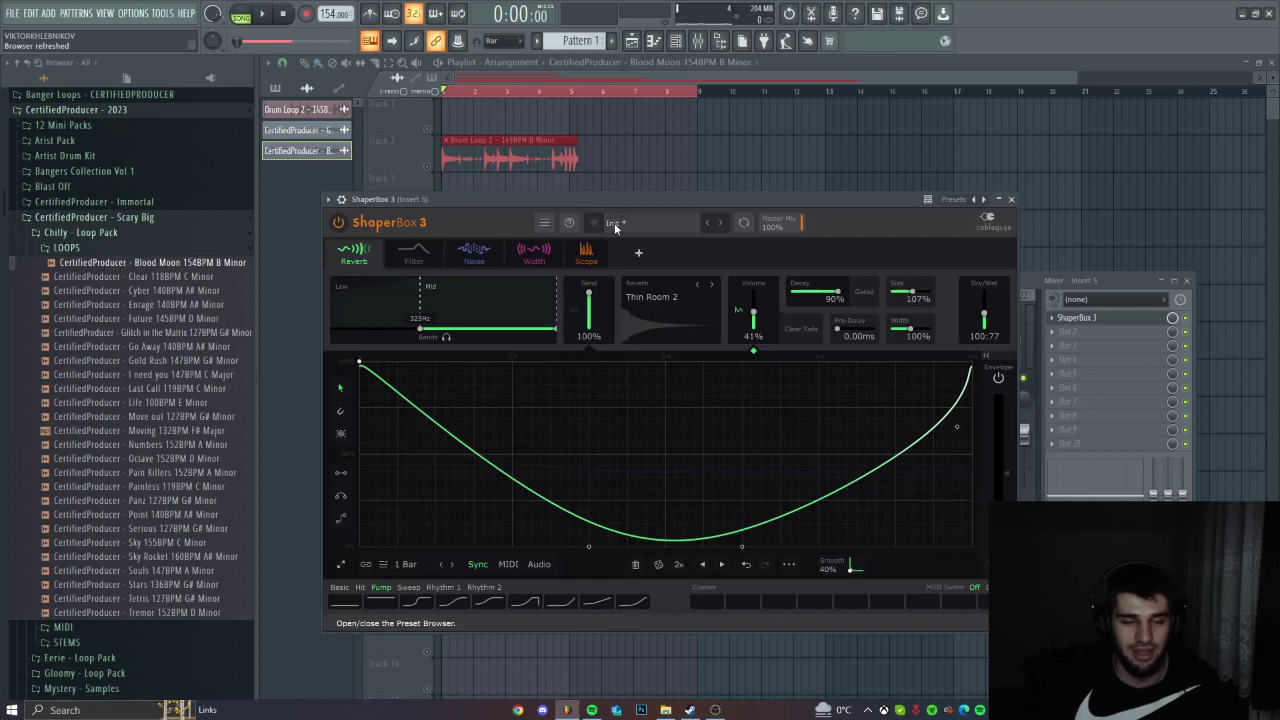